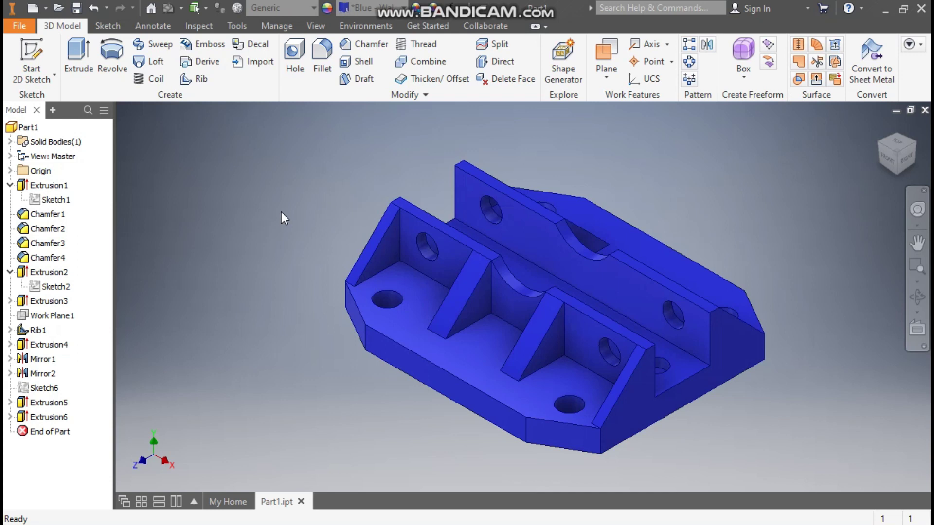
Create a new part from the metric Standard (mm).ipt template and start a sketch on the horizontal XZ plane, seen squarely from above.
left_click(31, 10)
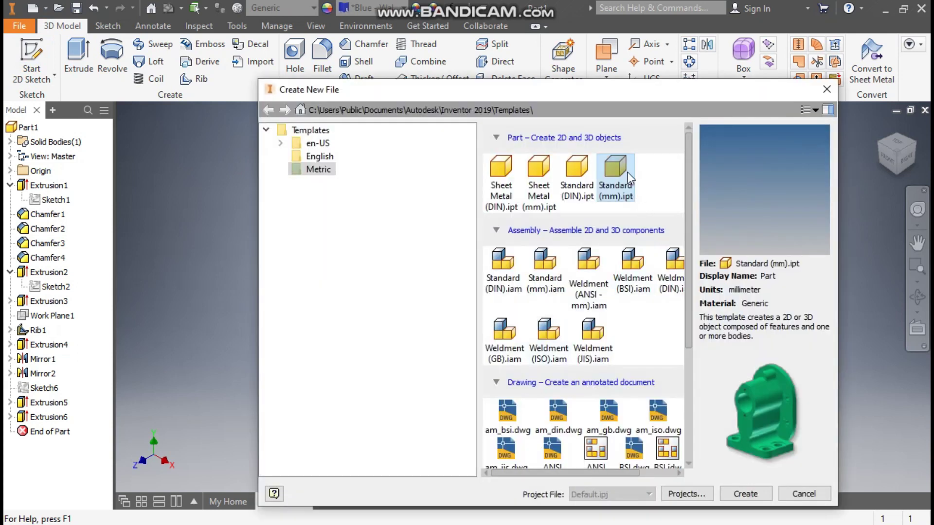
left_click(749, 490)
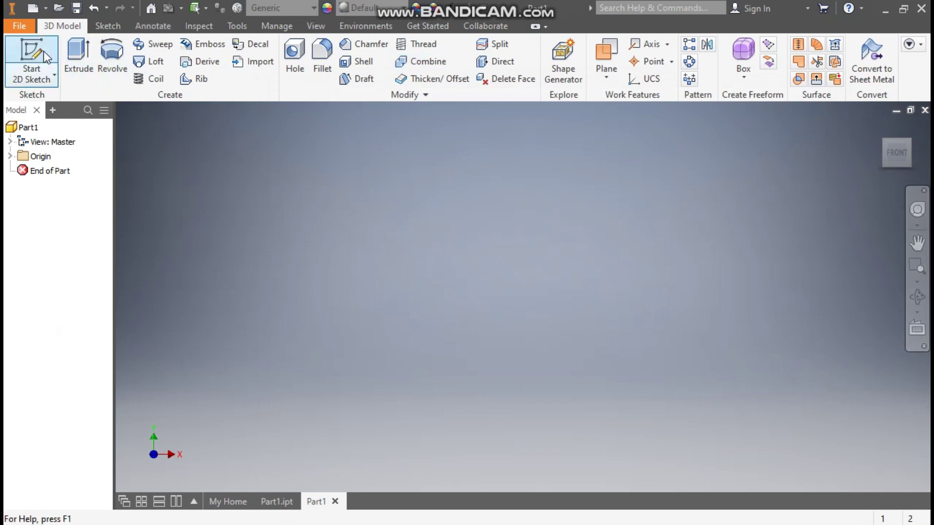
left_click(45, 56)
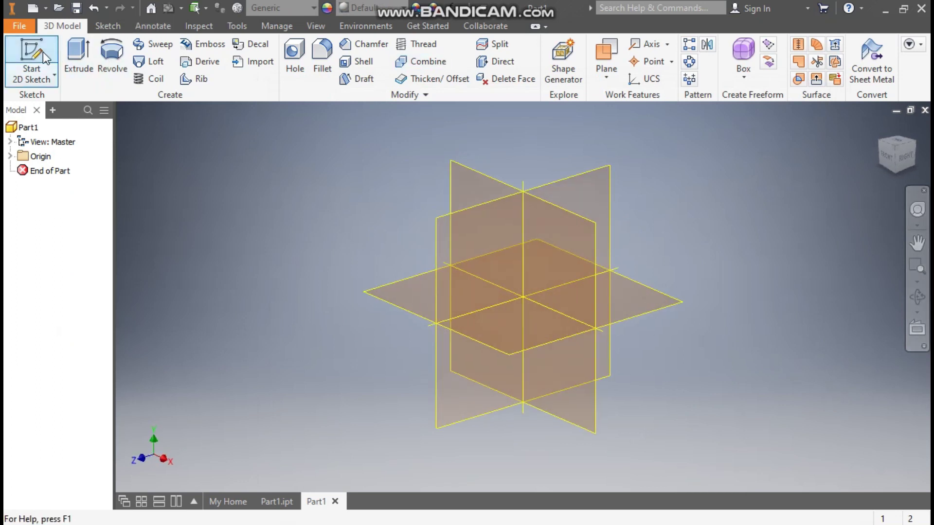
left_click(402, 281)
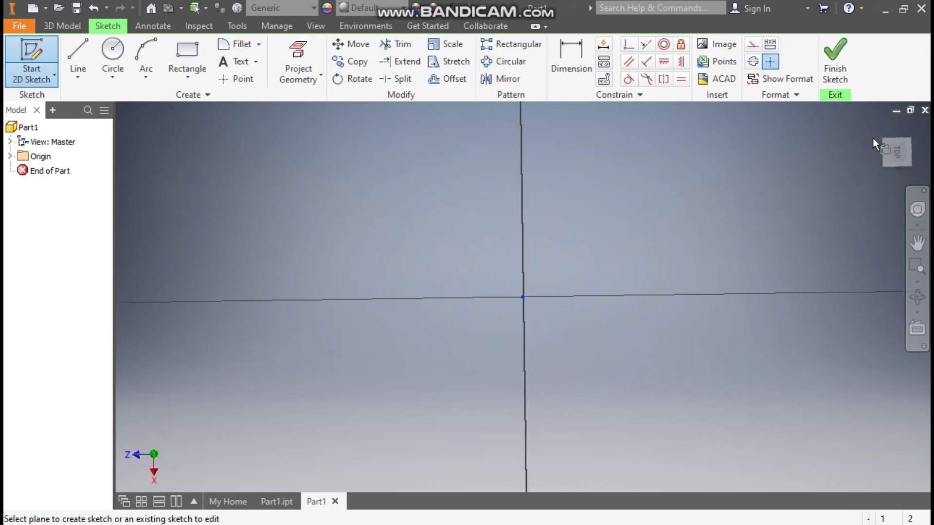
left_click(913, 132)
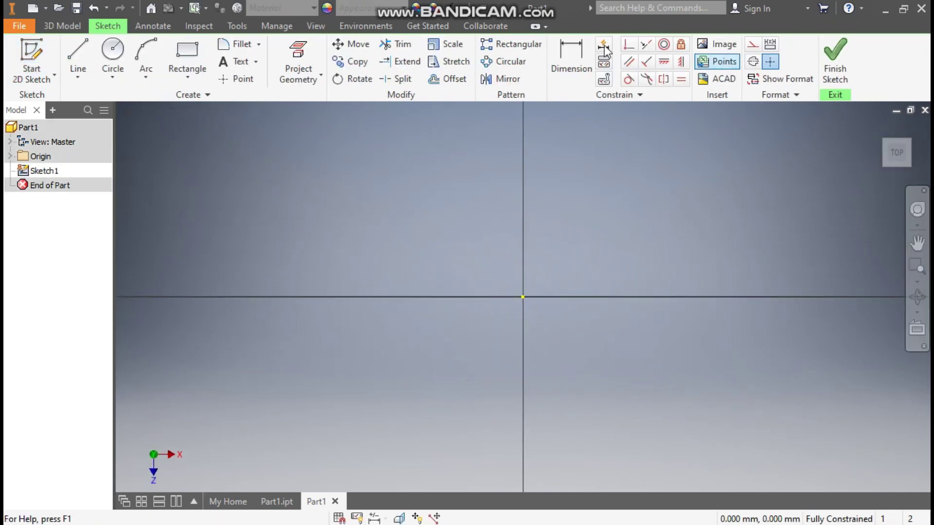
Sketch a two-point center rectangle centered on the origin, wider along X than along Z.
left_click(187, 78)
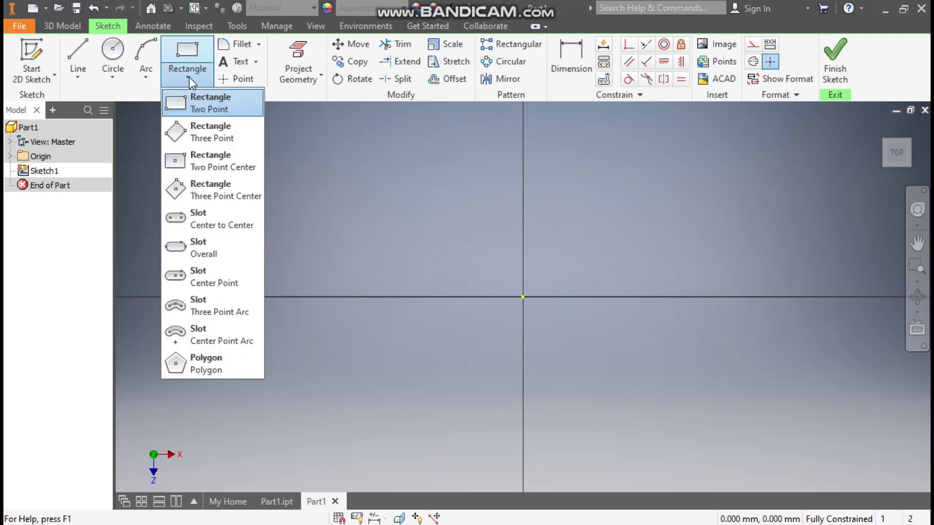
left_click(218, 156)
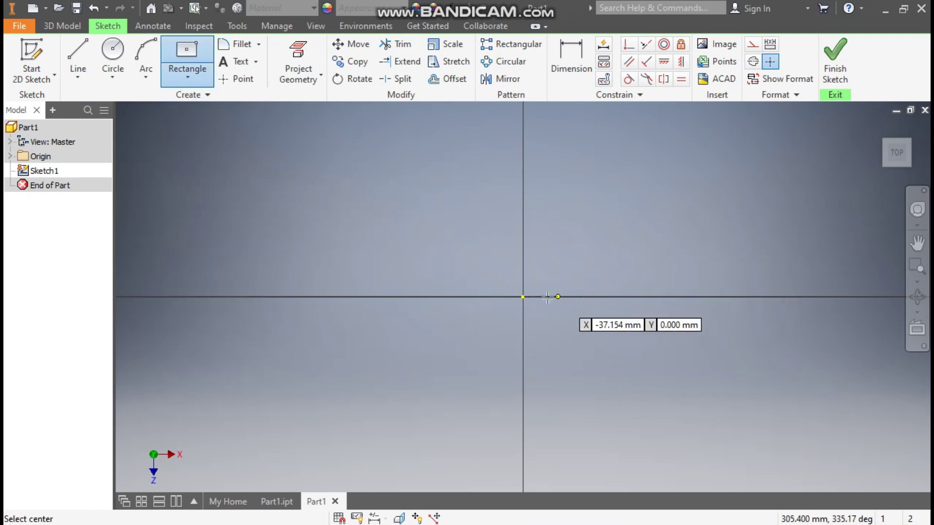
left_click(523, 296)
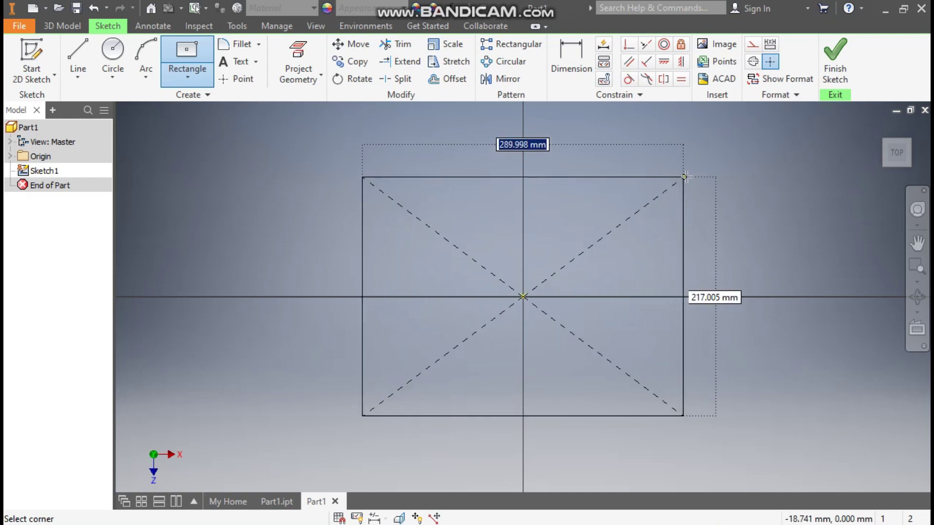
left_click(714, 179)
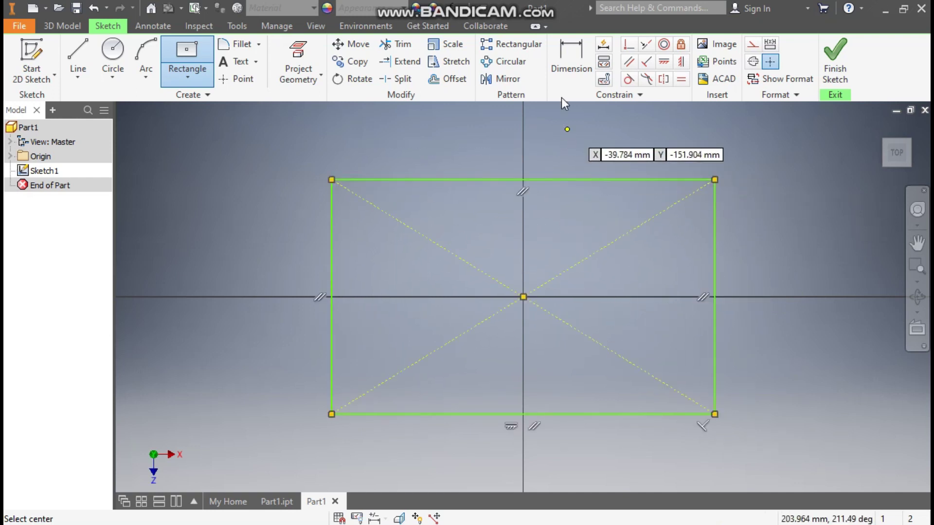
Dimension the rectangle 140 mm wide and 120 mm high.
left_click(574, 53)
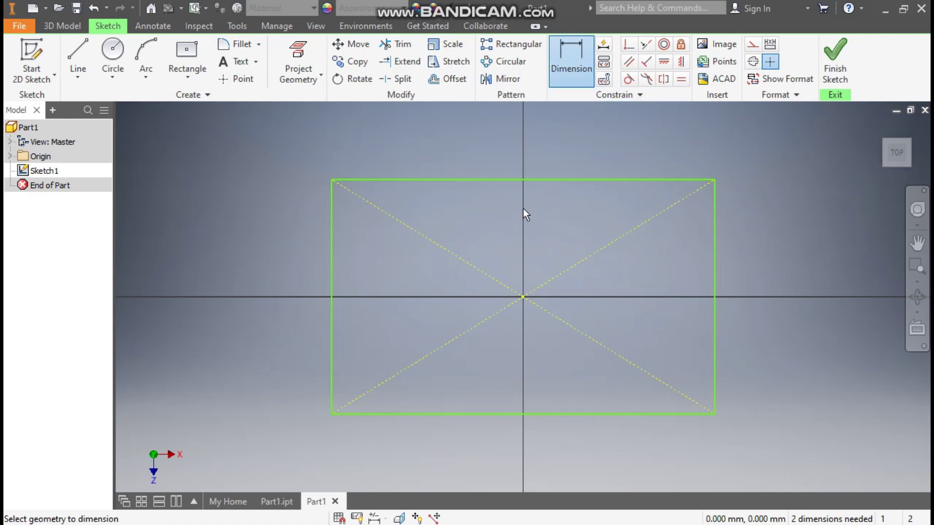
left_click(556, 179)
left_click(552, 140)
type("140")
key("Return")
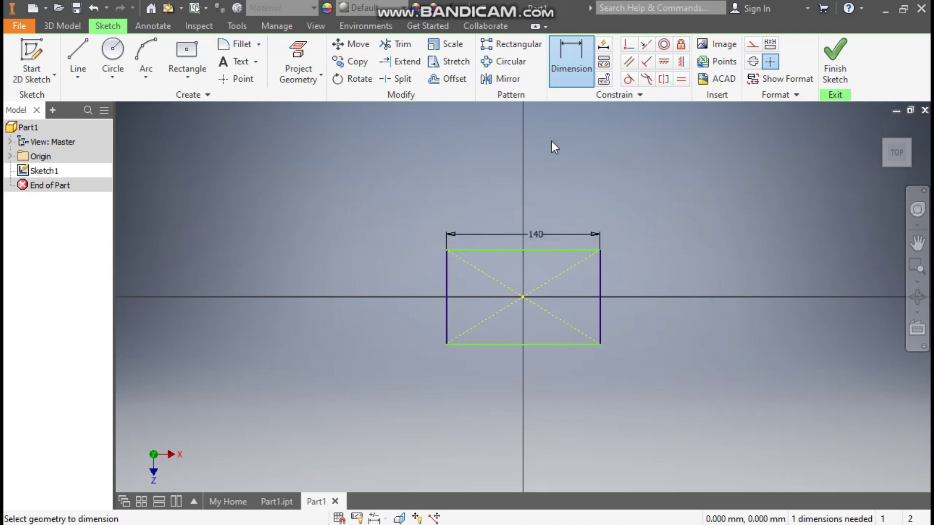
left_click(445, 275)
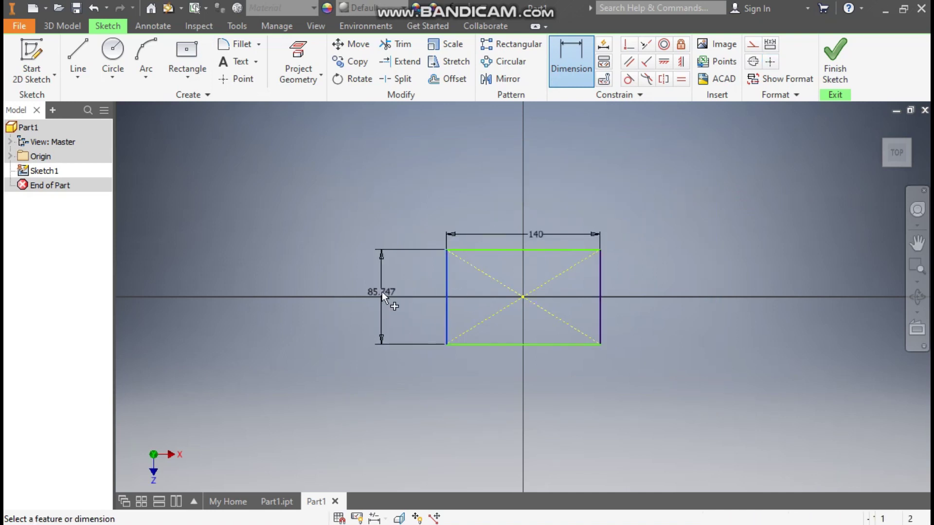
left_click(381, 292)
type("120")
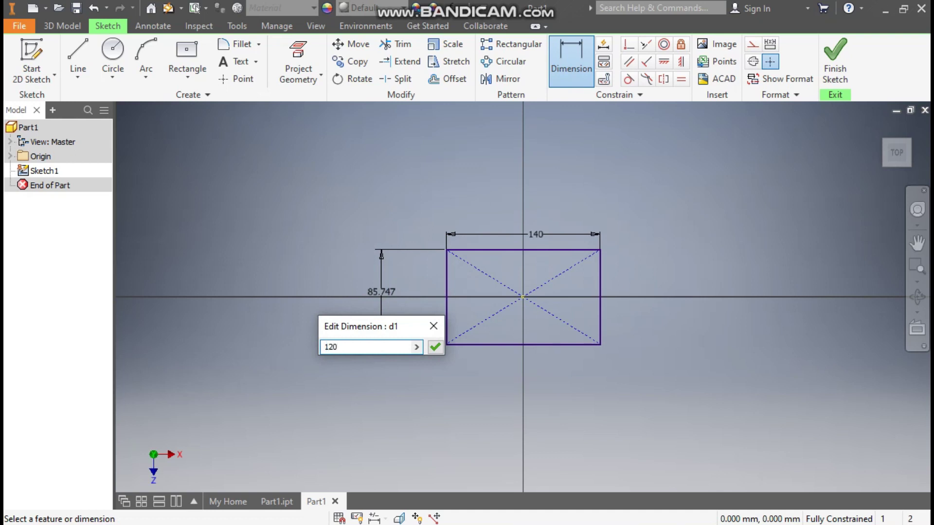
key("Return")
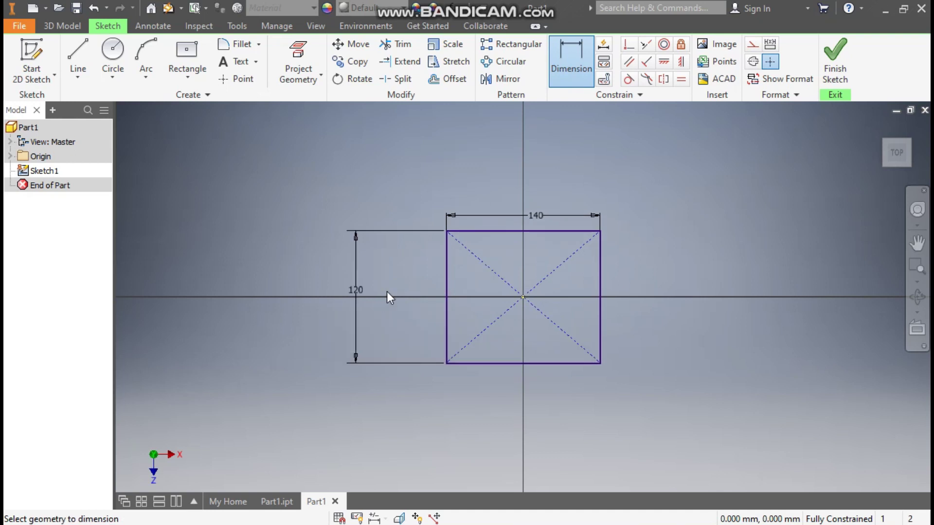
Finish the sketch and extrude the rectangle 12 mm upward into a base plate.
left_click(835, 61)
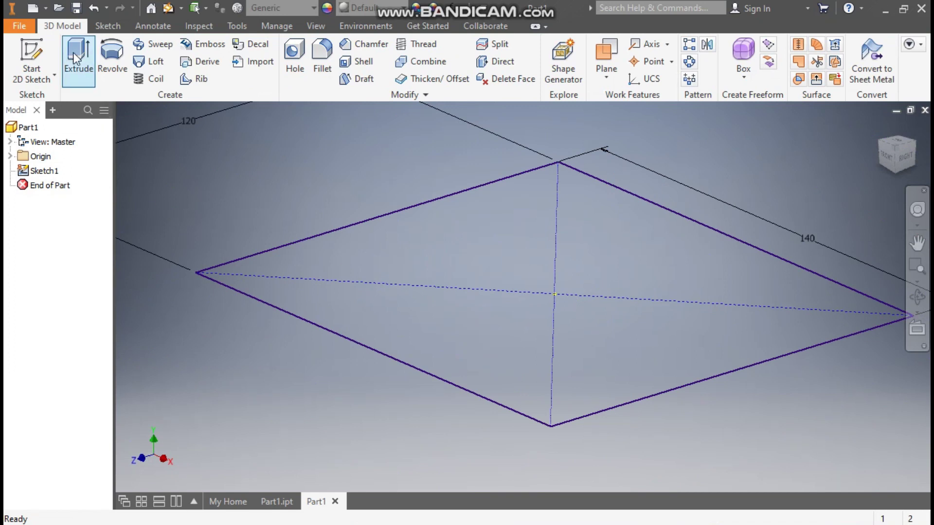
left_click(75, 58)
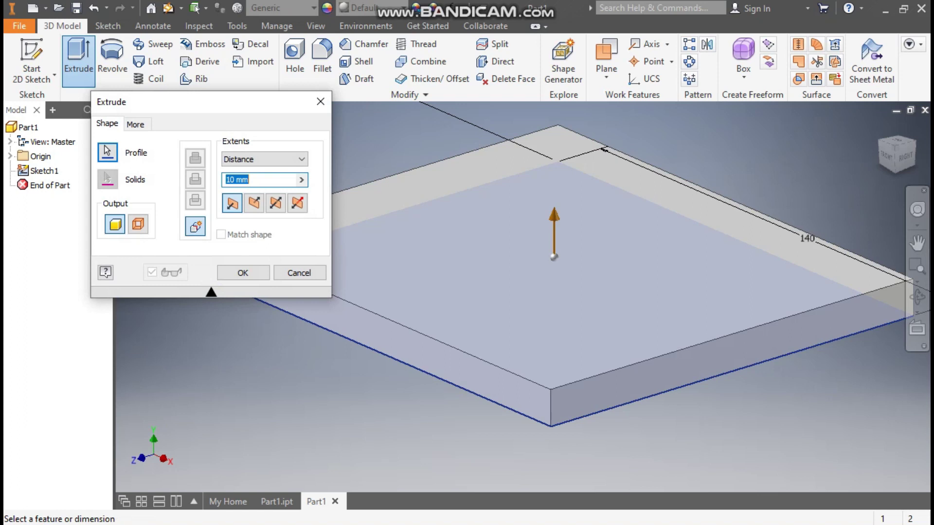
type("12")
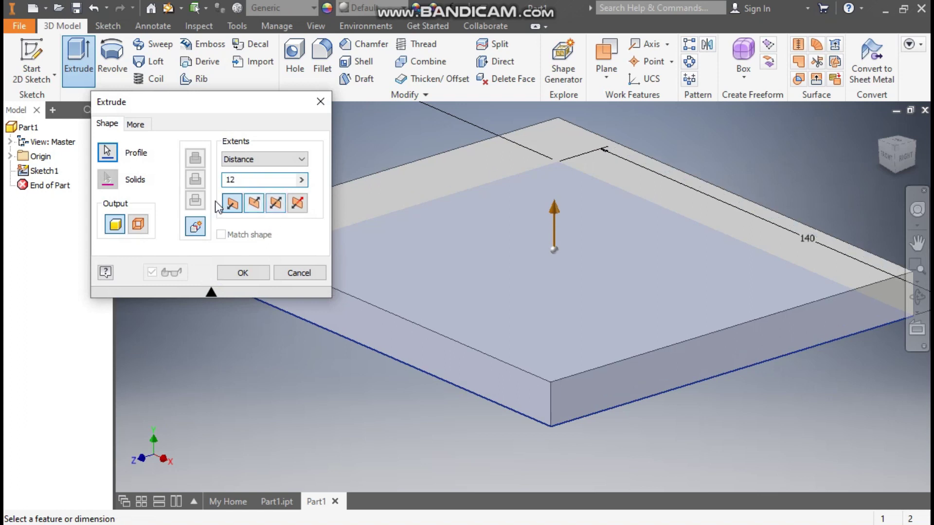
left_click(243, 273)
middle_click_drag(250, 276, 596, 320)
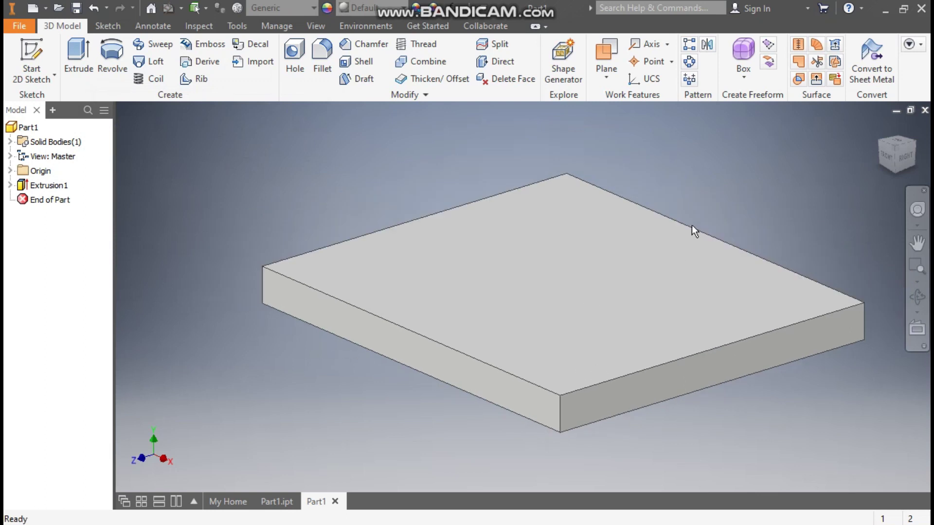
Examine the corner cuts of the finished reference model in Part1.ipt from above, and return to the new part.
left_click(278, 503)
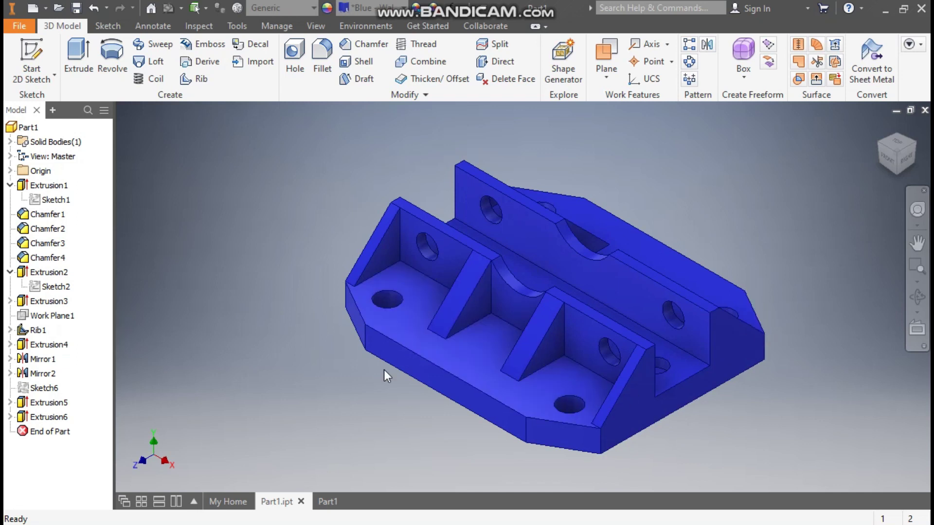
left_click(897, 144)
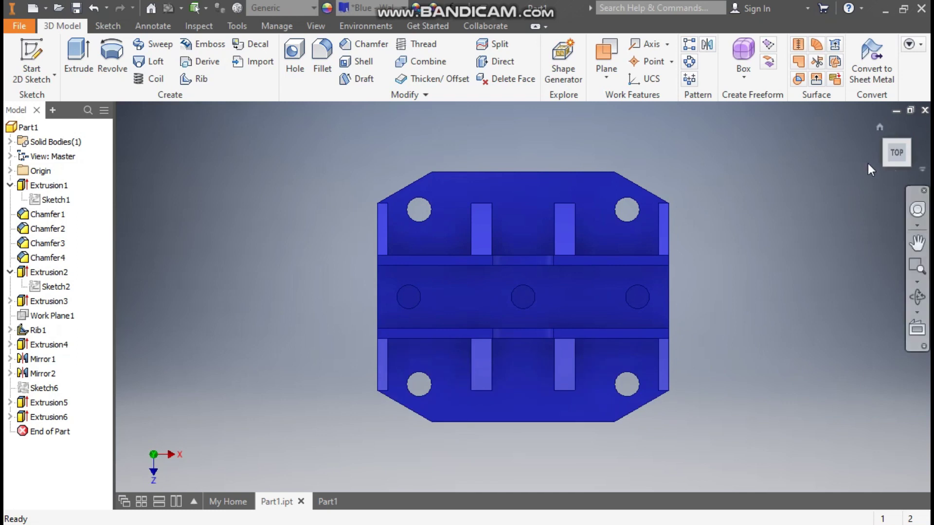
left_click(879, 127)
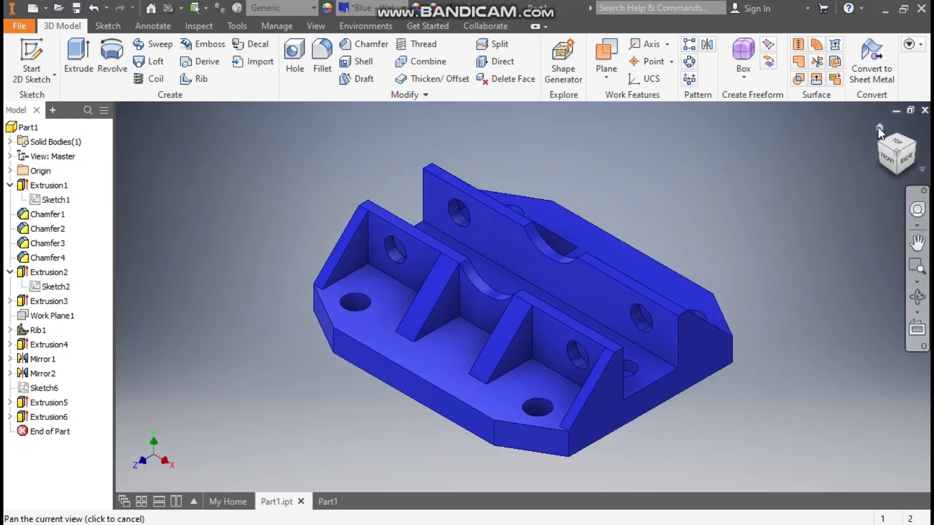
left_click(326, 503)
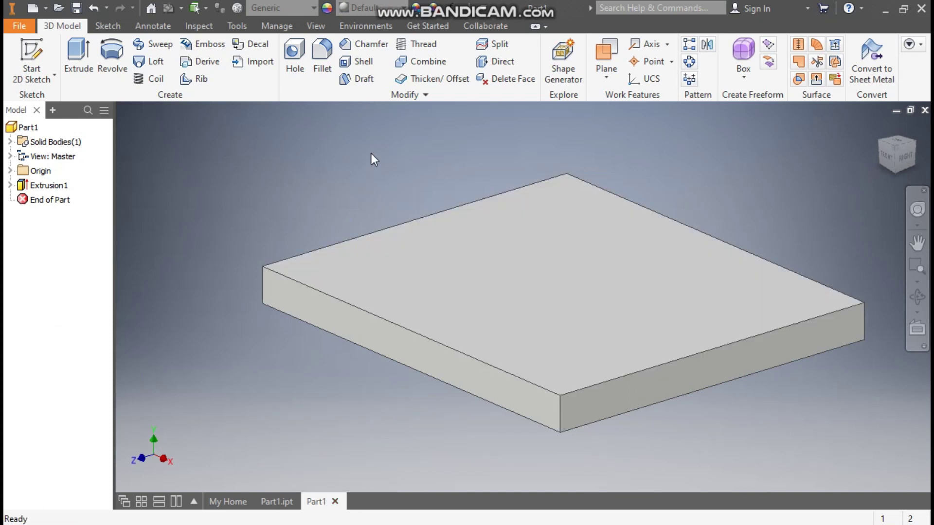
Chamfer the plate's front-right vertical corner edge with two distances, 26 mm along the front face and 15 mm along the right face.
left_click(367, 43)
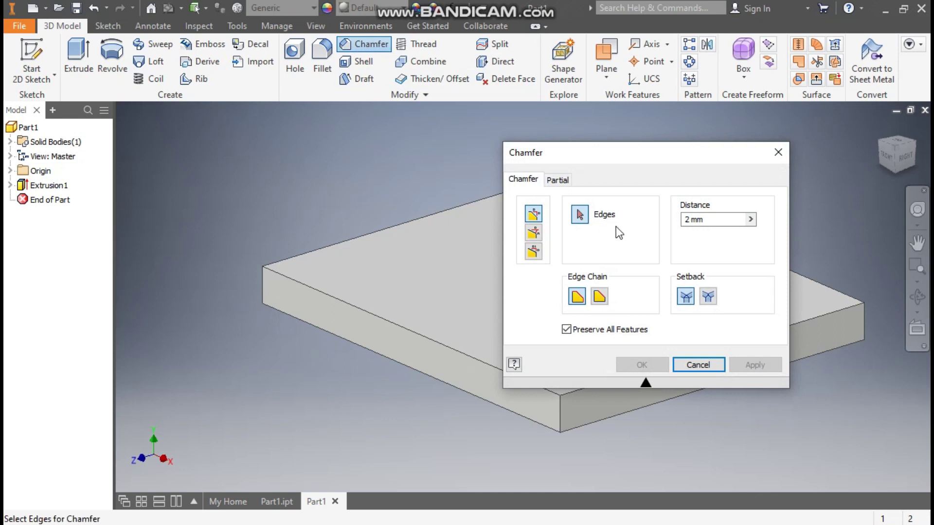
left_click(534, 238)
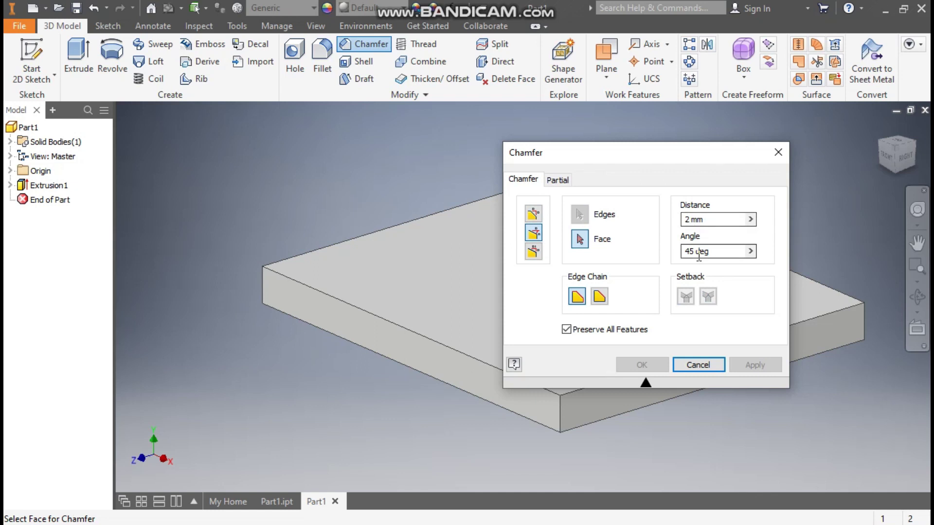
left_click(538, 253)
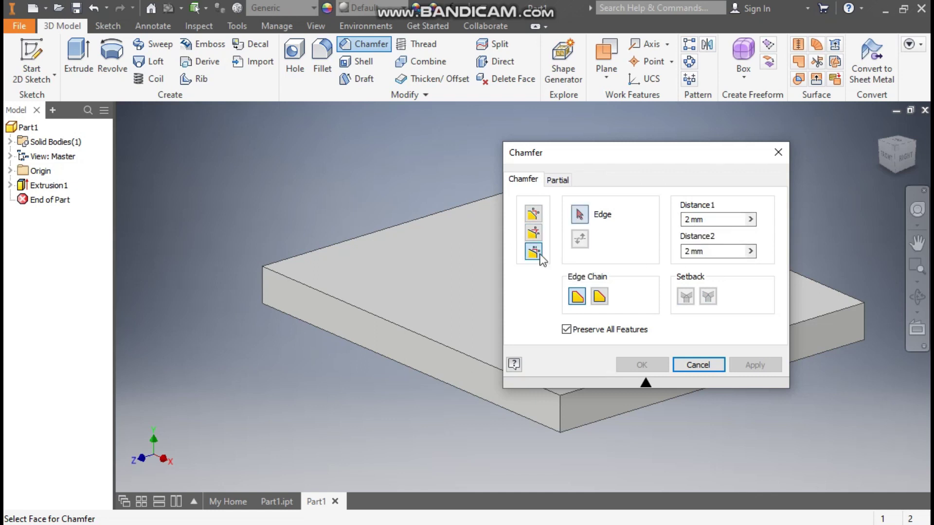
left_click(709, 219)
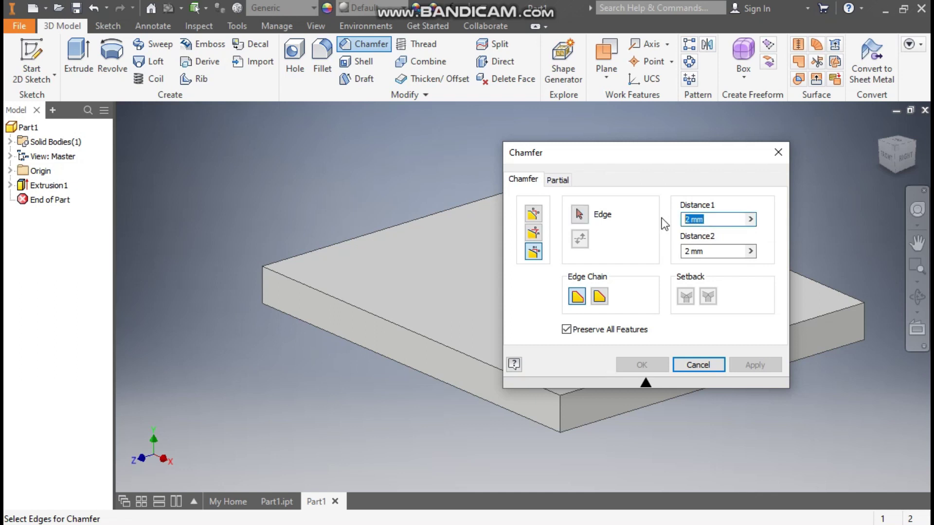
type("26")
left_click_drag(704, 251, 682, 251)
type("15")
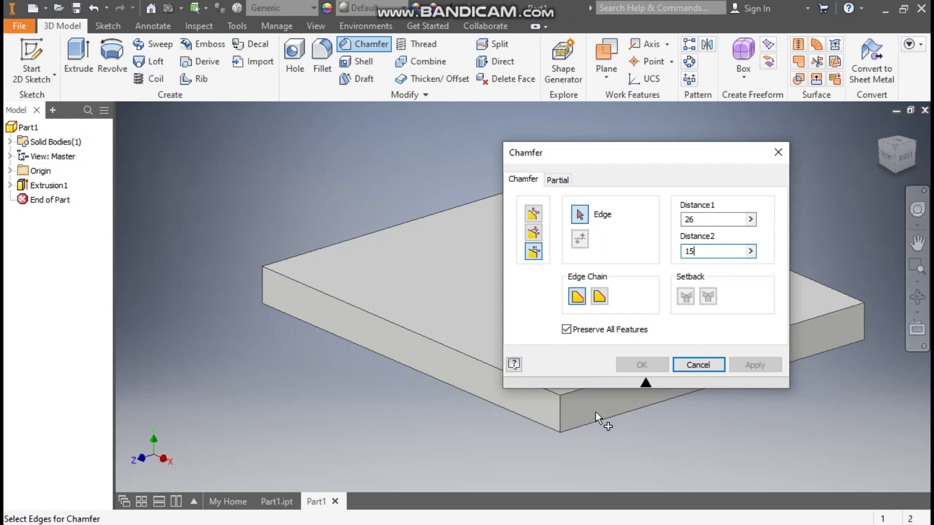
left_click_drag(656, 160, 200, 77)
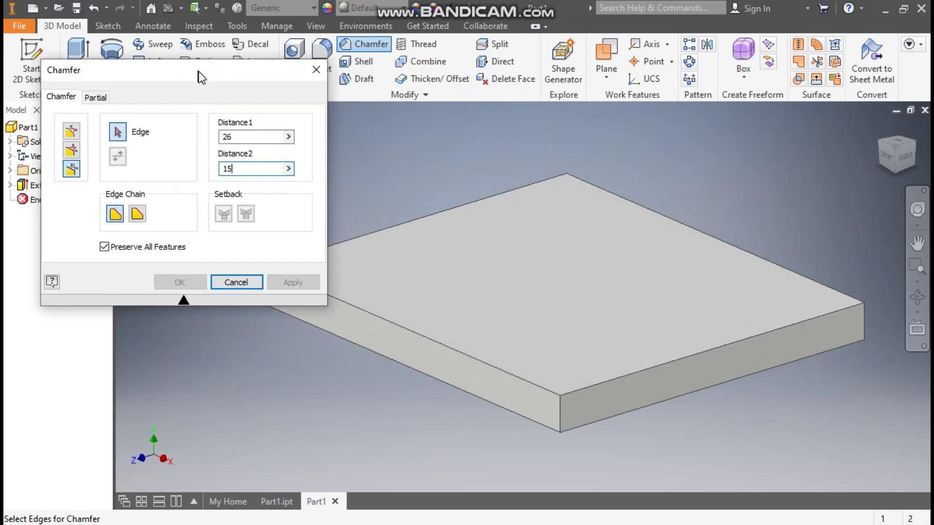
middle_click_drag(573, 307, 696, 450)
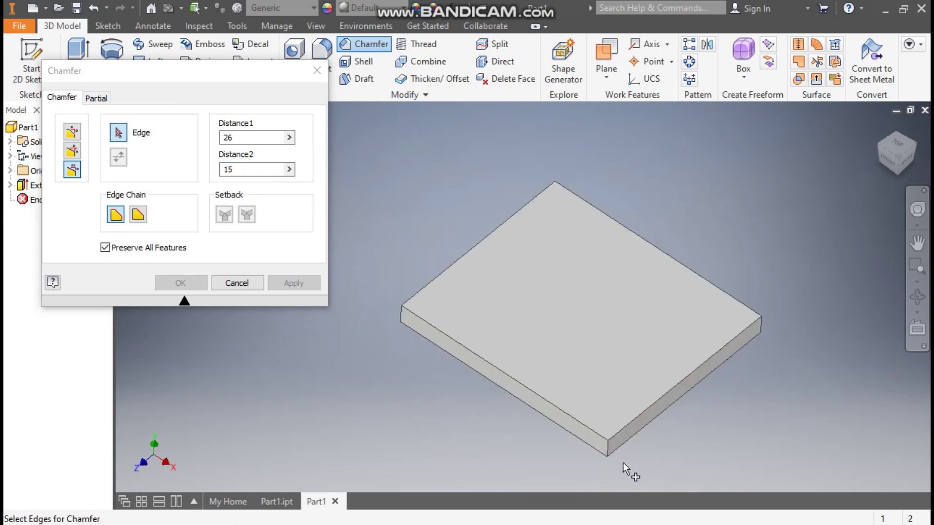
left_click(609, 446)
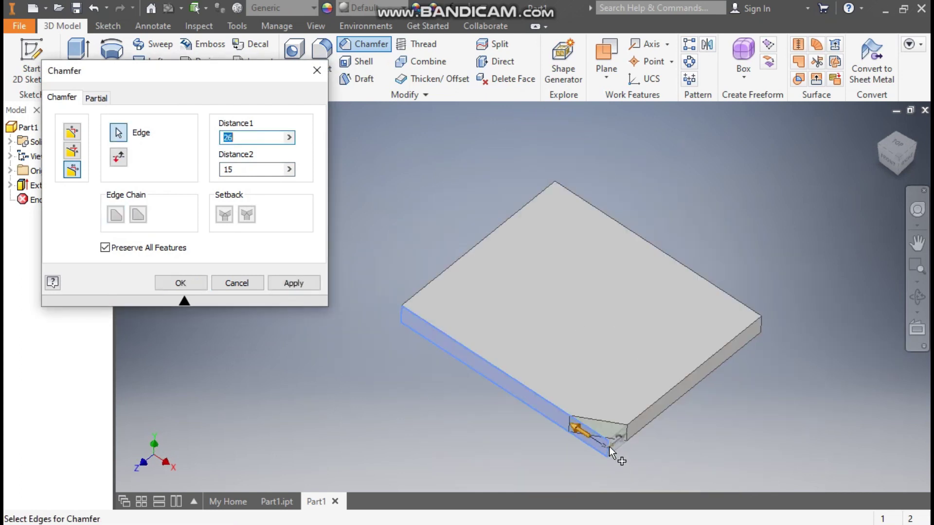
middle_click_drag(824, 297, 779, 360, "shift")
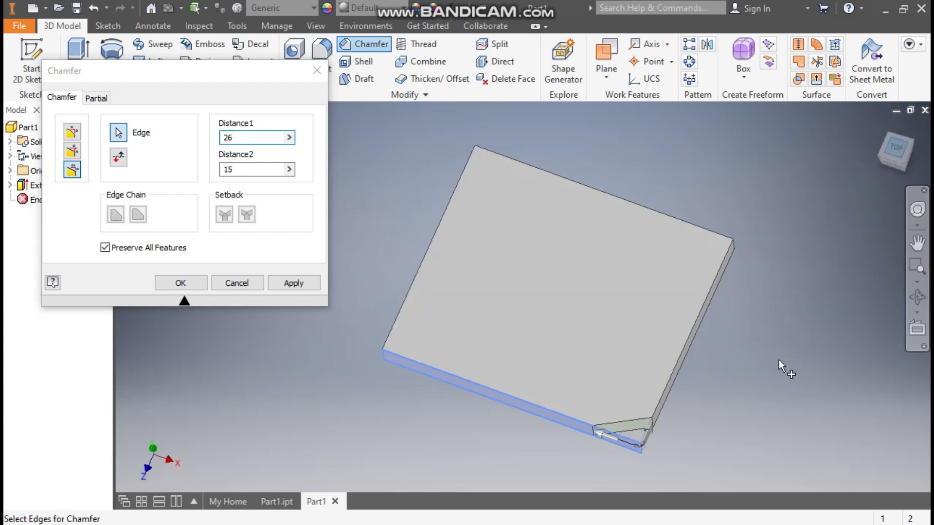
key("F5")
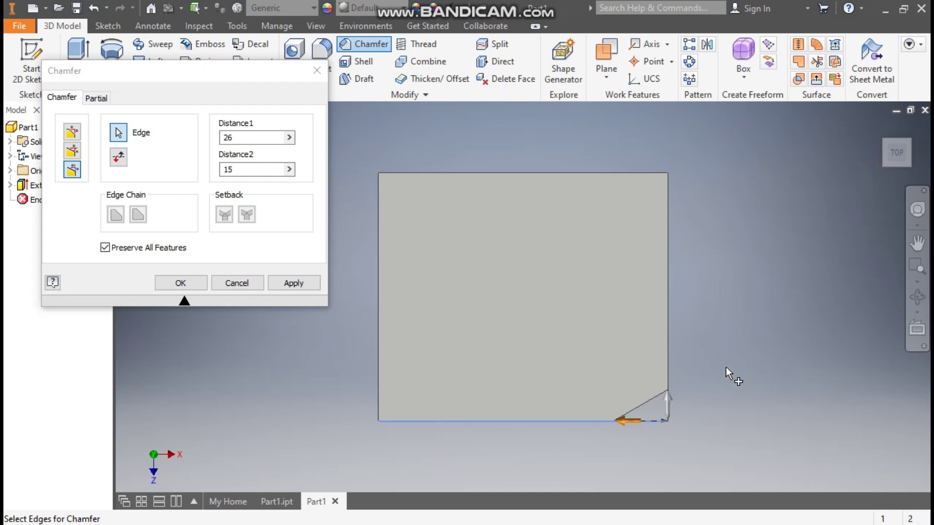
left_click(278, 283)
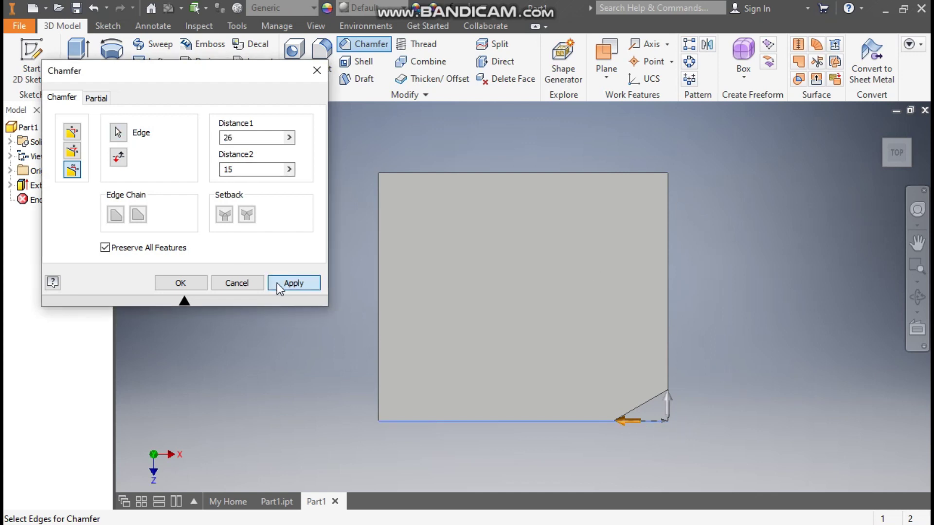
middle_click_drag(819, 382, 748, 369, "shift")
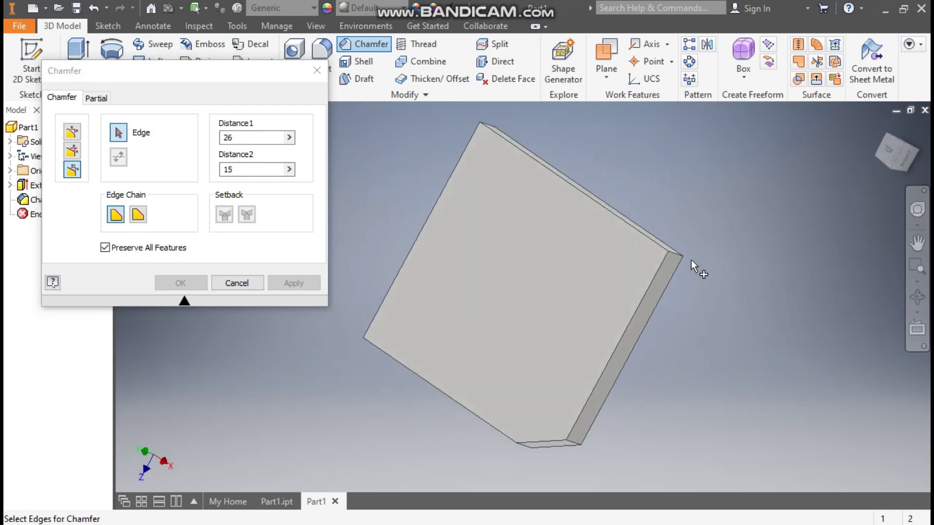
left_click(673, 255)
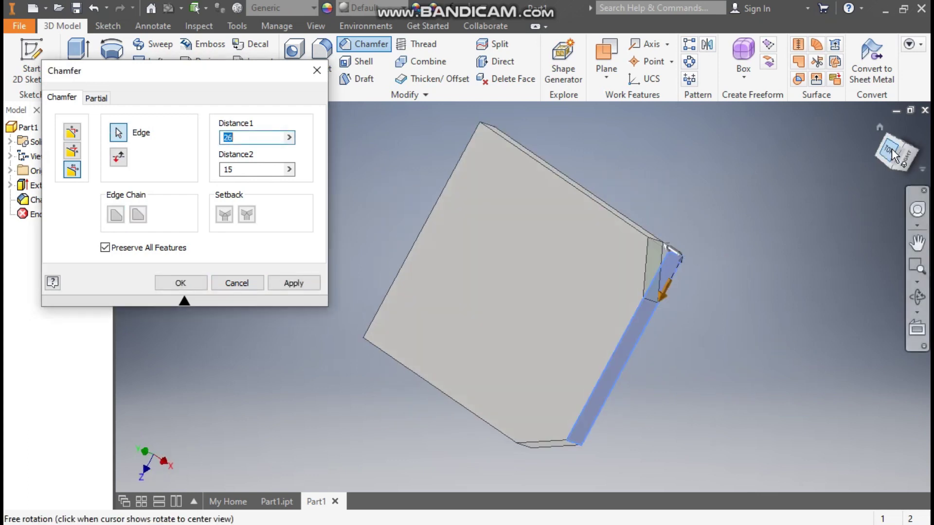
middle_click_drag(864, 197, 854, 206, "shift")
key("F5")
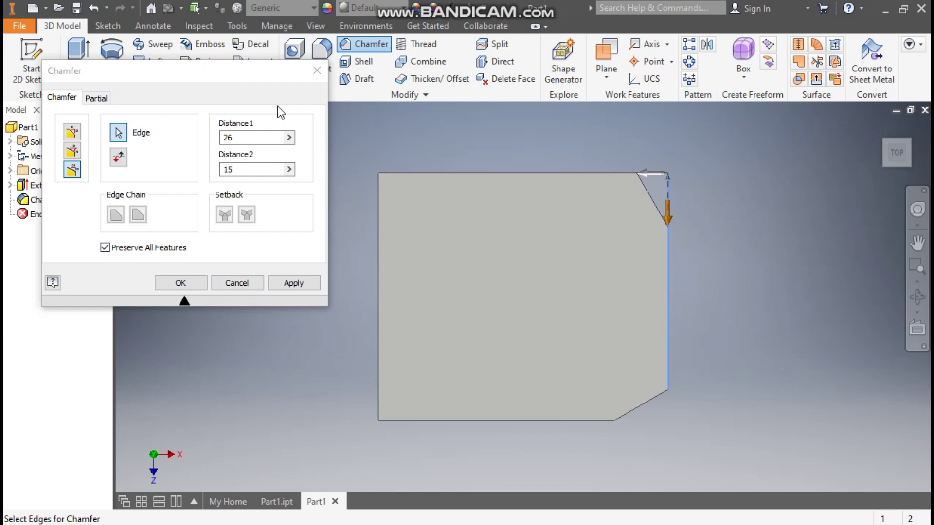
middle_click_drag(685, 305, 673, 241, "shift")
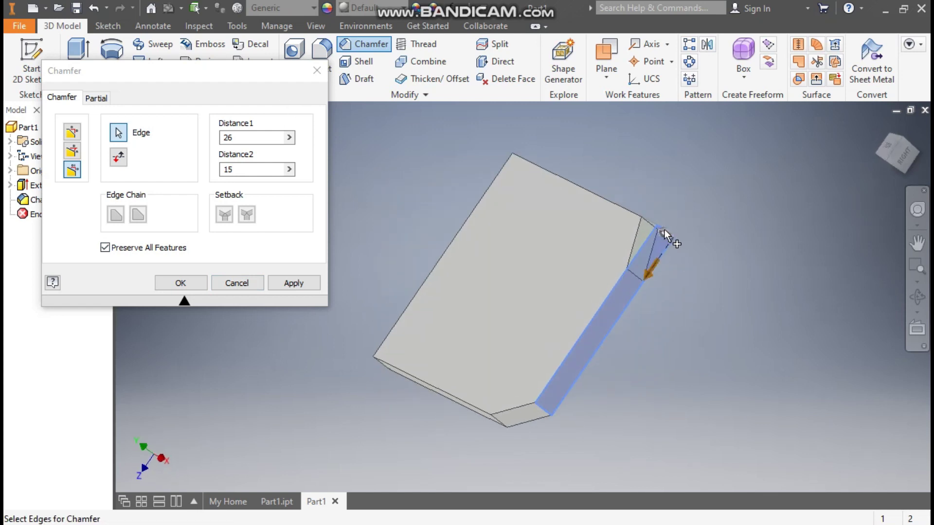
left_click(668, 231, "ctrl")
Chamfer the plate's back-left vertical corner edge with two distances, 26 mm along the back face and 15 mm along the left face.
middle_click_drag(653, 186, 742, 252, "shift")
left_click(479, 170)
left_click(898, 152)
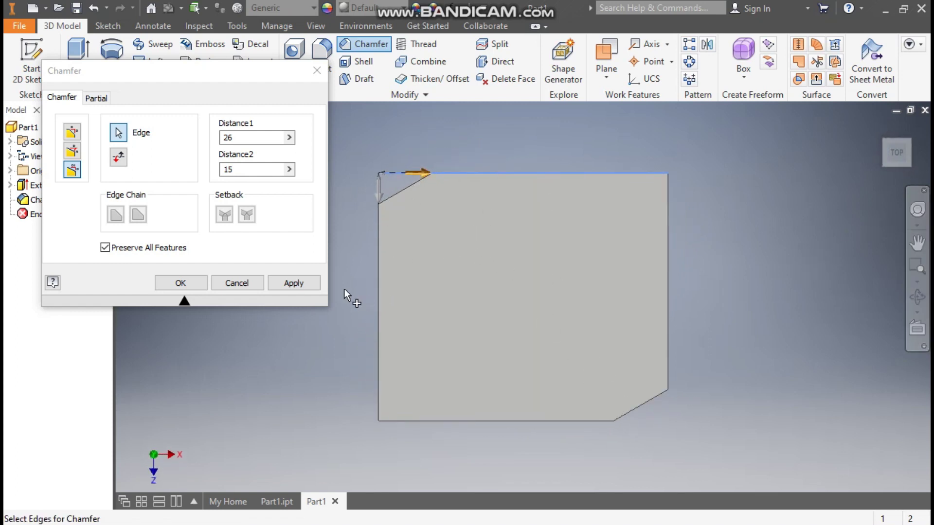
left_click(312, 288)
Chamfer the plate's back-right vertical corner edge with Distance1 15 mm along the right face and Distance2 26 mm along the back face.
double_click(247, 143)
type("15")
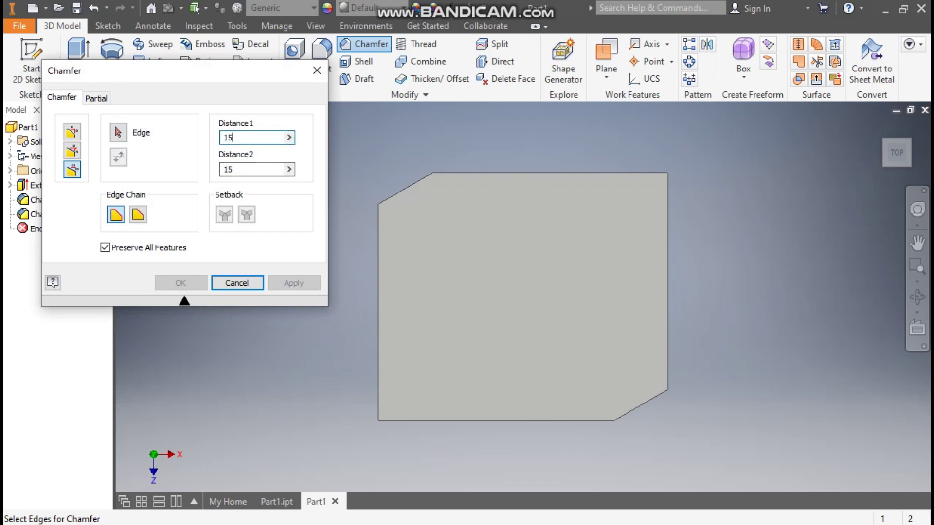
left_click(229, 170)
double_click(230, 172)
type("26")
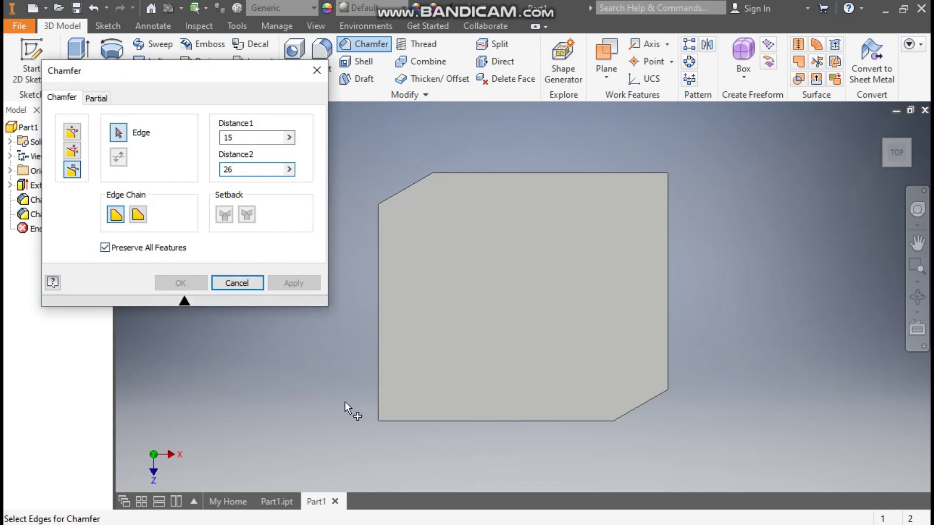
key("F4")
left_click_drag(373, 392, 386, 367)
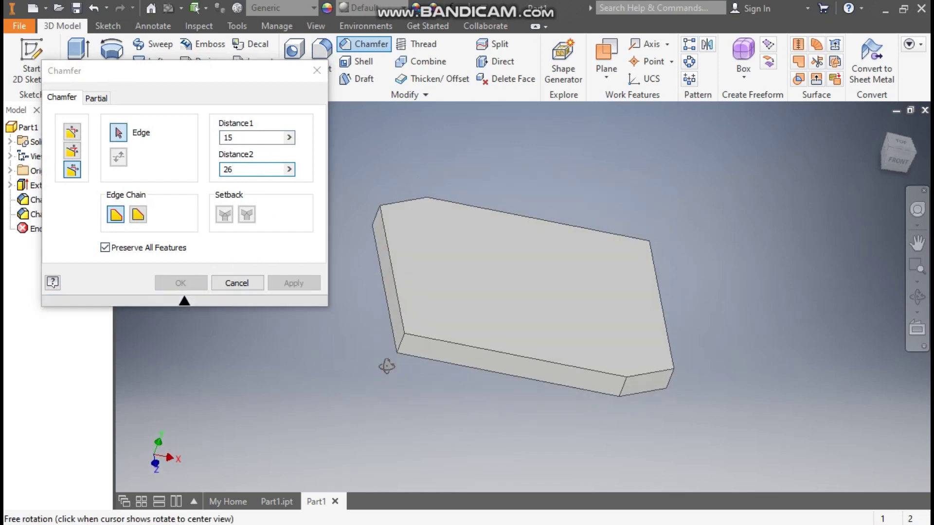
left_click(404, 342)
key("F4")
left_click_drag(723, 256, 680, 263)
left_click(671, 244)
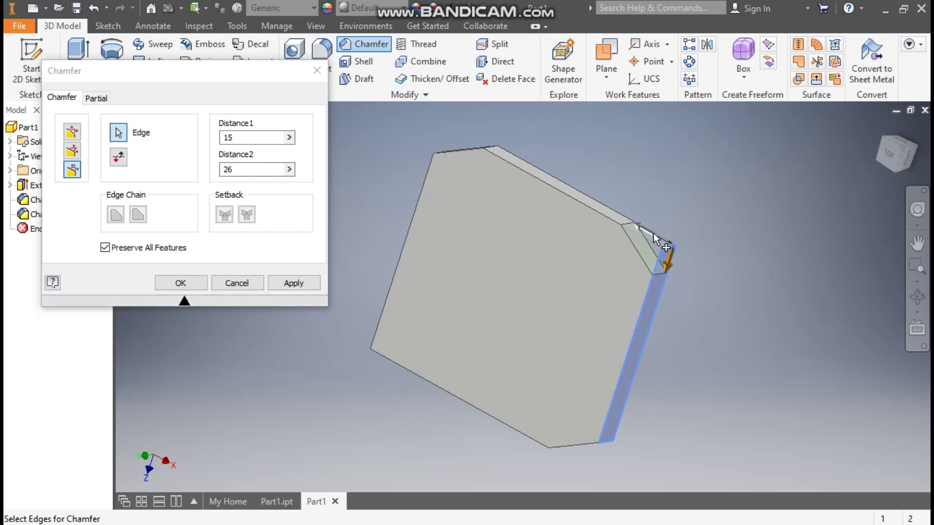
left_click(293, 283)
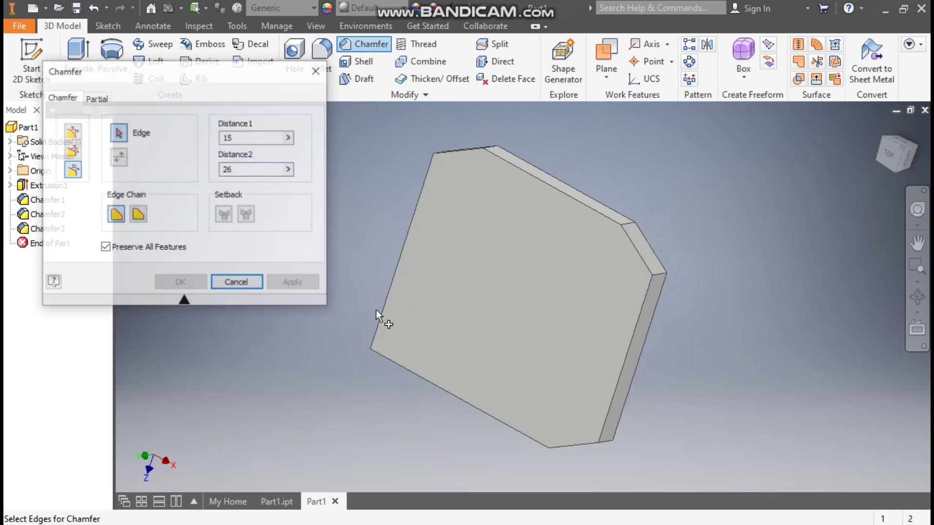
Chamfer the plate's front-left vertical corner edge 15 mm along the left face and 26 mm along the front face, and finish chamfering.
key("F4")
left_click_drag(374, 375, 473, 362)
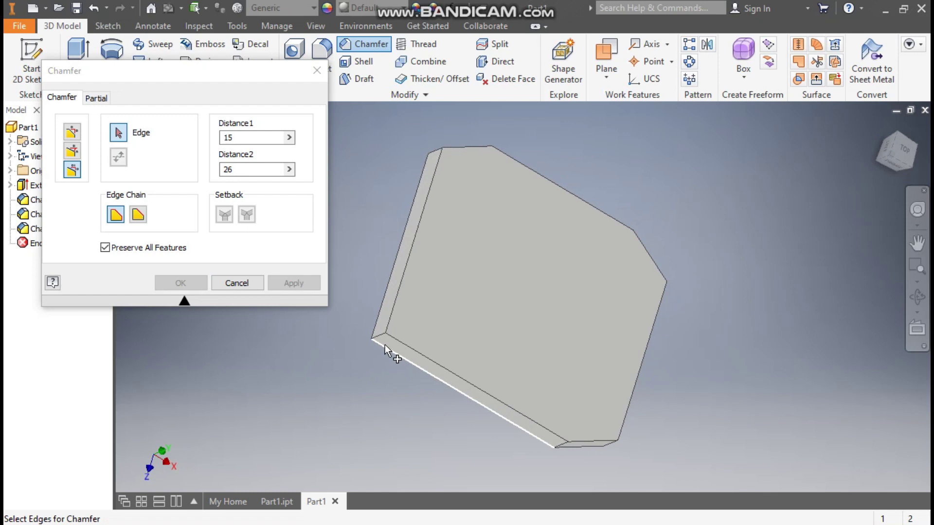
left_click(385, 331)
left_click(412, 345, "ctrl")
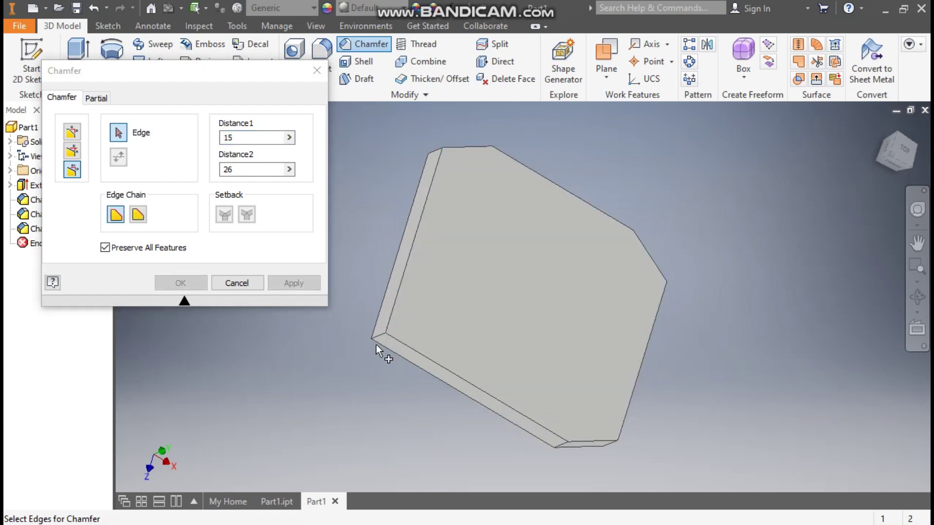
left_click(376, 335)
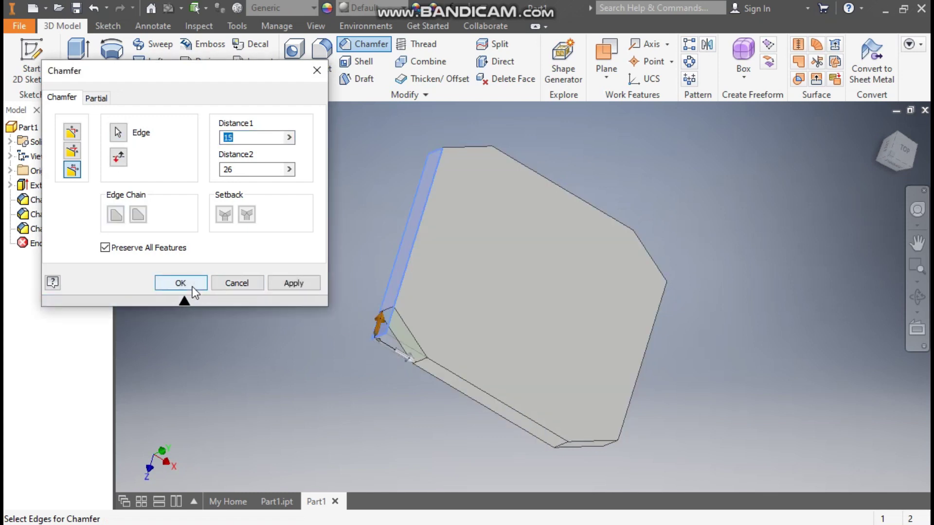
left_click(192, 287)
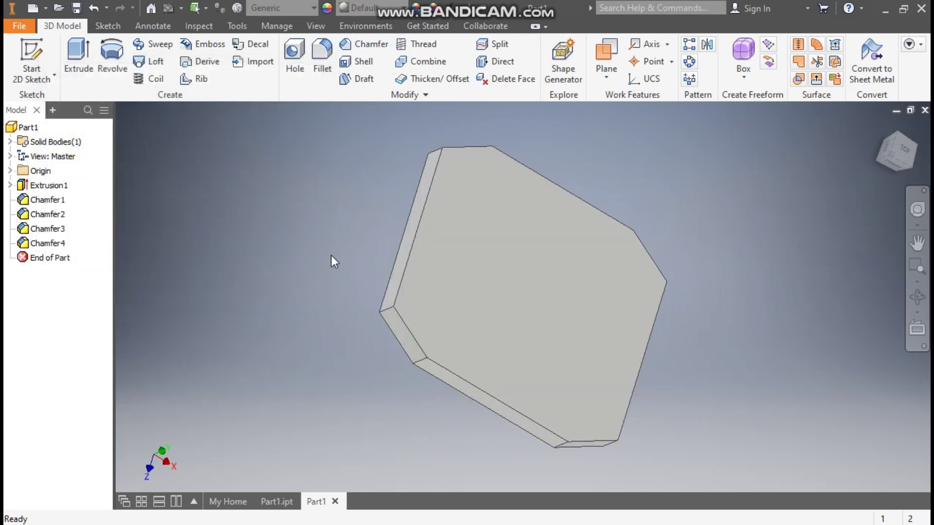
Sketch two 140 mm wide rectangles spanning the plate's top face, one about 17.5 mm high behind the centre and one about 19.3 mm high in front.
left_click(901, 151)
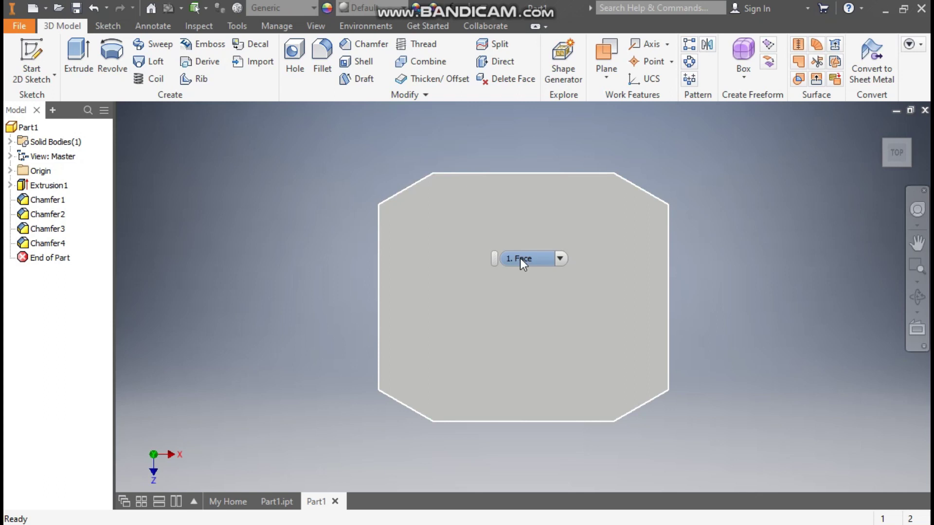
left_click(521, 258)
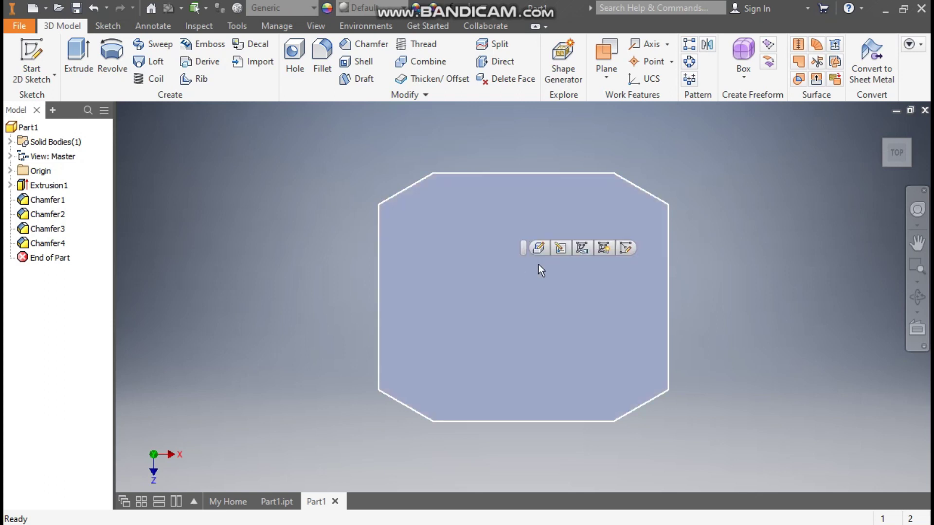
left_click(627, 248)
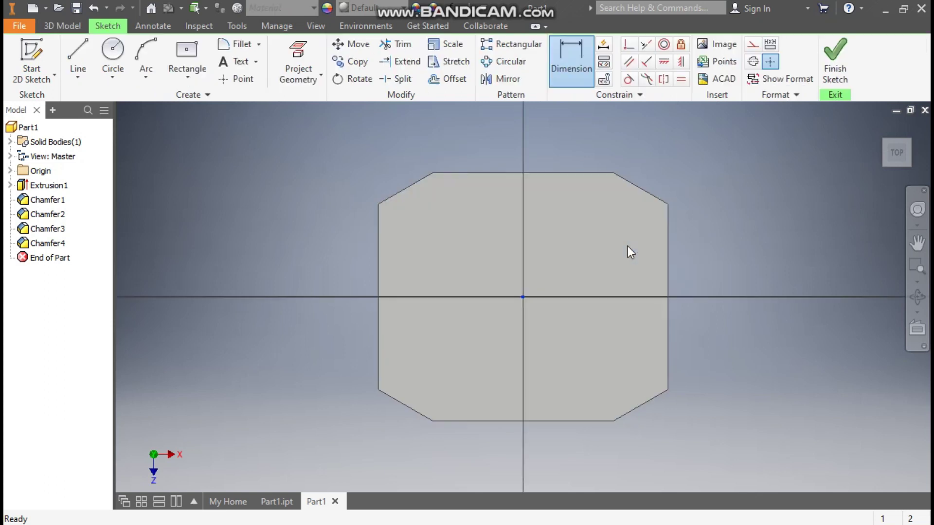
left_click(191, 75)
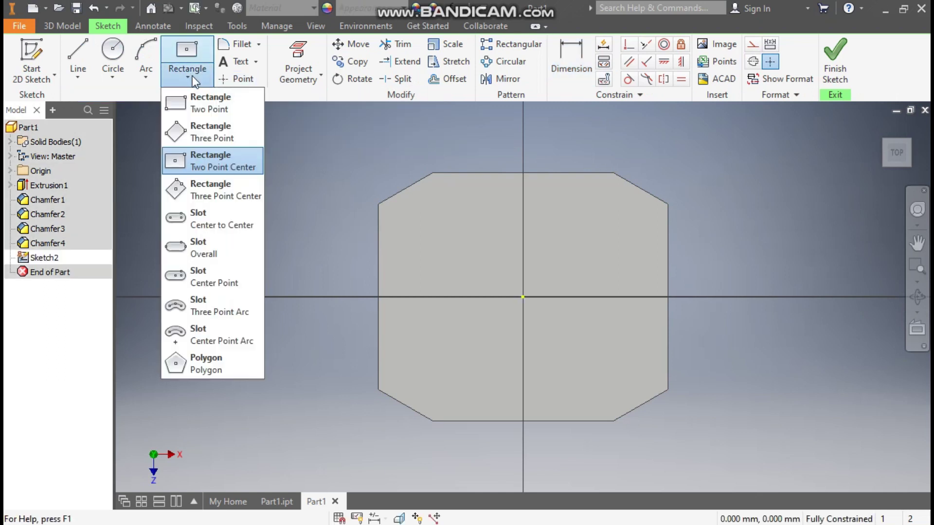
left_click(202, 113)
left_click(380, 233)
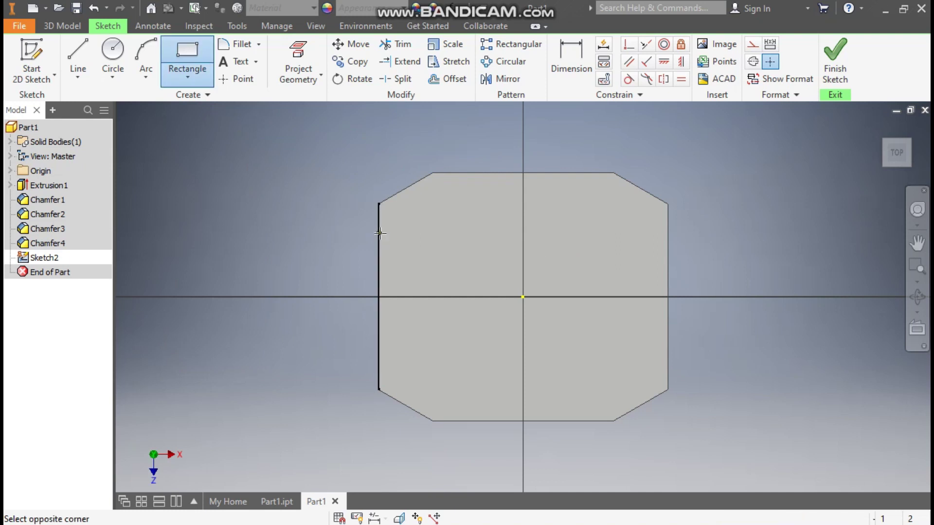
left_click(669, 269)
left_click(379, 336)
left_click(668, 376)
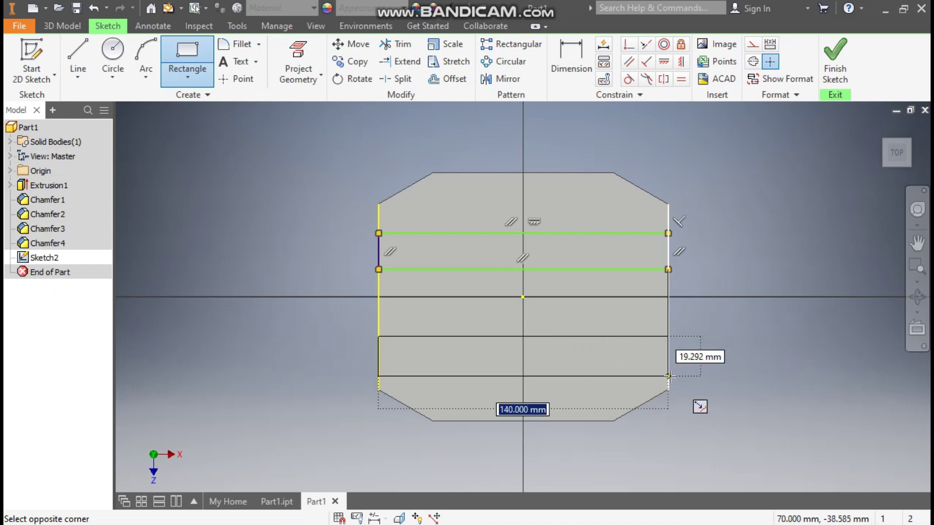
Dimension the height of both sketched rectangles to 5 mm.
left_click(577, 56)
left_click(478, 231)
left_click(481, 269)
left_click(487, 251)
type("5")
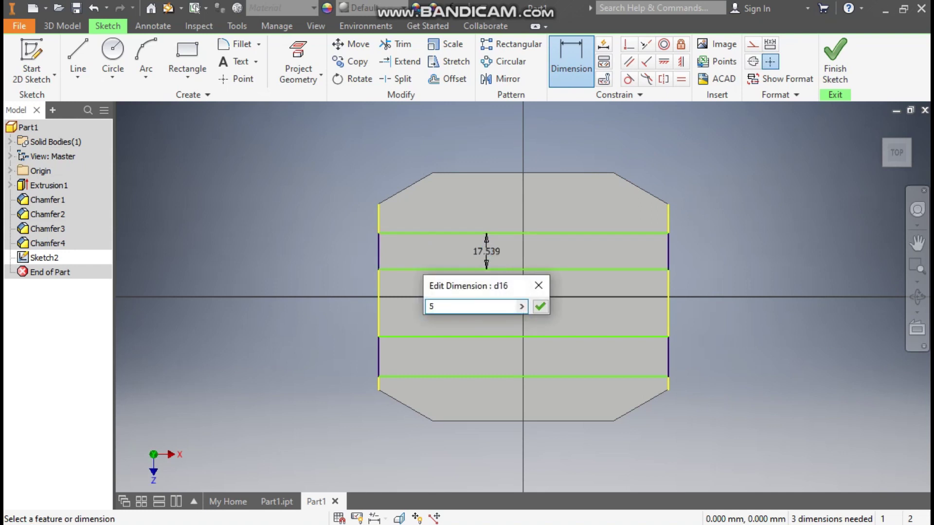
key("Return")
left_click(519, 336)
left_click(503, 377)
left_click(505, 362)
type("5")
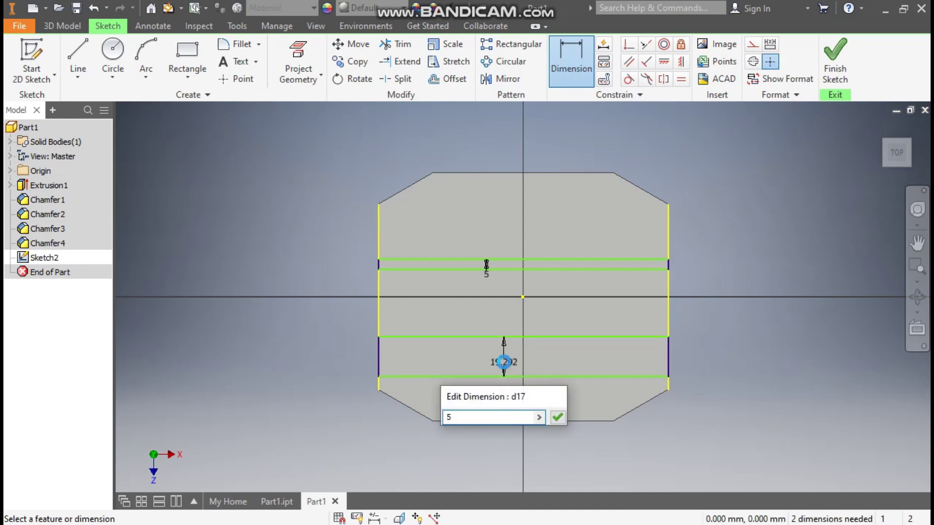
key("Return")
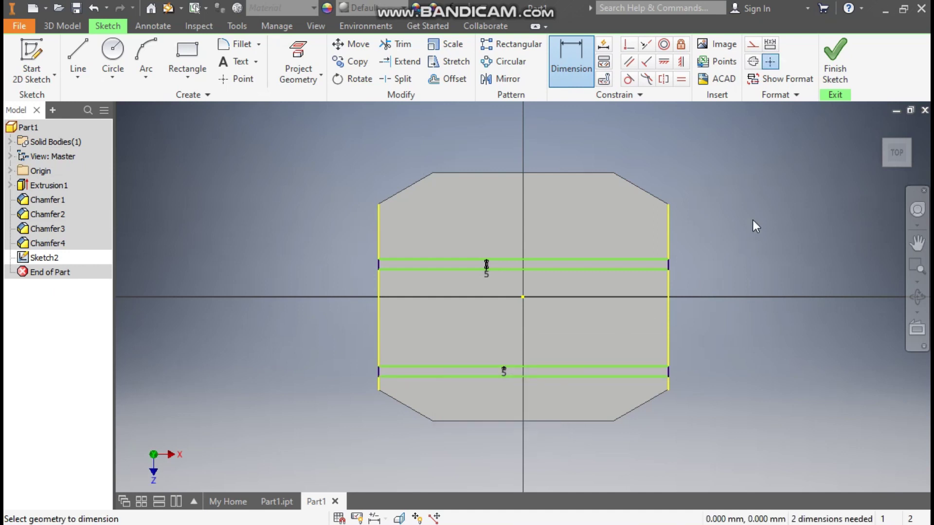
Dimension the outer long edge of each strip 20 mm from the sketch origin.
left_click(567, 260)
left_click(724, 267)
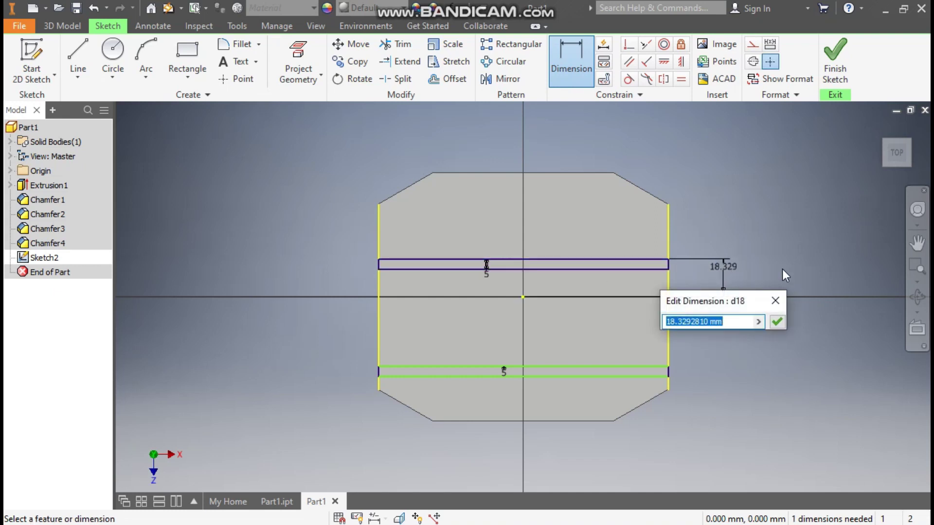
type("20")
key("Return")
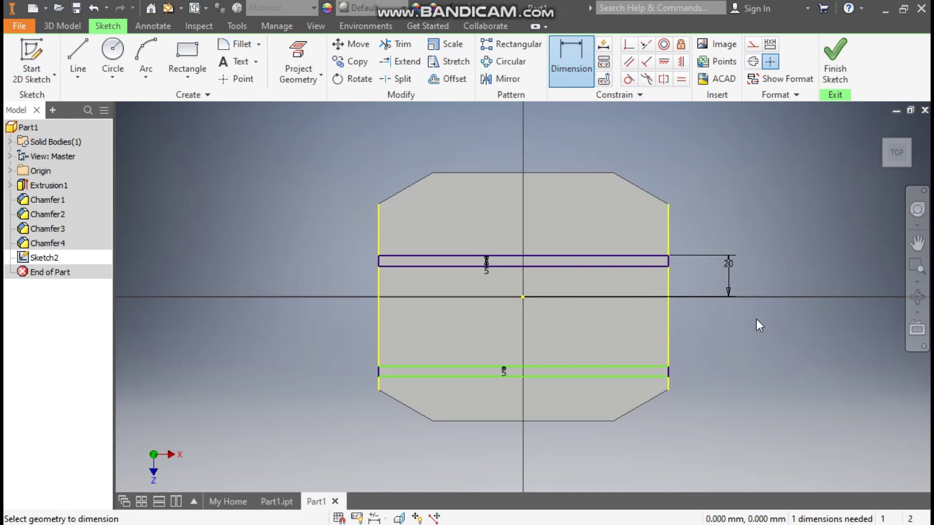
left_click(523, 296)
left_click(562, 376)
left_click(767, 347)
type("20")
key("Return")
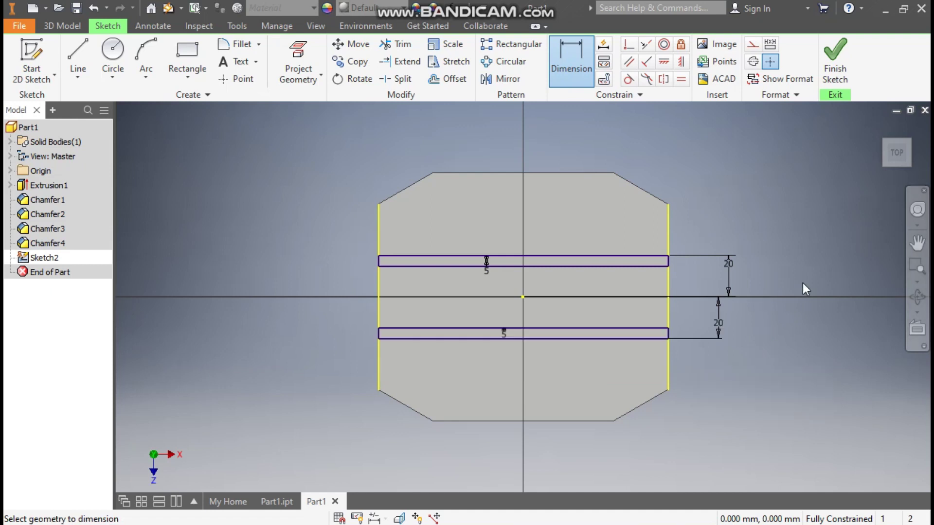
Extrude both 5 mm strips 25 mm upward from the plate as joined parallel walls.
left_click(77, 29)
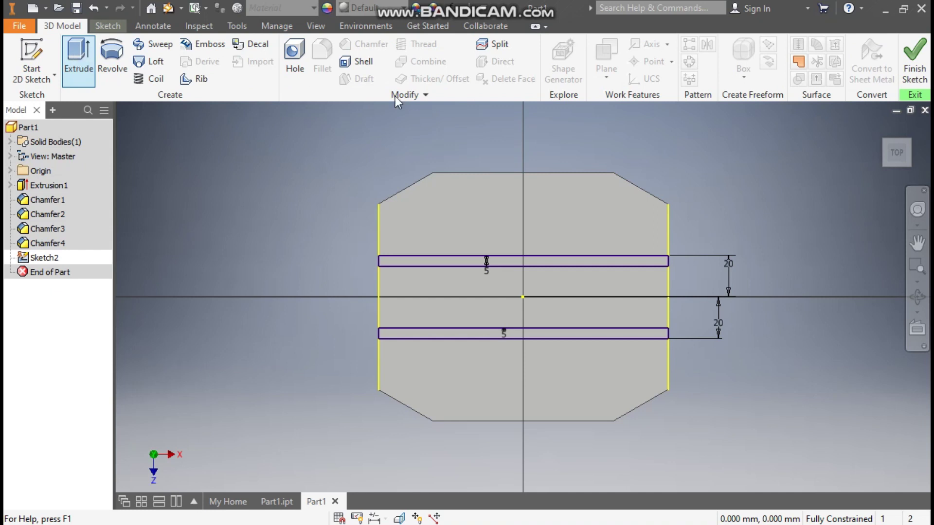
left_click(77, 55)
mouse_move(724, 238)
left_mouse_down()
mouse_move(379, 346)
mouse_move(370, 358)
left_mouse_up()
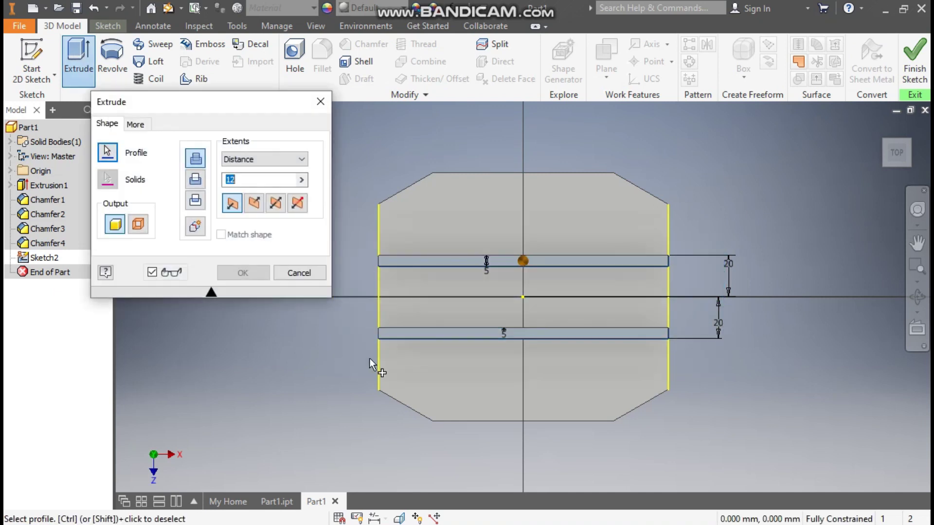
left_click(881, 127)
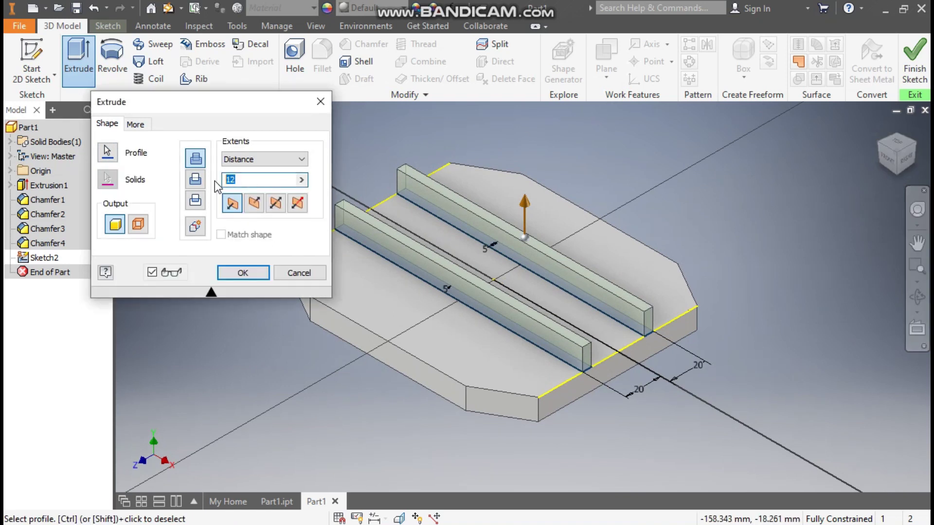
type("25")
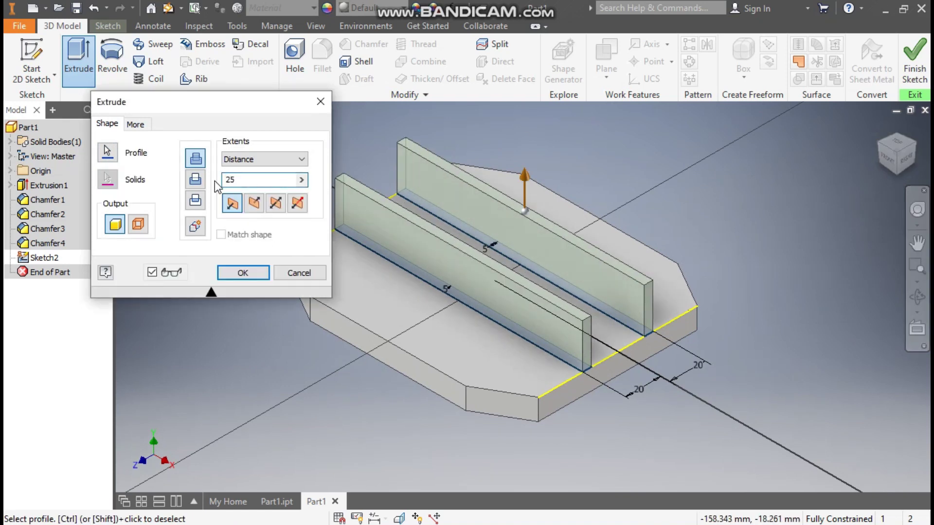
left_click(250, 271)
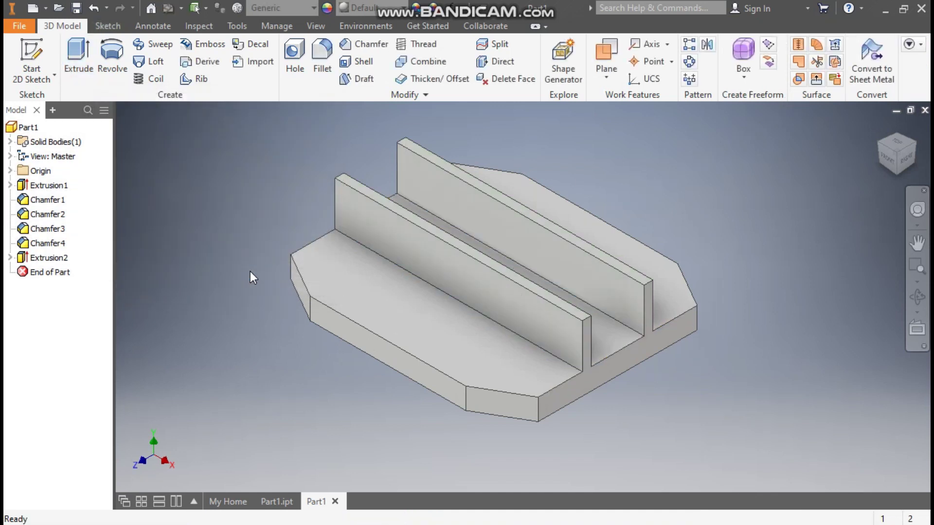
After checking the reference part, start a sketch on the front wall's outer face and draw a 35 mm circle centred above its top edge.
left_click(277, 502)
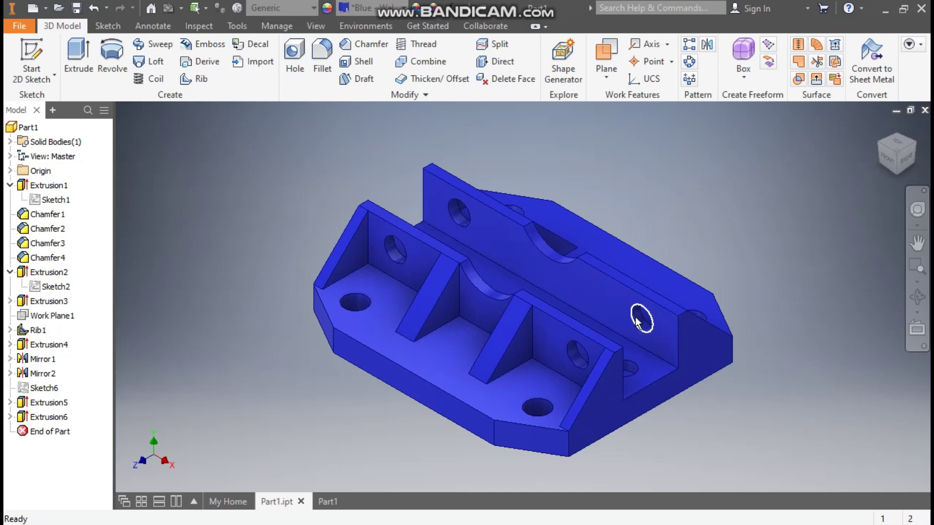
left_click(326, 502)
left_click(436, 267)
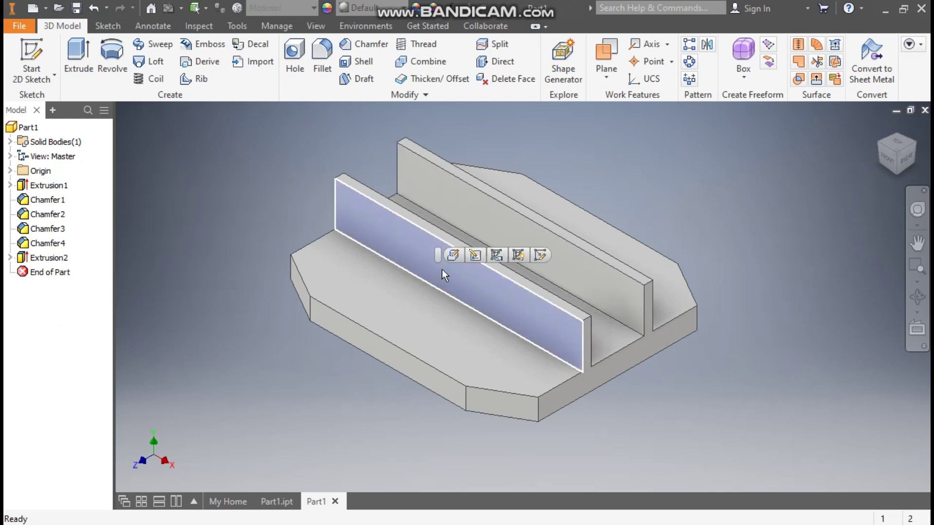
key("s")
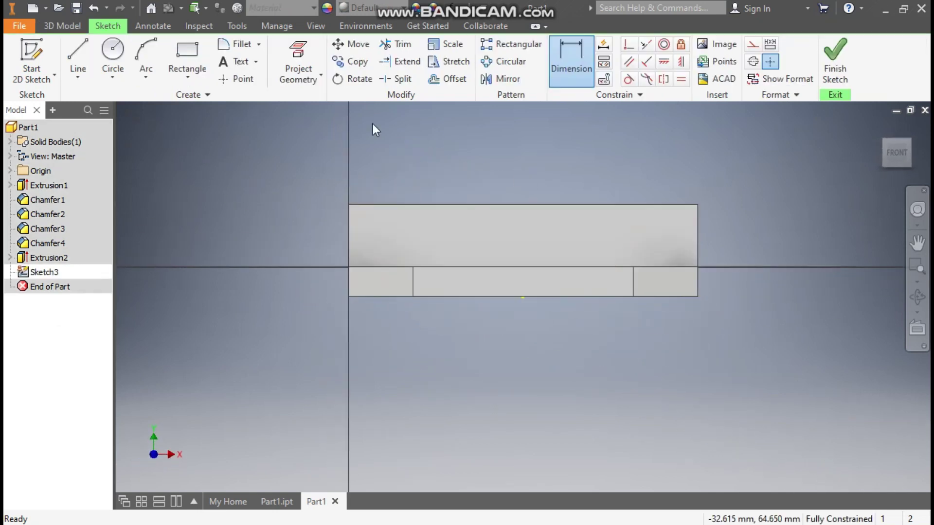
left_click(114, 51)
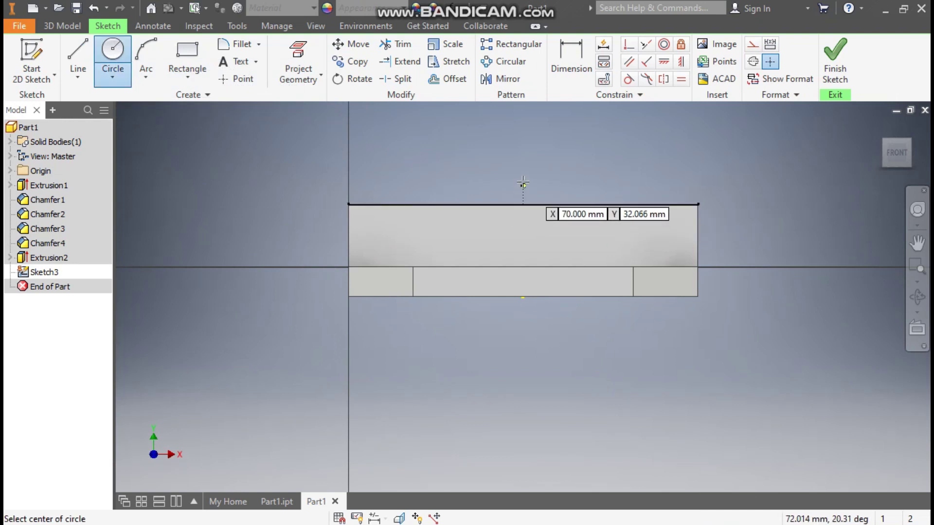
left_click(519, 183)
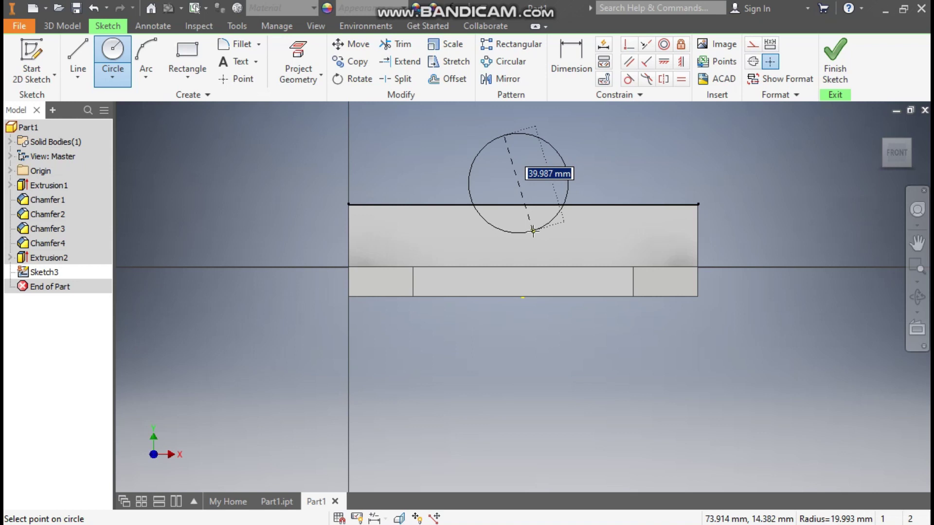
type("35")
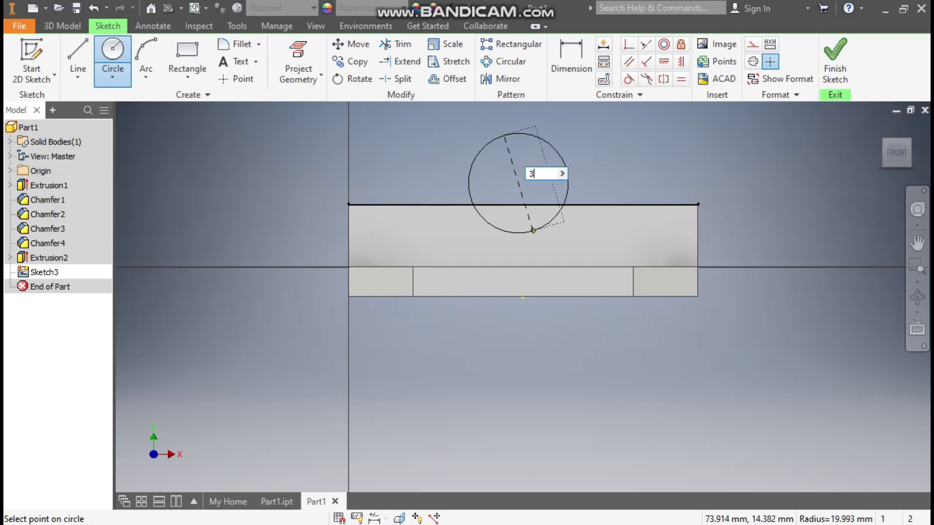
key("Return")
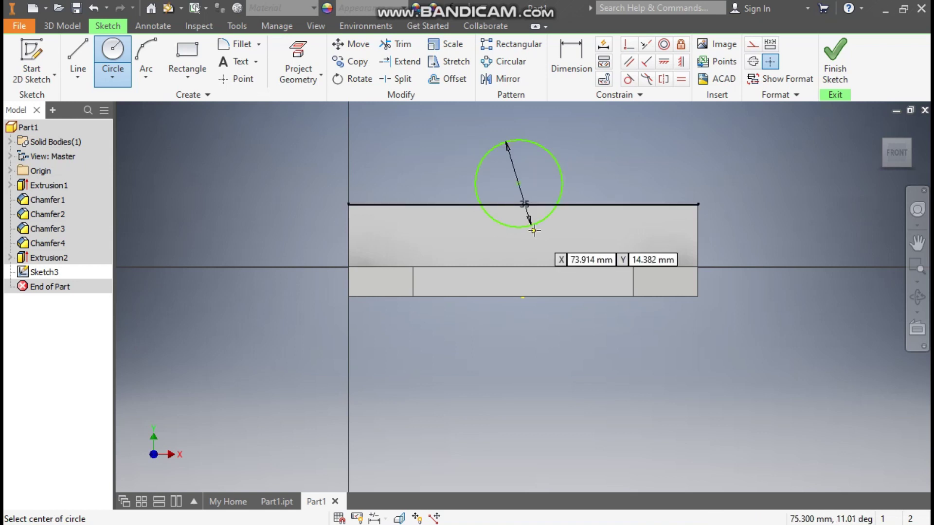
Sketch two 12 mm circles on the wall face, one near each end.
left_click(381, 232)
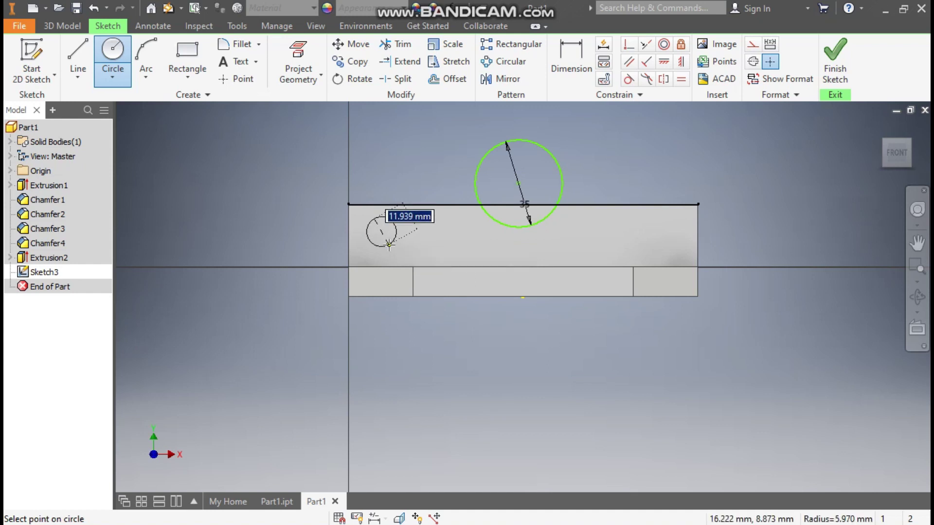
type("12")
key("Return")
left_click(662, 232)
type("12")
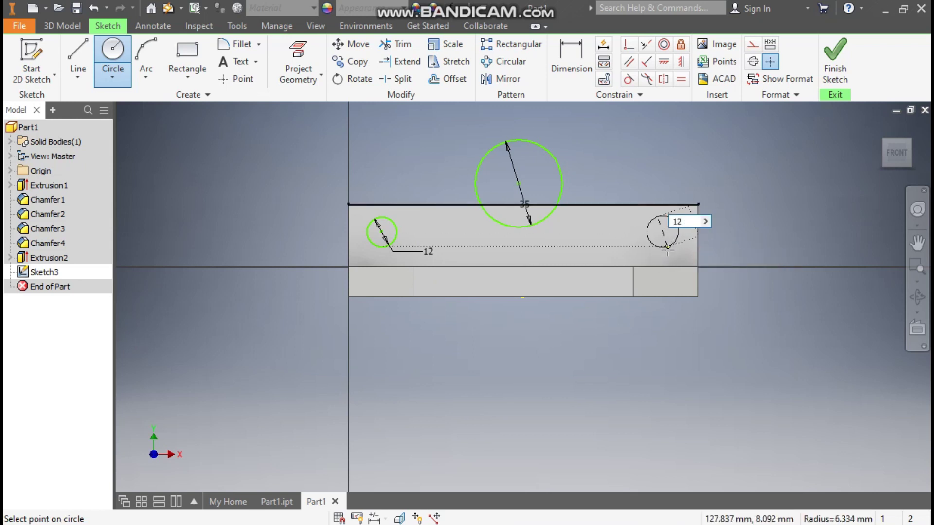
key("Return")
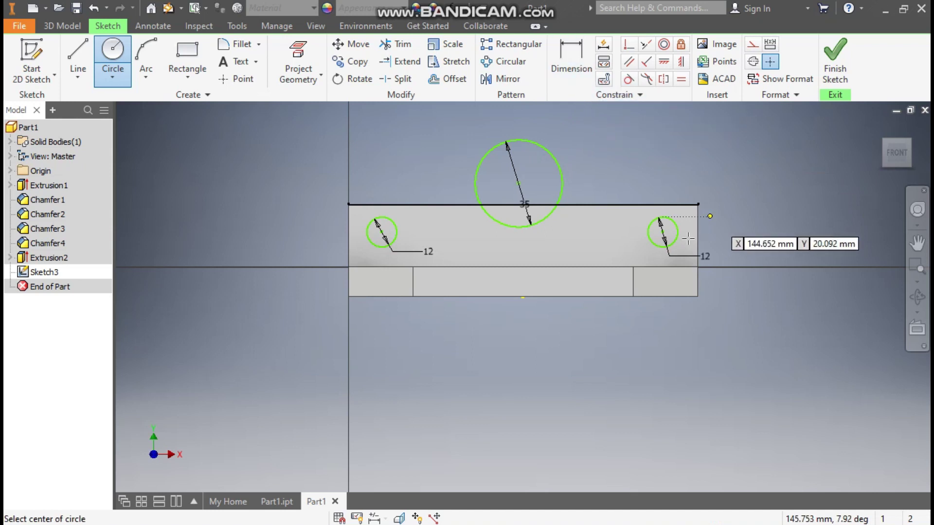
Dimension the 35 mm circle's centre 9.5 mm above the wall's top edge.
left_click(573, 54)
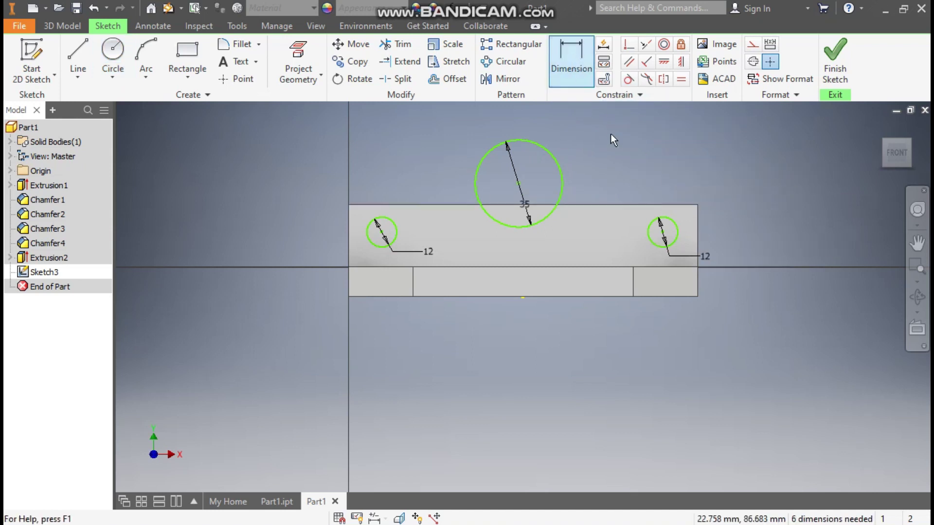
left_click(588, 202)
left_click(521, 183)
left_click(589, 193)
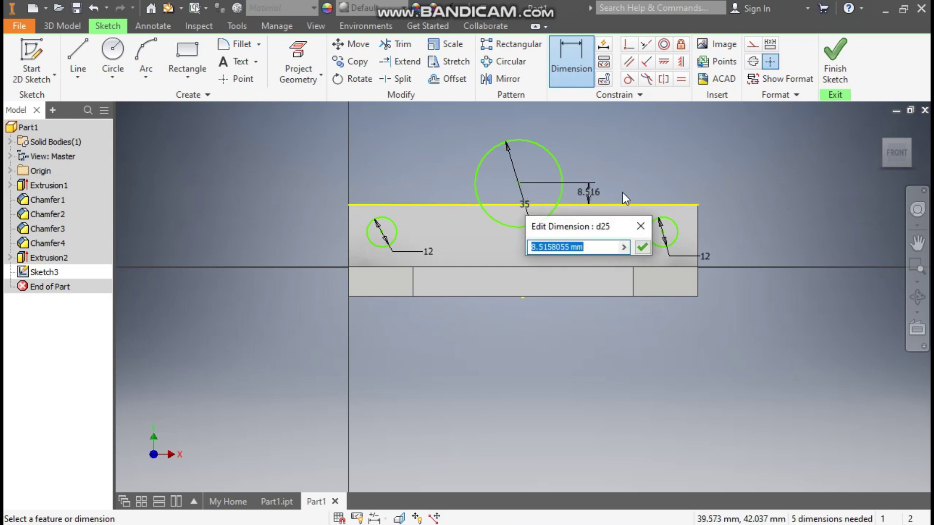
type("9.5")
key("Return")
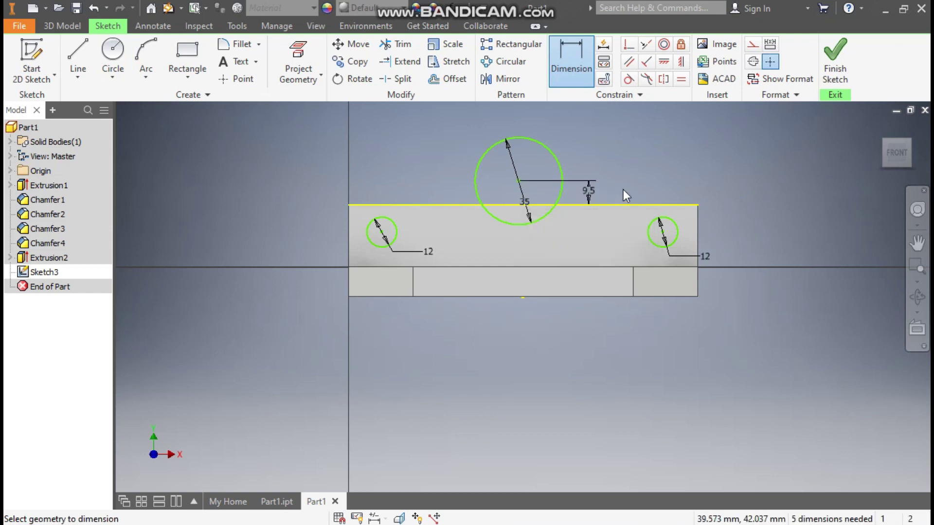
Dimension the left 12 mm circle's centre 20 mm from the wall's left edge and 11 mm below its top edge.
left_click(352, 232)
left_click(369, 236)
left_click(373, 173)
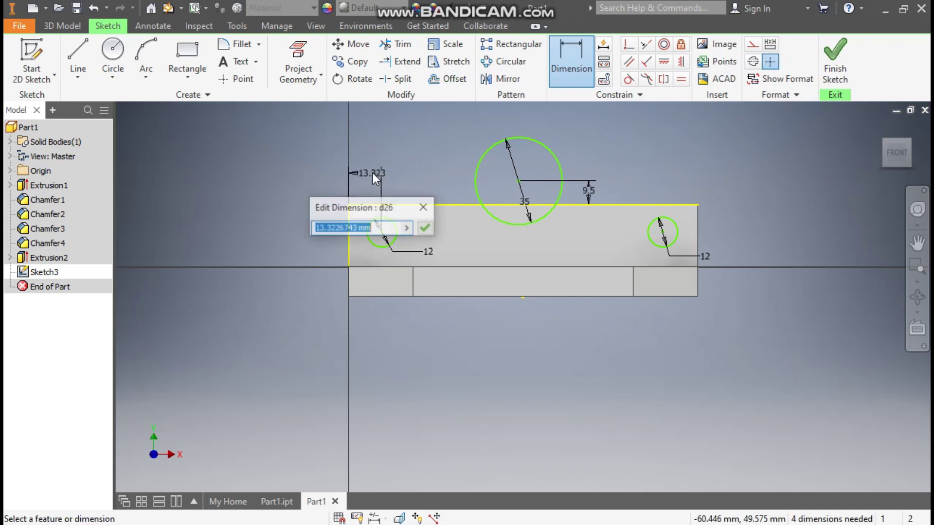
type("20")
key("Return")
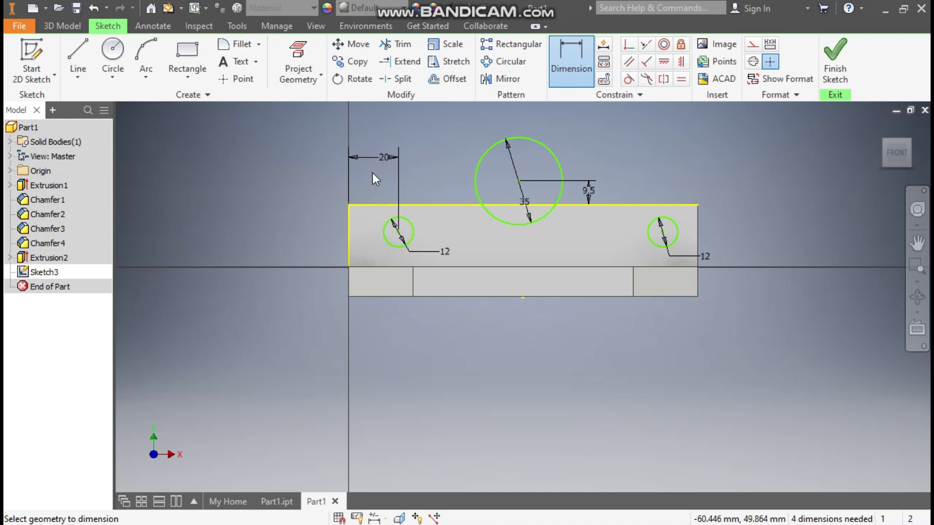
left_click(422, 205)
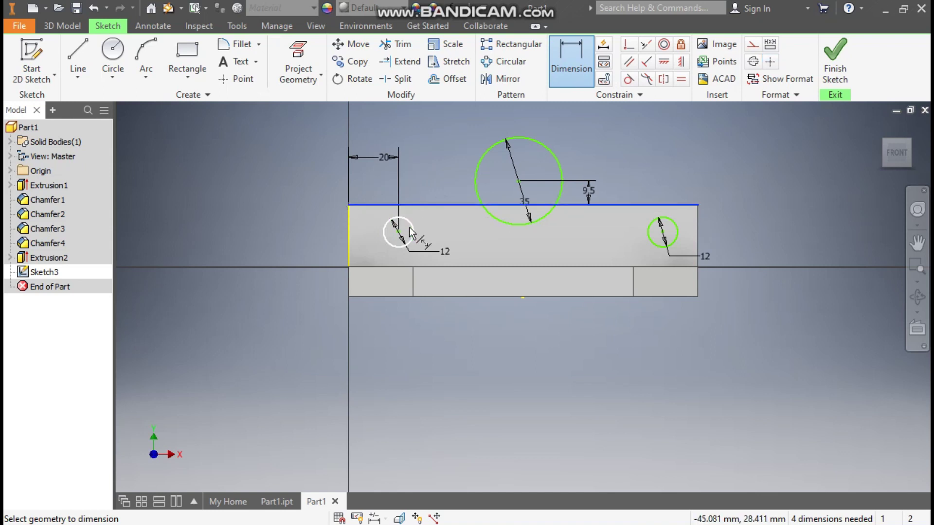
left_click(399, 232)
left_click(311, 218)
type("11")
key("Return")
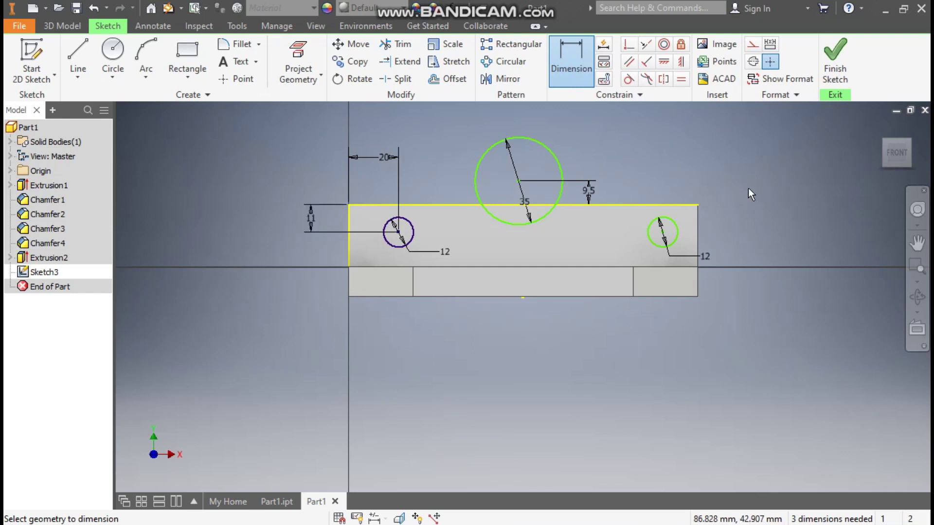
Dimension the right 12 mm circle's centre 20 mm from the wall's right edge.
left_click(698, 232)
left_click(662, 232)
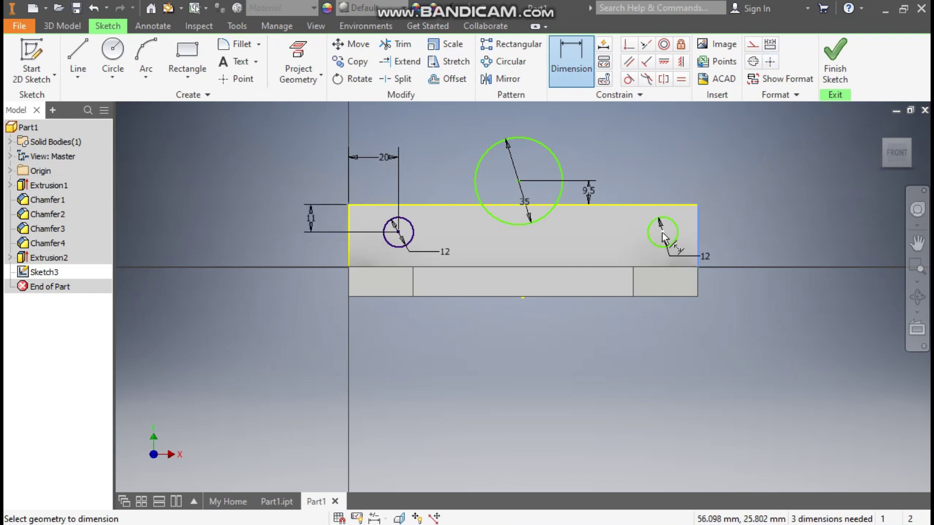
left_click(681, 168)
type("20")
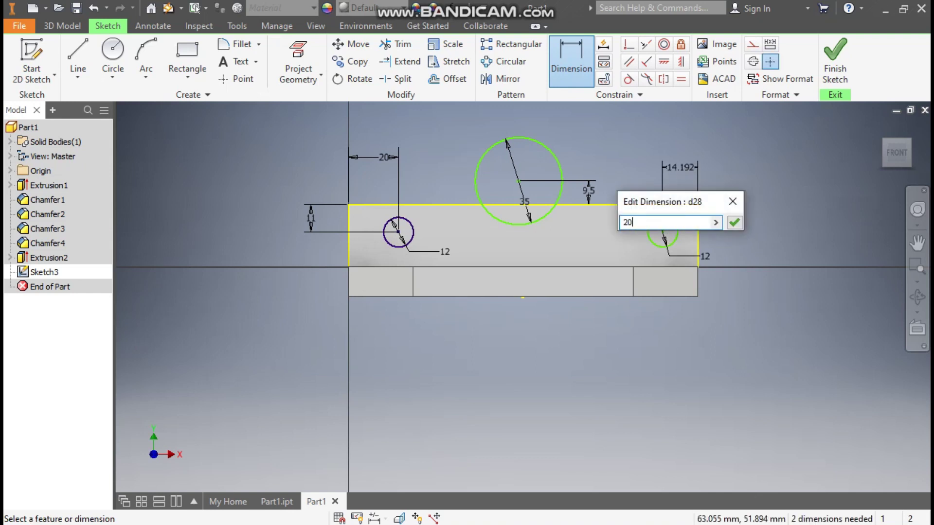
key("Return")
key("Escape")
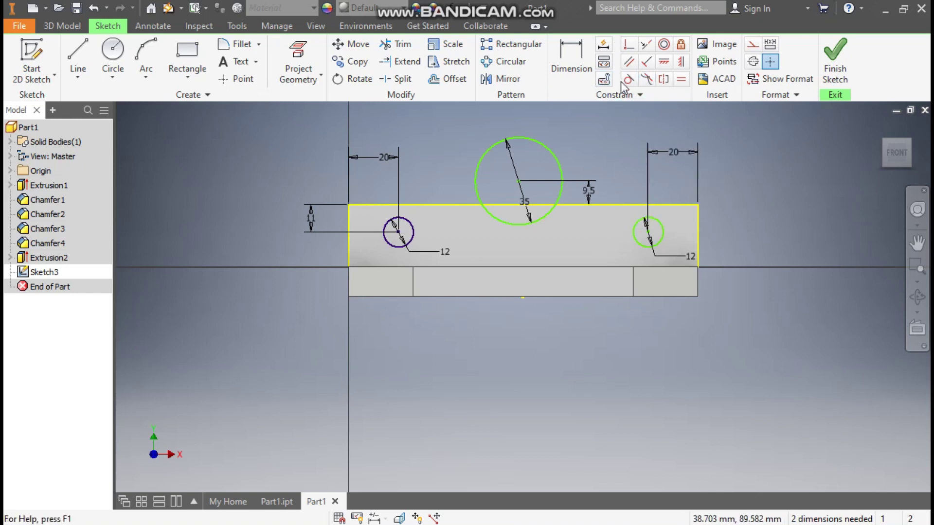
Constrain the 35 mm circle's centre vertically to the base's bottom edge midpoint, and align both 12 mm circle centres horizontally.
left_click(682, 62)
left_click(519, 181)
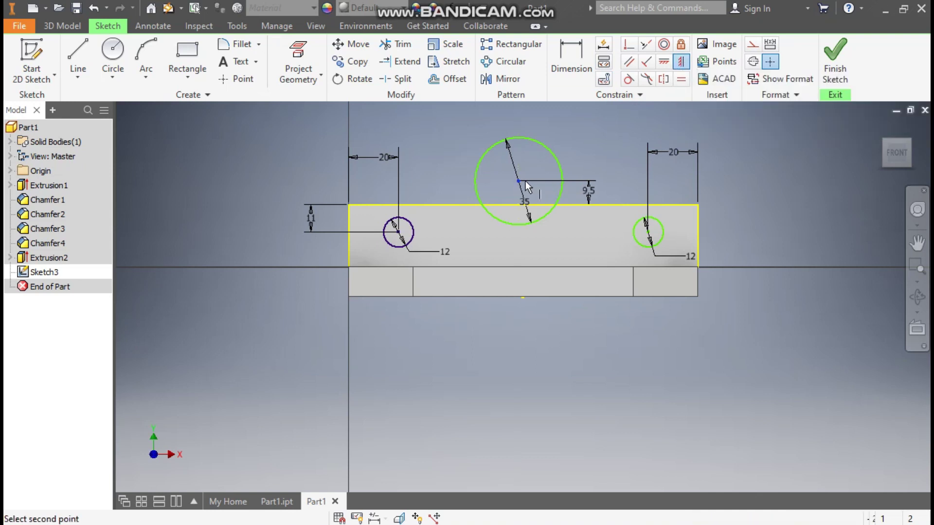
left_click(523, 297)
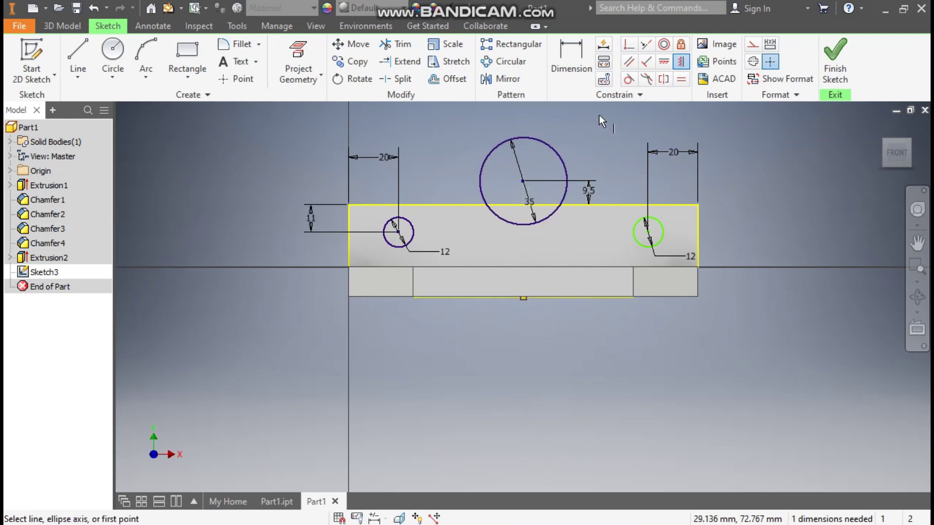
left_click(668, 60)
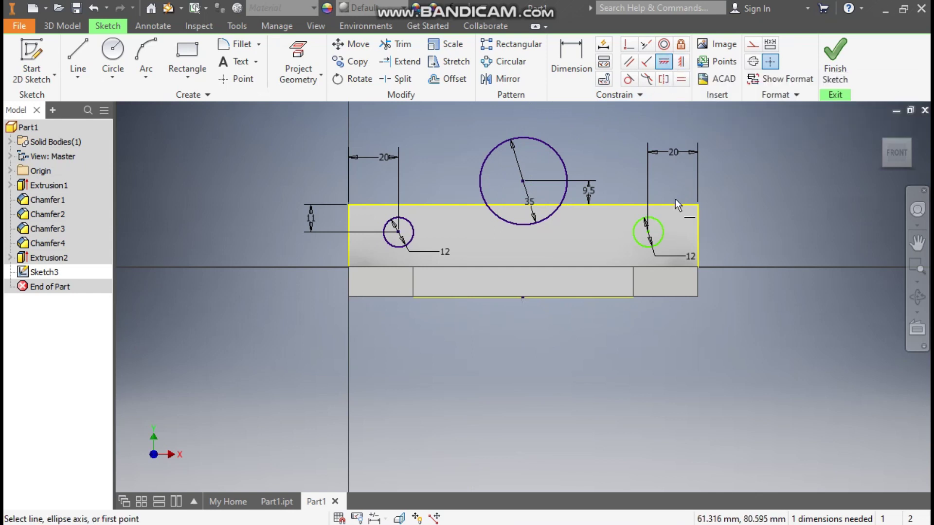
left_click(648, 232)
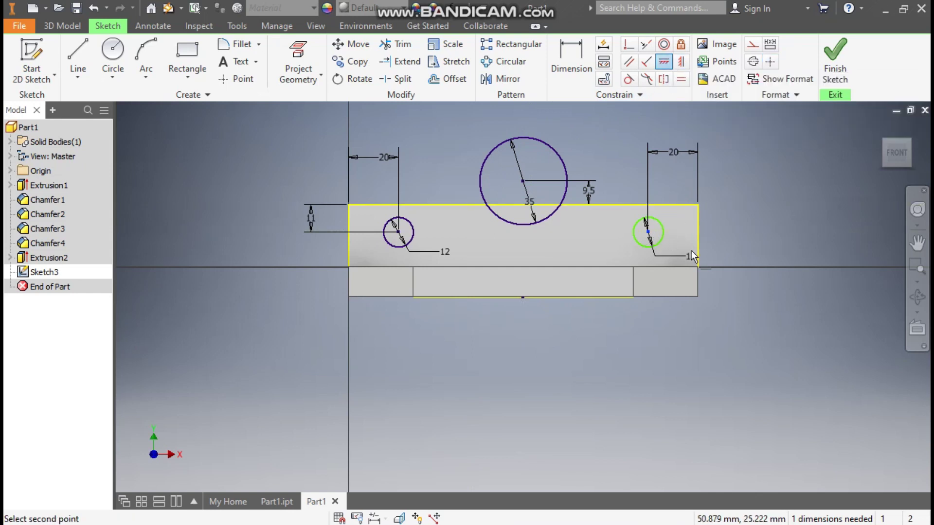
left_click(399, 232)
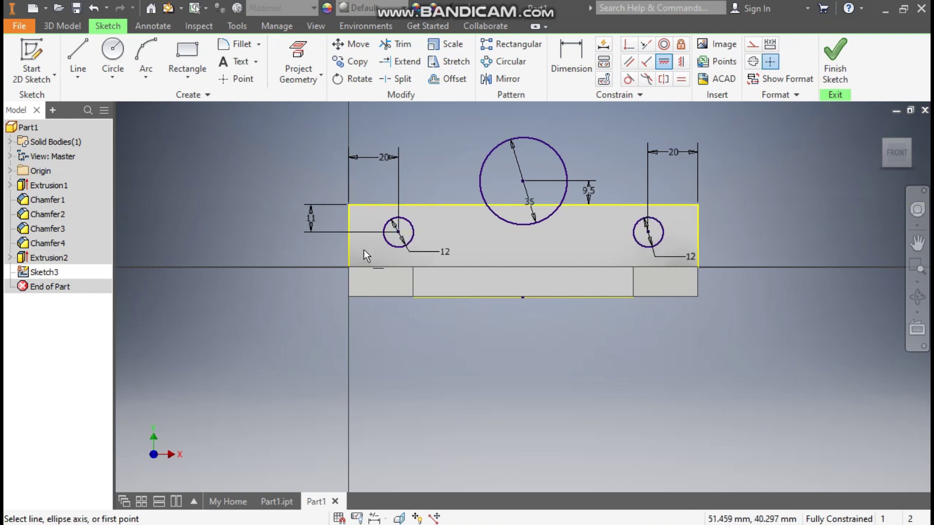
Finish the sketch and cut-extrude all three circles through both walls with the extent set to All.
left_click(833, 80)
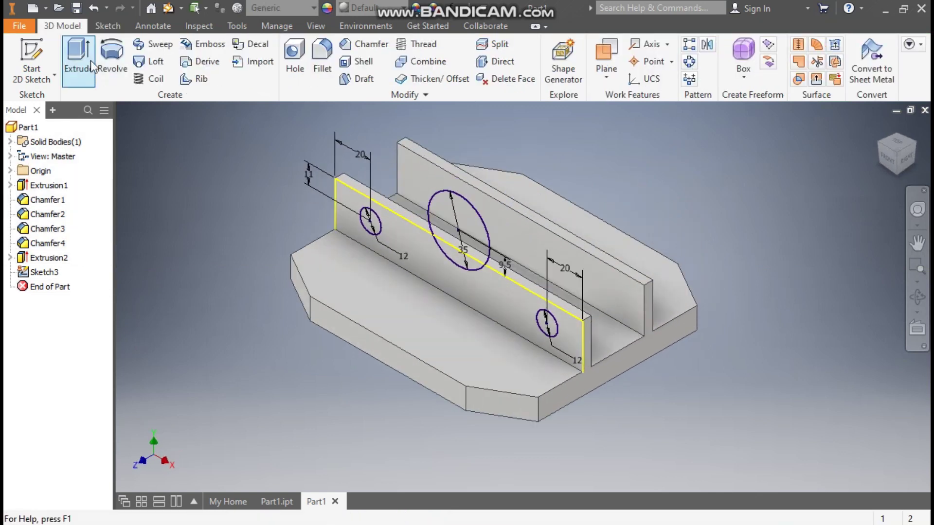
left_click(76, 54)
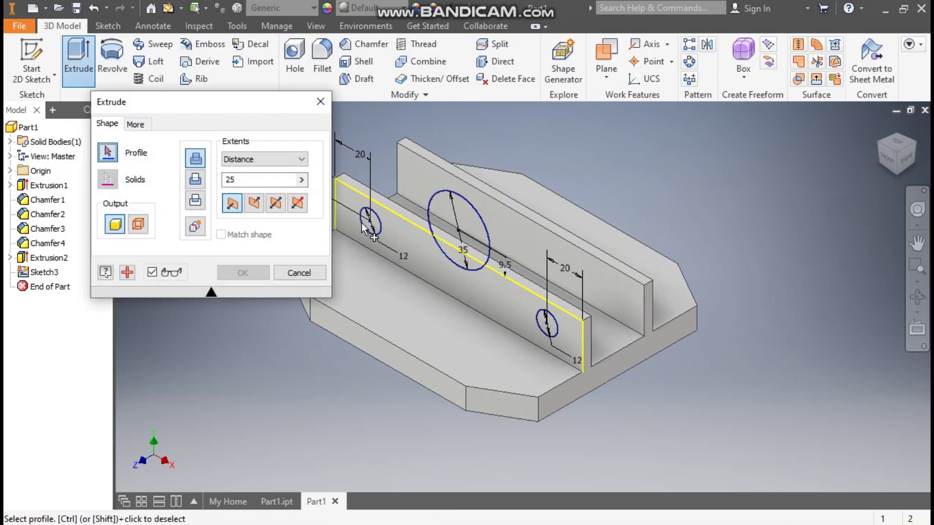
left_click(363, 223)
left_click(451, 226)
left_click(542, 323)
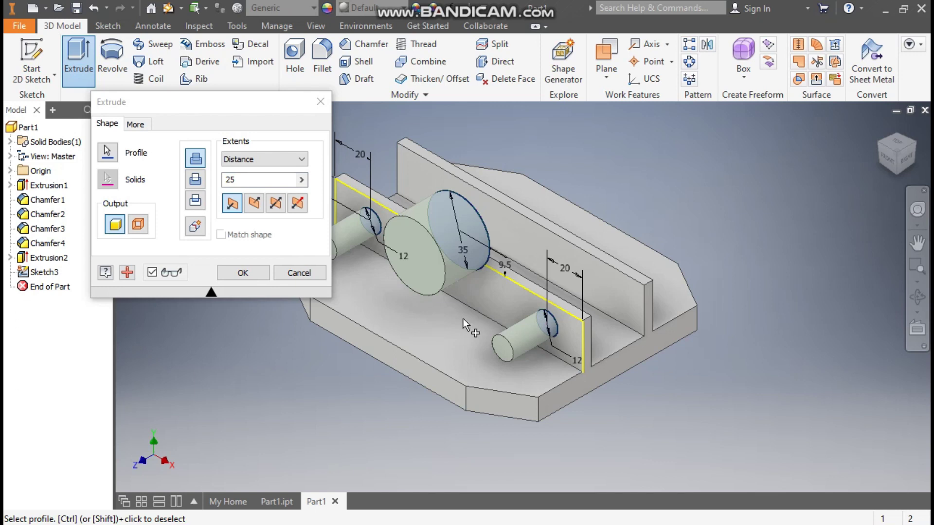
left_click(197, 177)
left_click(256, 160)
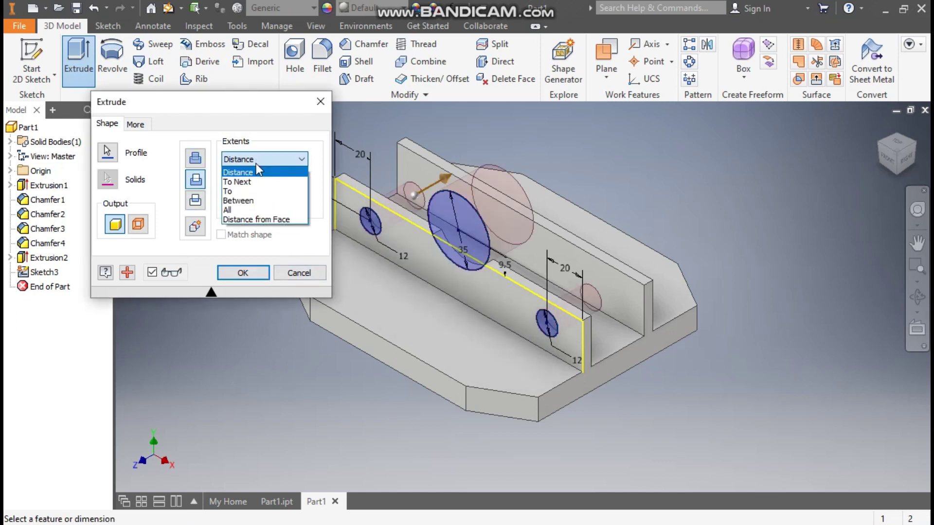
left_click(241, 210)
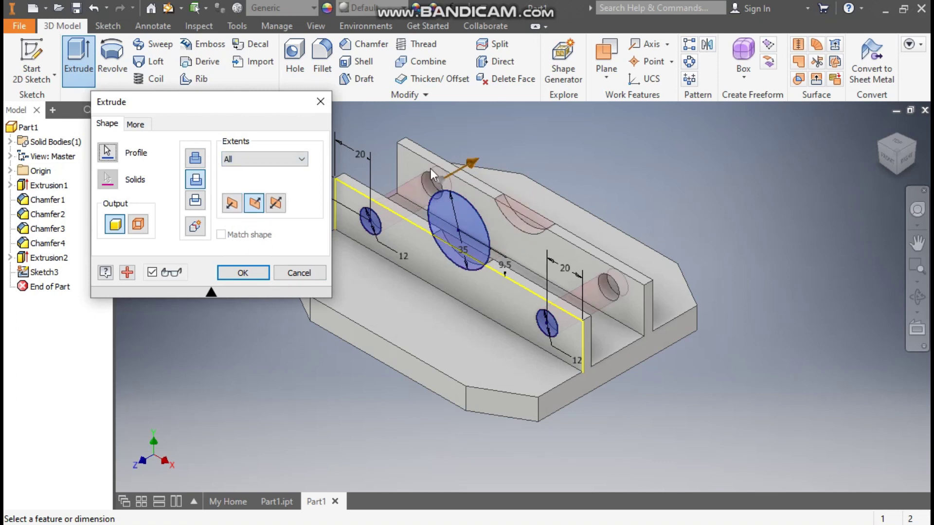
middle_click_drag(504, 205, 612, 202)
left_click(225, 271)
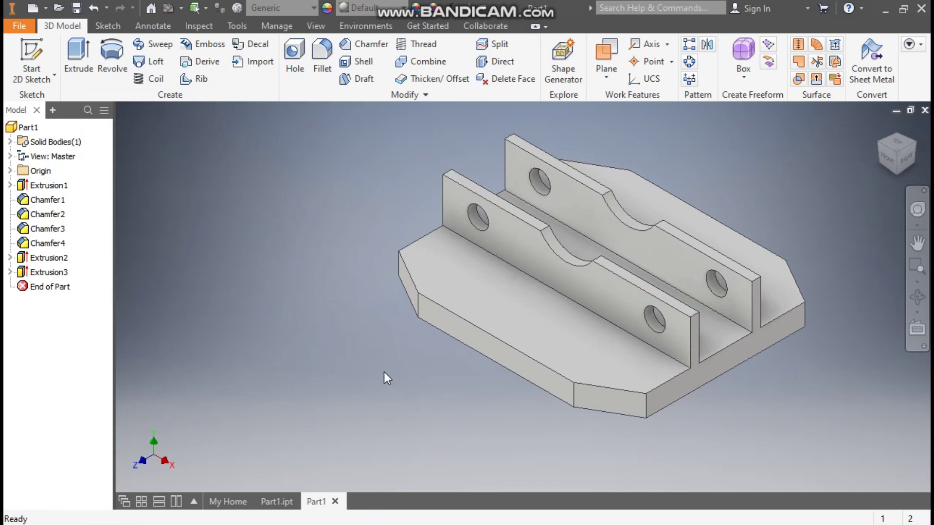
Check the finished reference part, and create a work plane offset -50 mm from the bracket's end face.
left_click(277, 502)
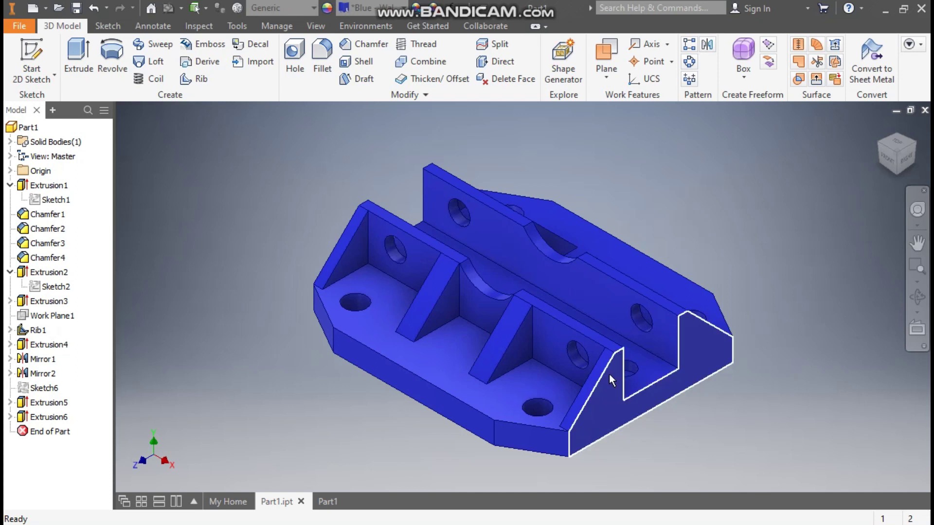
left_click(322, 505)
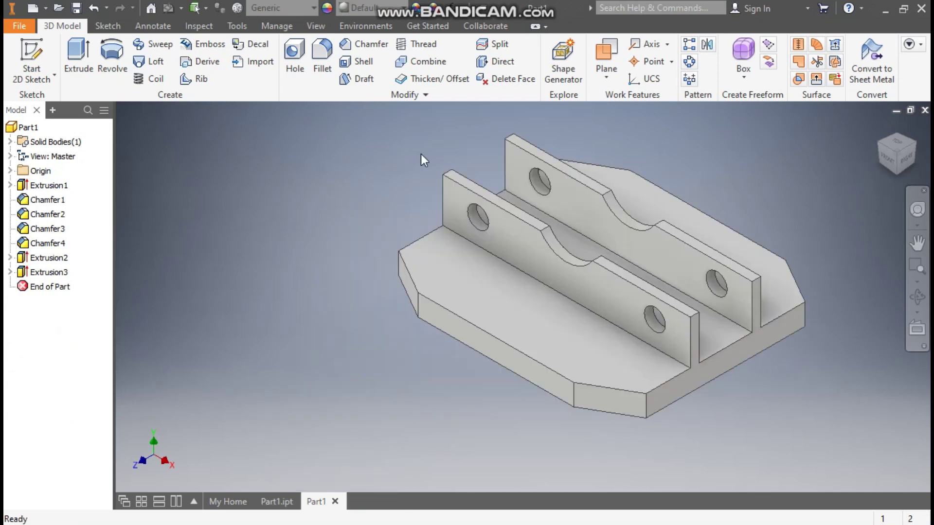
middle_click_drag(398, 159, 369, 170)
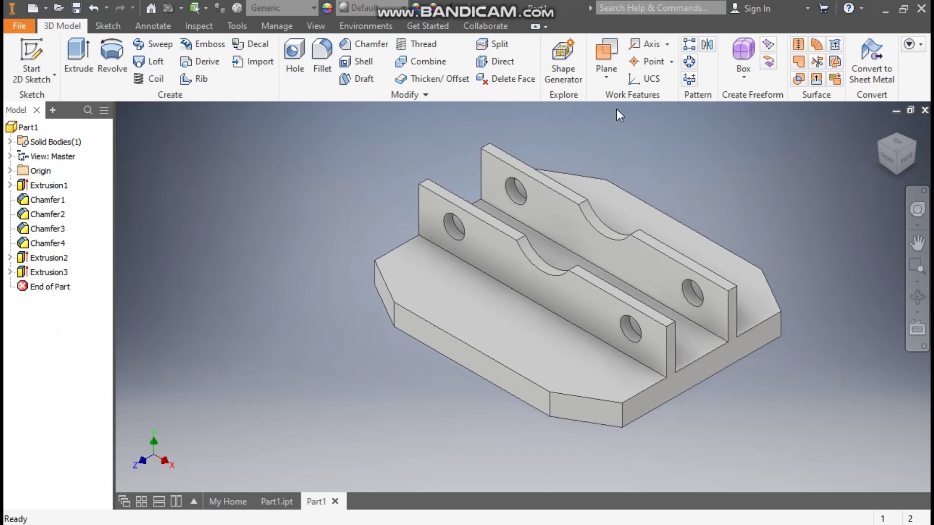
left_click(609, 82)
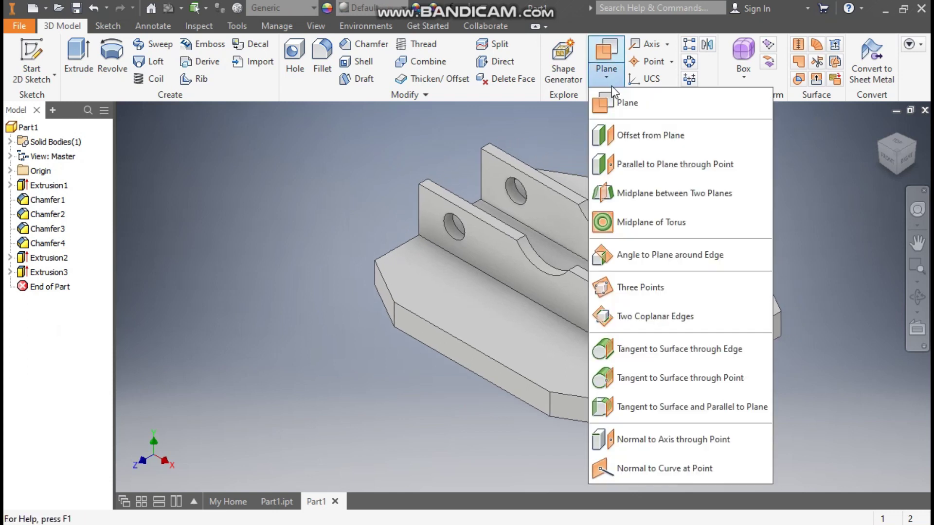
left_click(667, 140)
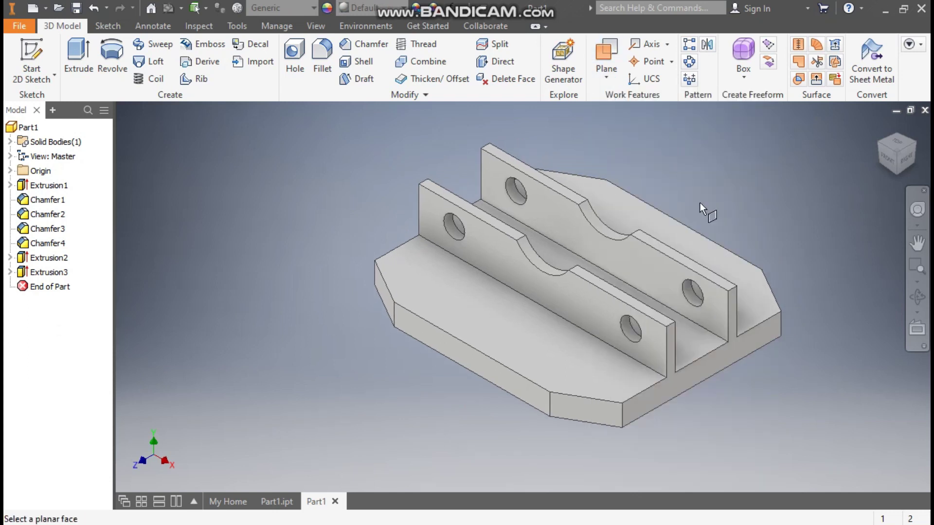
left_click(678, 382)
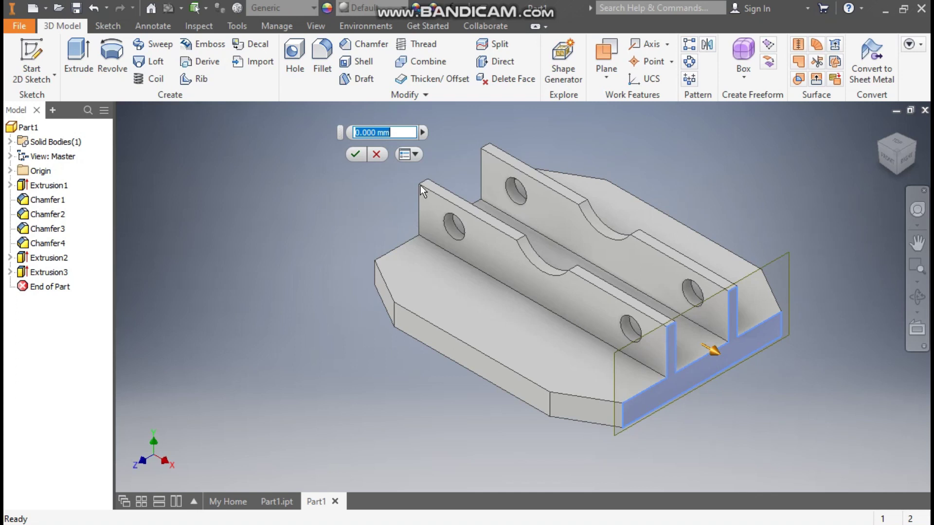
type("-50")
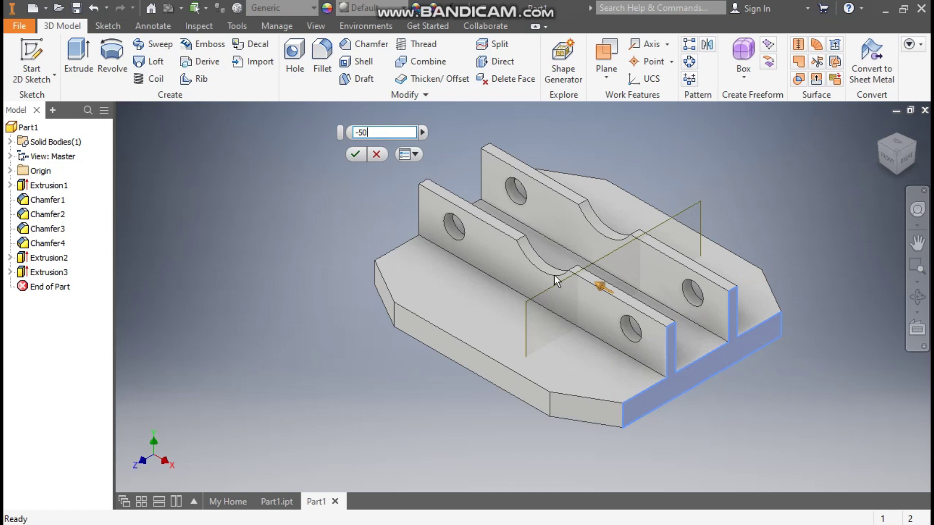
left_click(354, 154)
Sketch a diagonal line on the work plane from the front wall's top outer corner to the base's top face, spanning about 22 mm horizontally.
left_click(617, 253)
left_click(658, 239)
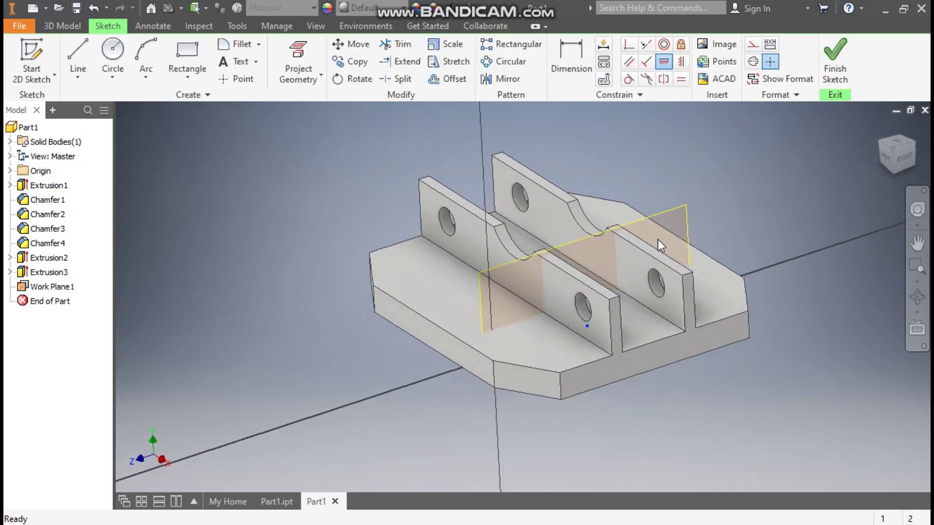
left_click(82, 48)
scroll(452, 236, "up", 3)
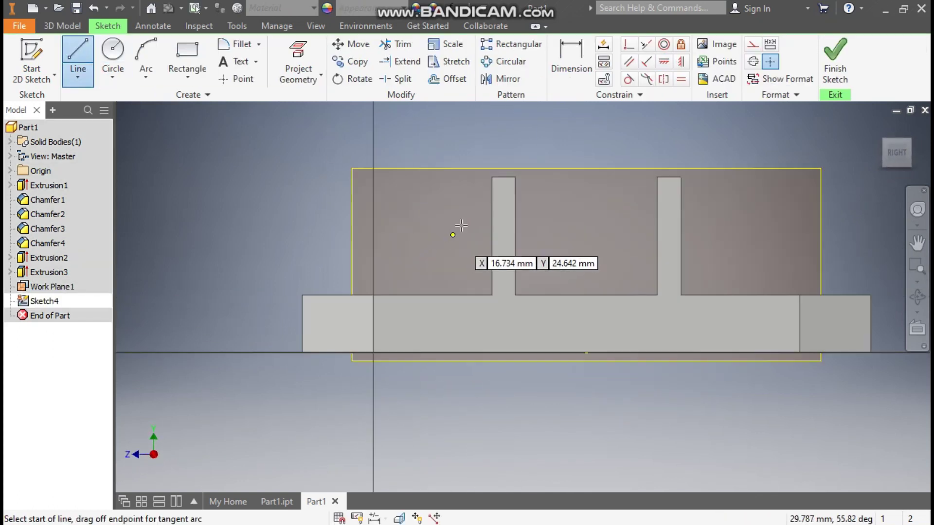
left_click(492, 178)
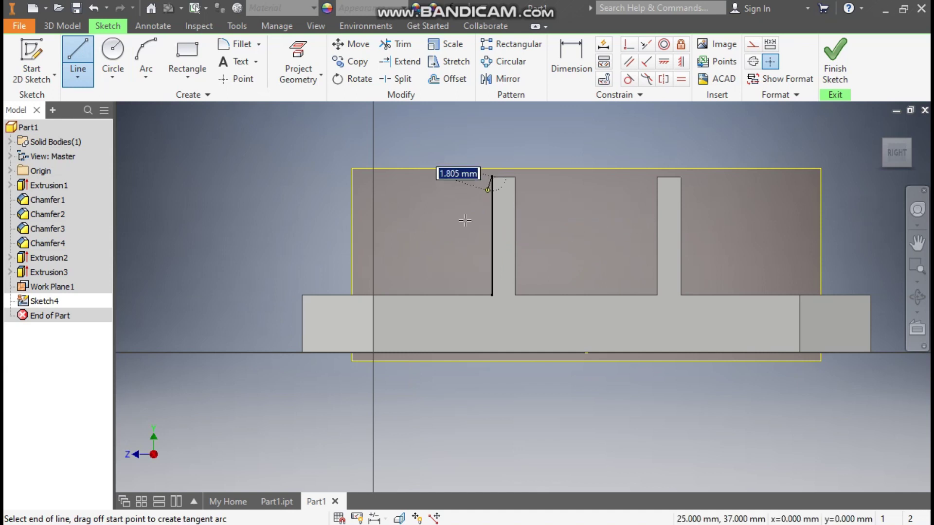
double_click(387, 294)
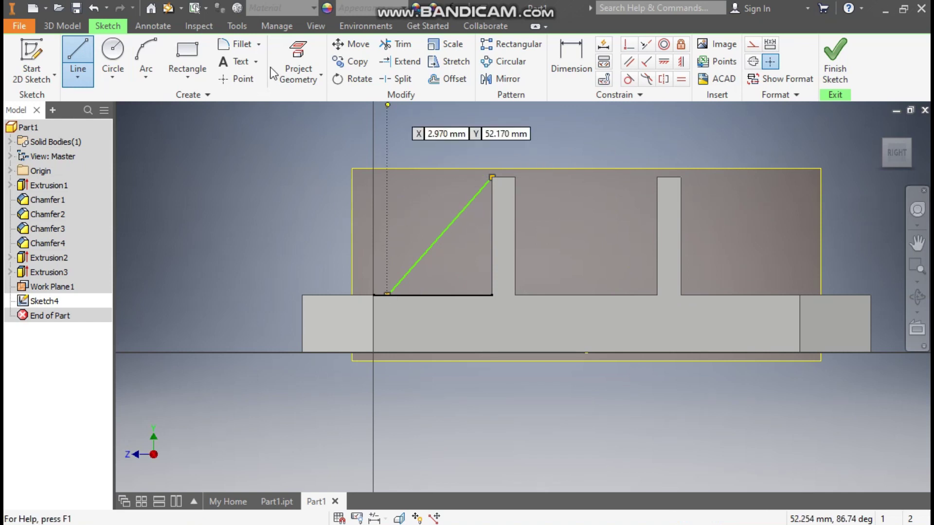
Switch the model's visual style to Wireframe.
left_click(319, 27)
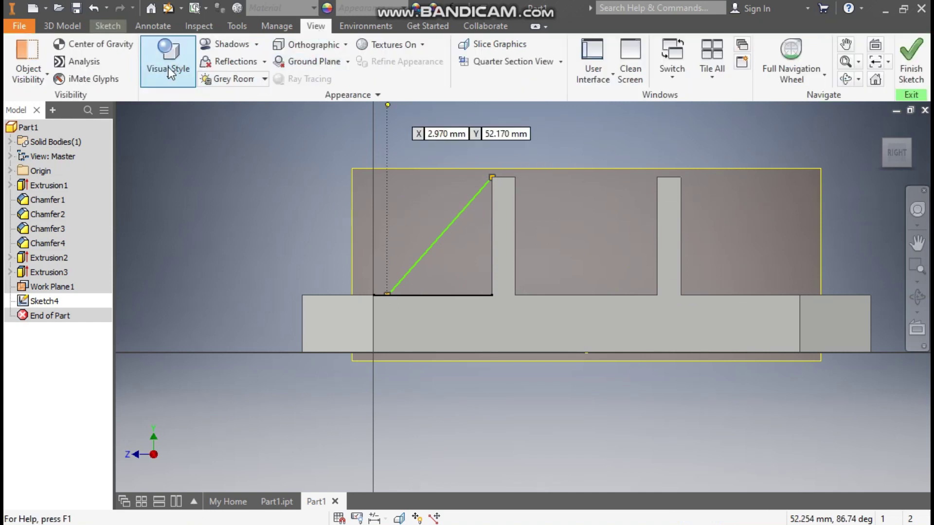
left_click(168, 69)
left_click(200, 217)
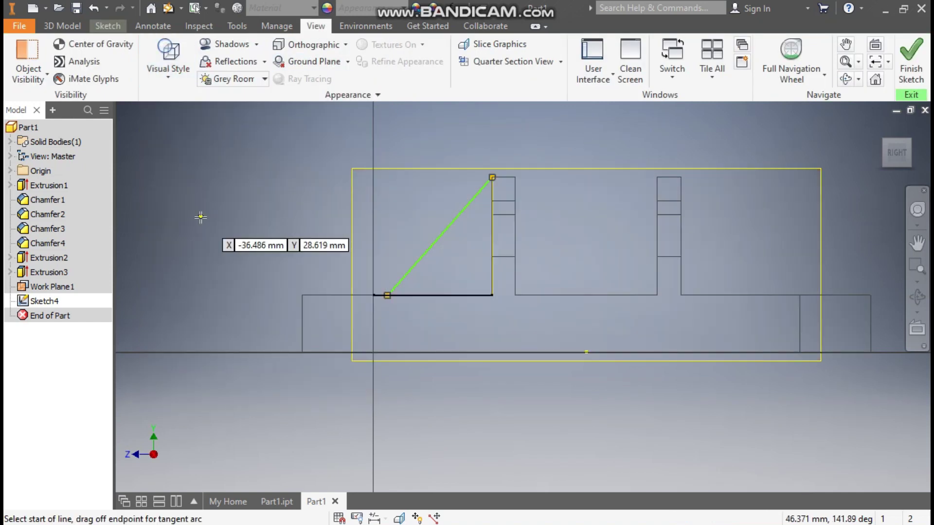
Dimension the diagonal line's horizontal span and set it to 25 mm.
left_click(113, 26)
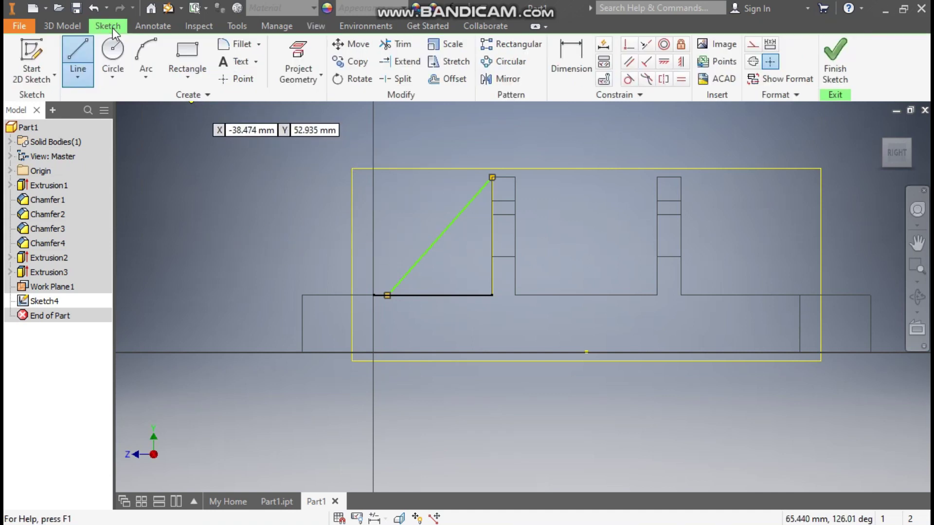
left_click(573, 54)
left_click(465, 208)
left_click(441, 126)
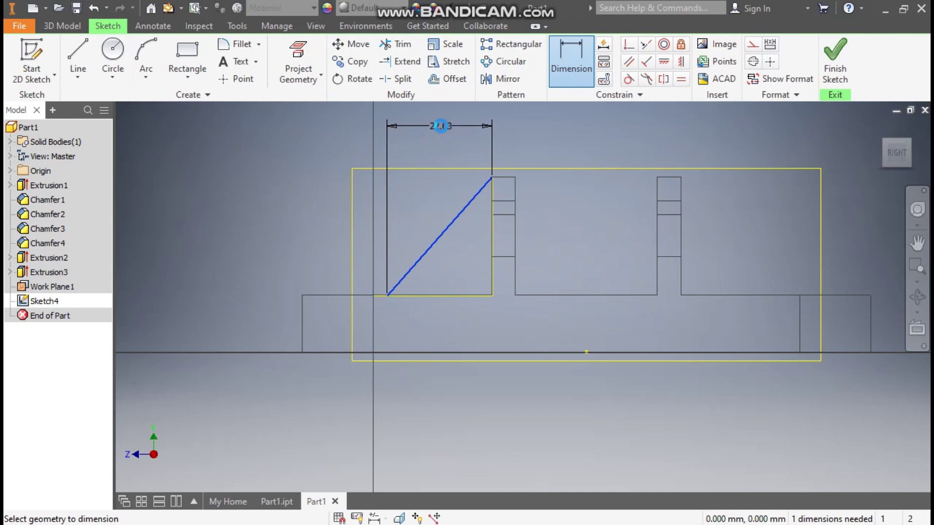
type("25")
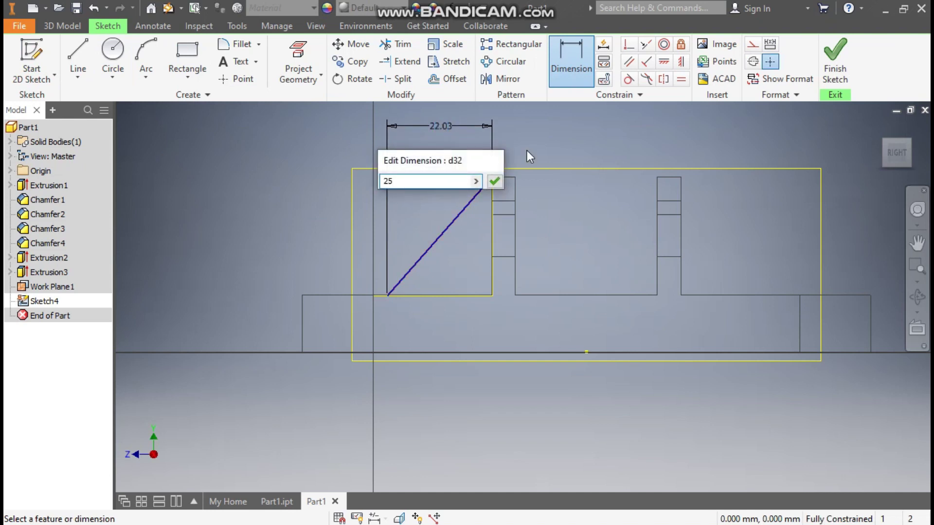
key("Return")
left_click(467, 199)
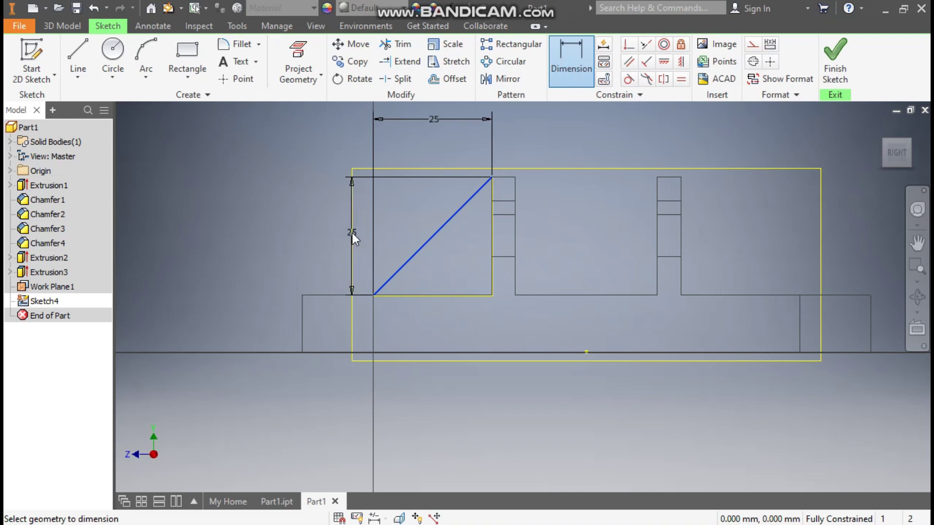
left_click(352, 233)
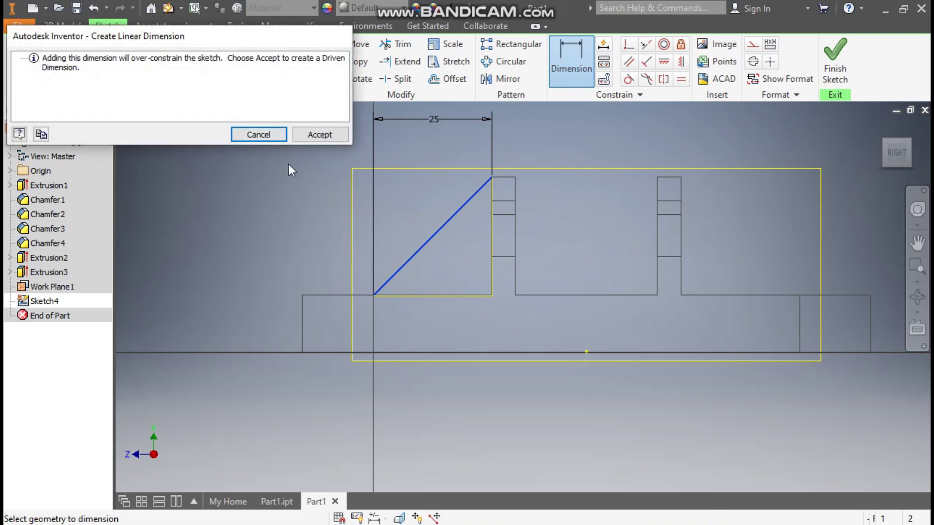
left_click(267, 135)
Convert the projected wall and base edges in the diagonal line's sketch to construction geometry, and finish the sketch.
left_click(835, 58)
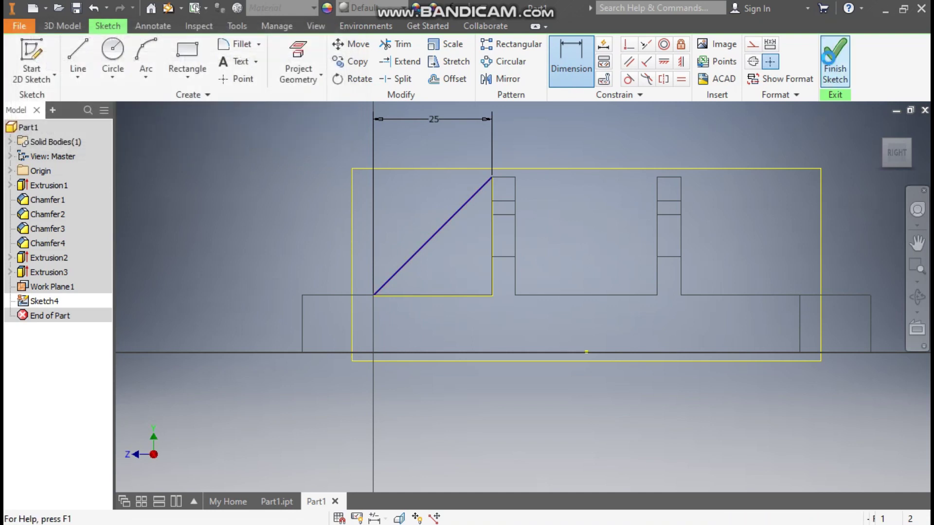
scroll(579, 341, "up", 3)
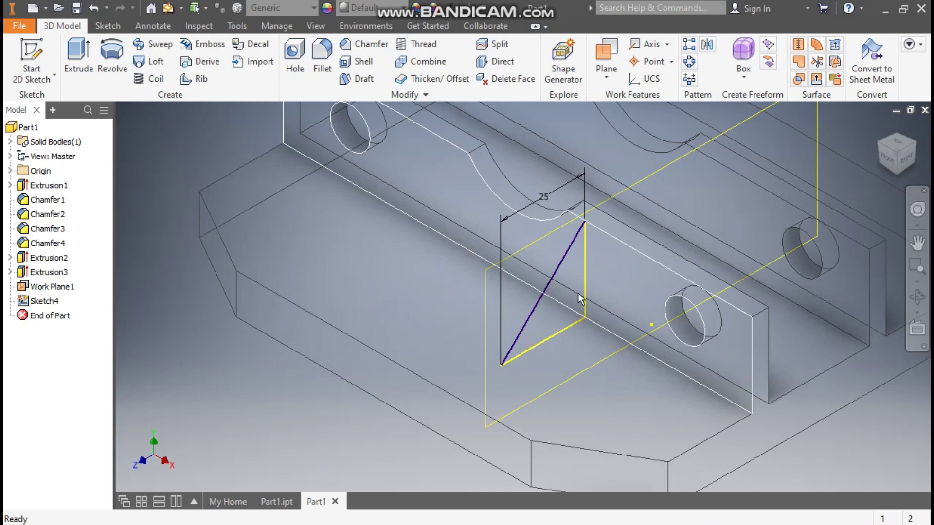
double_click(48, 304)
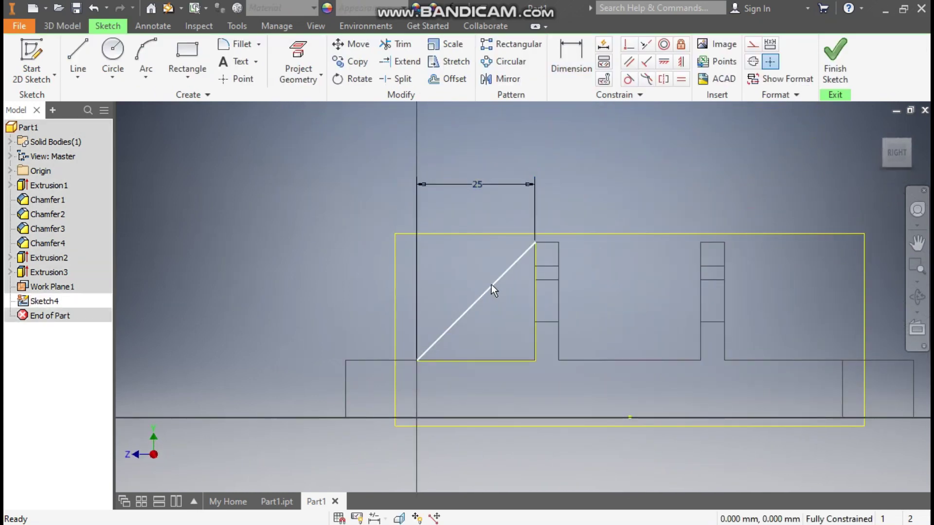
middle_click_drag(524, 277, 558, 292, "shift")
left_click(536, 291)
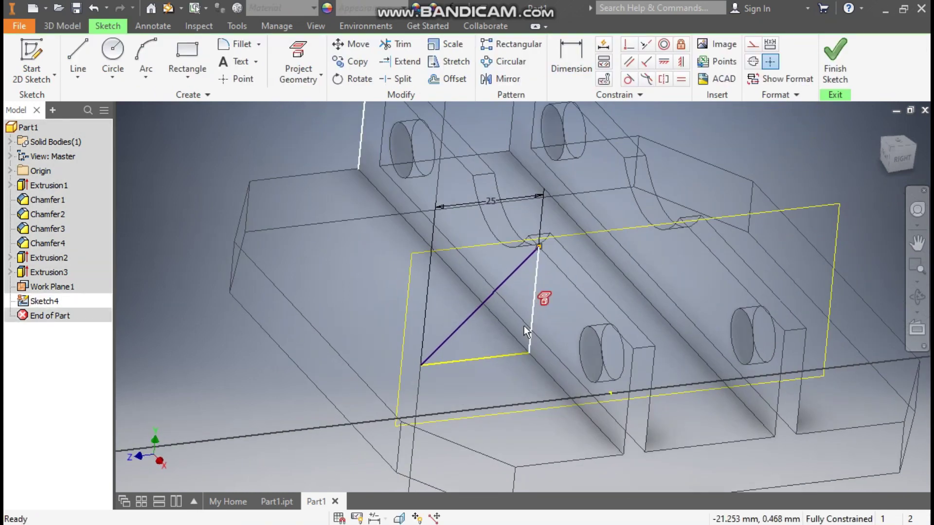
left_click(498, 357, "ctrl")
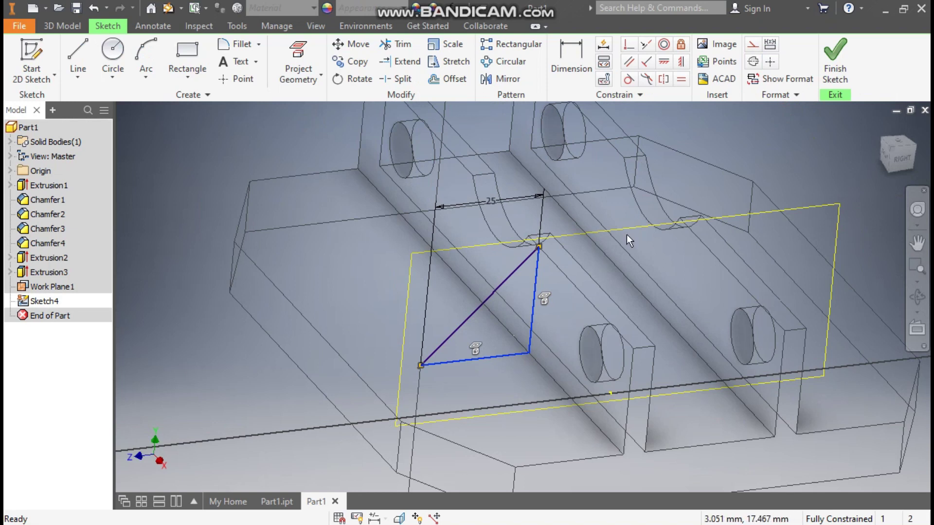
left_click(753, 47)
left_click(840, 68)
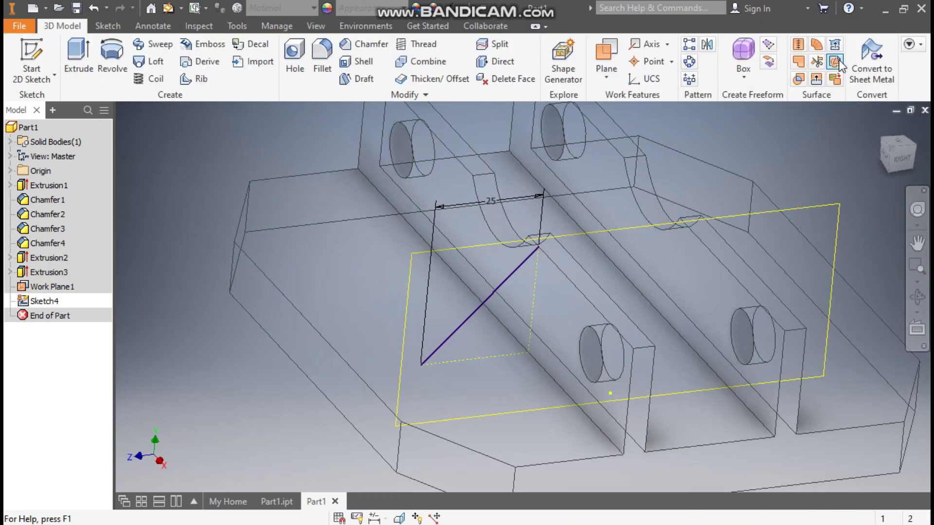
Create a 10 mm thick rib from the diagonal line, parallel to the sketch plane, and set the visual style to Shaded with Edges.
left_click(194, 77)
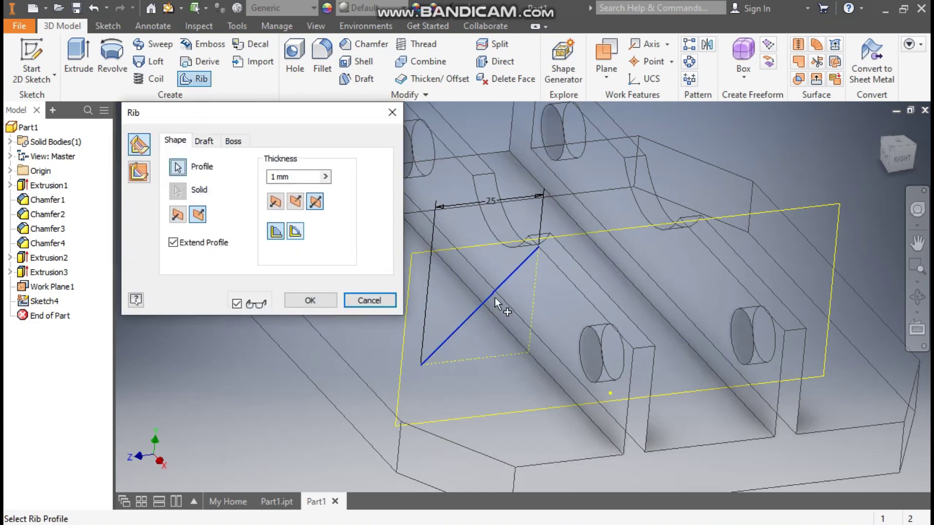
middle_click_drag(595, 300, 686, 299)
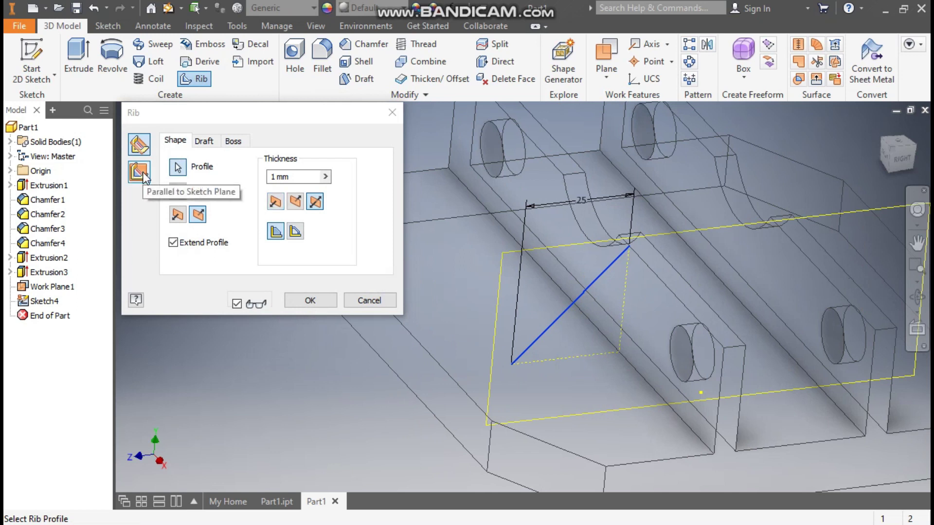
left_click(144, 175)
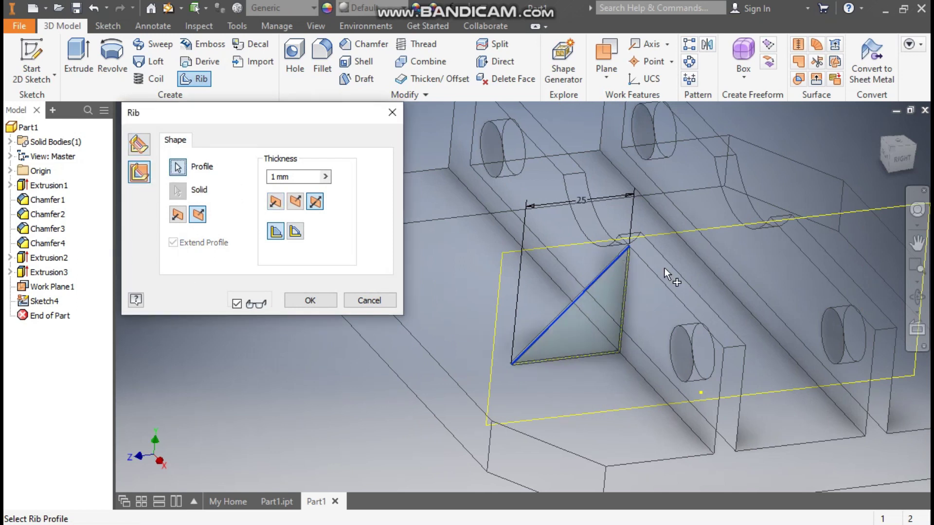
left_click(315, 26)
left_click(168, 58)
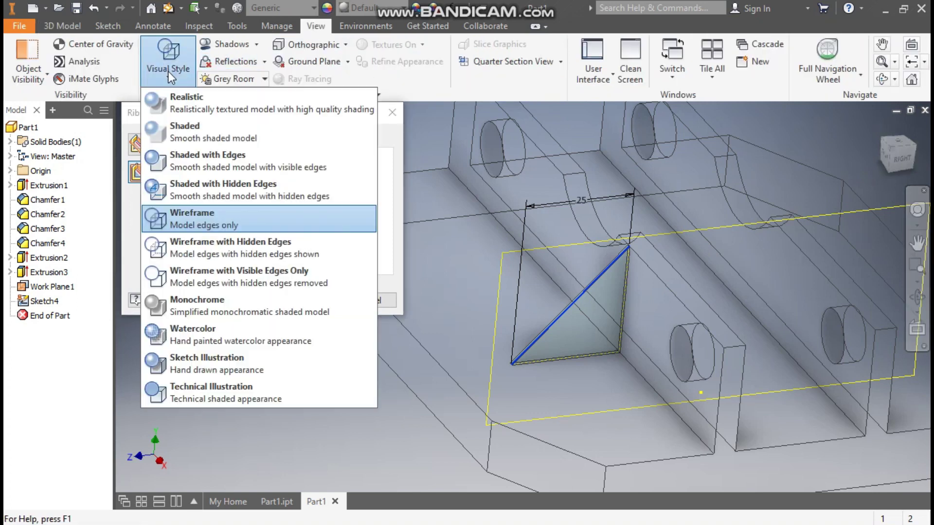
left_click(196, 155)
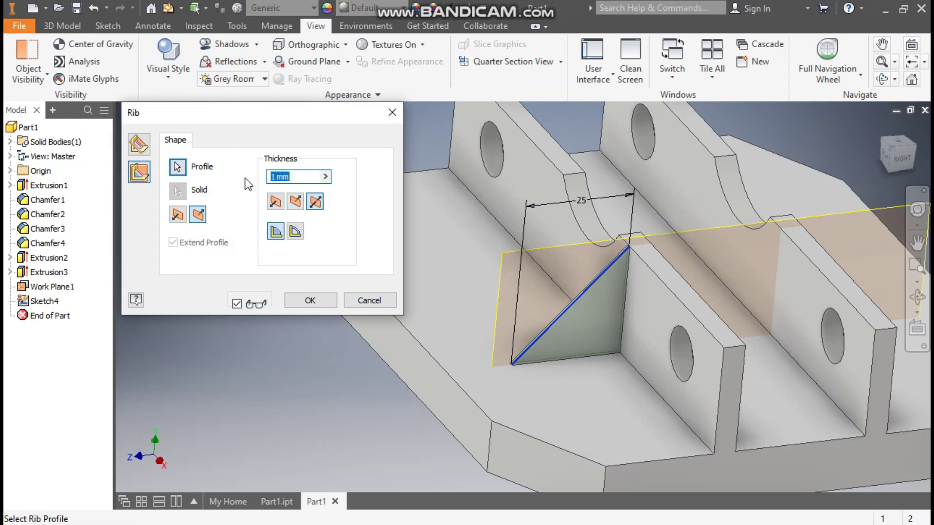
type("10")
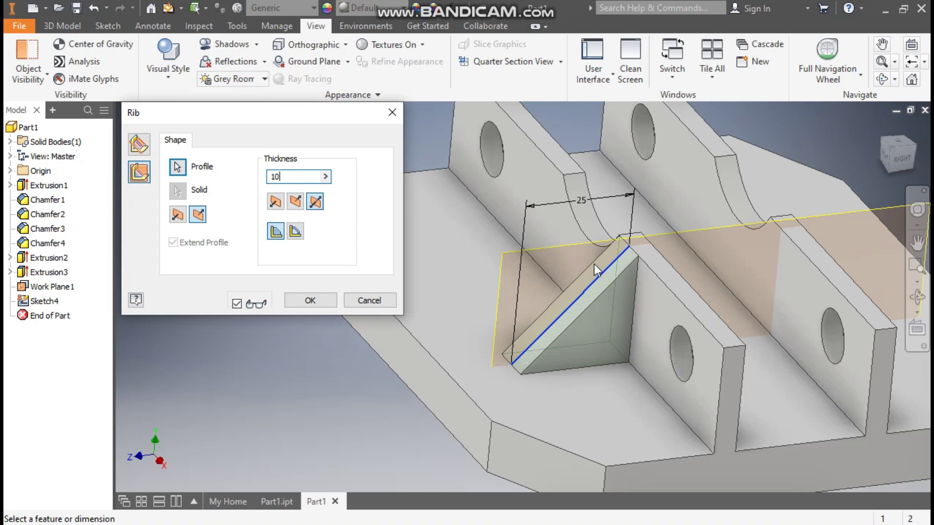
left_click(311, 300)
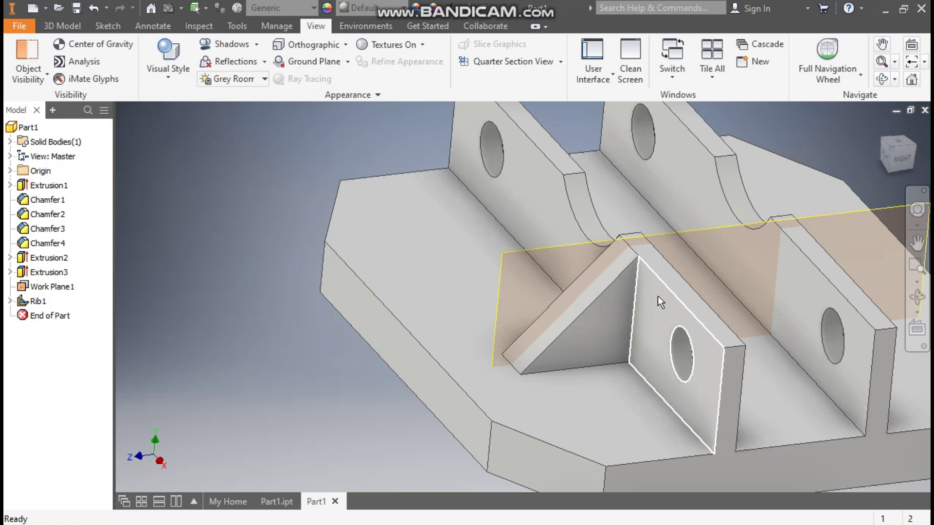
Sketch a closed triangle on the bracket's end face, joining the wall's outer top corner, the plate's chamfer corner and the wall's foot, and finish the sketch.
middle_click_drag(658, 295, 691, 299, "shift")
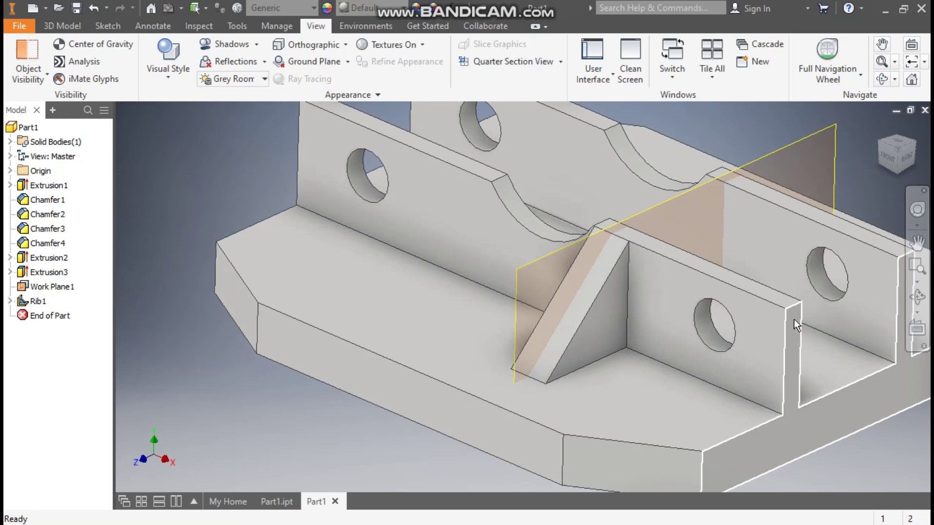
middle_click_drag(793, 359, 718, 212)
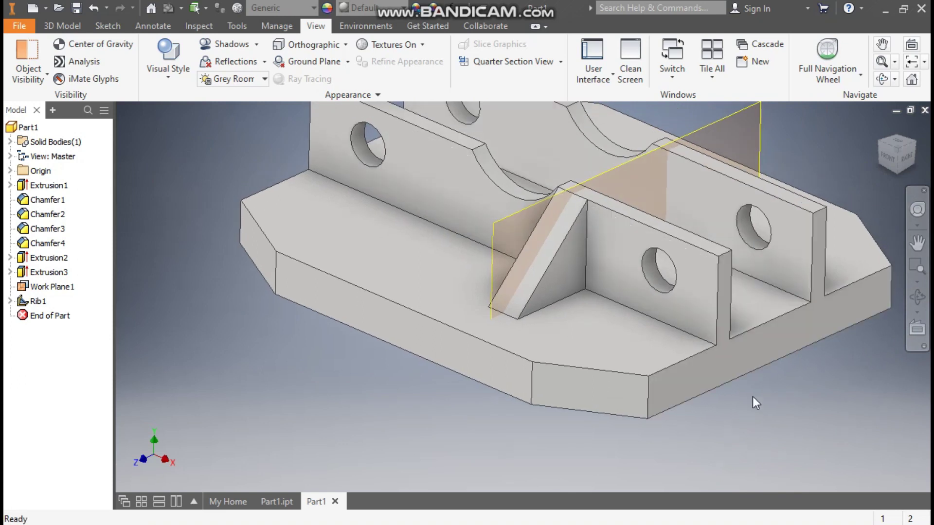
left_click(729, 363)
left_click(833, 358)
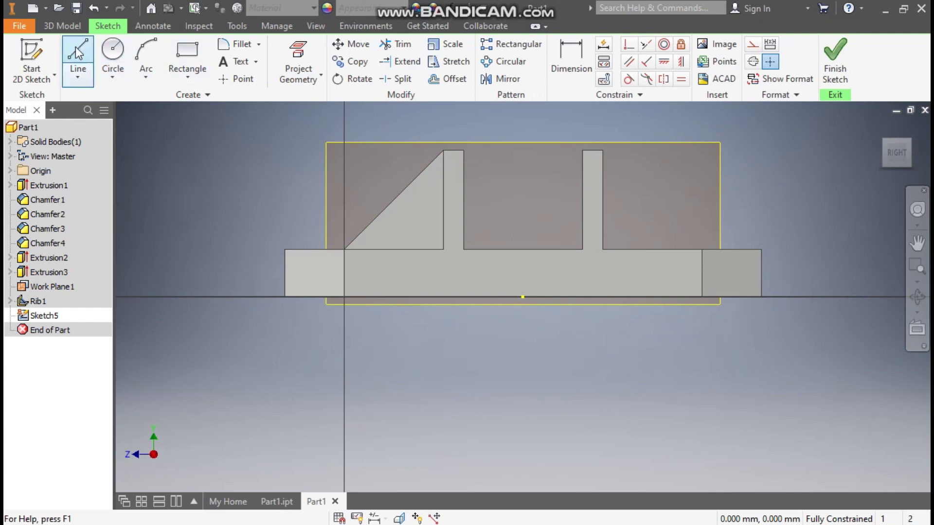
left_click(75, 50)
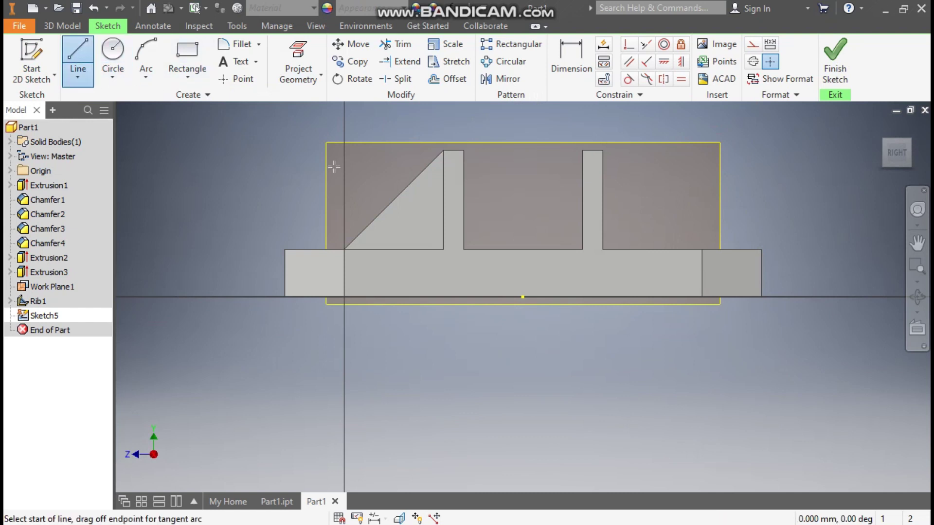
left_click(444, 151)
left_click(345, 249)
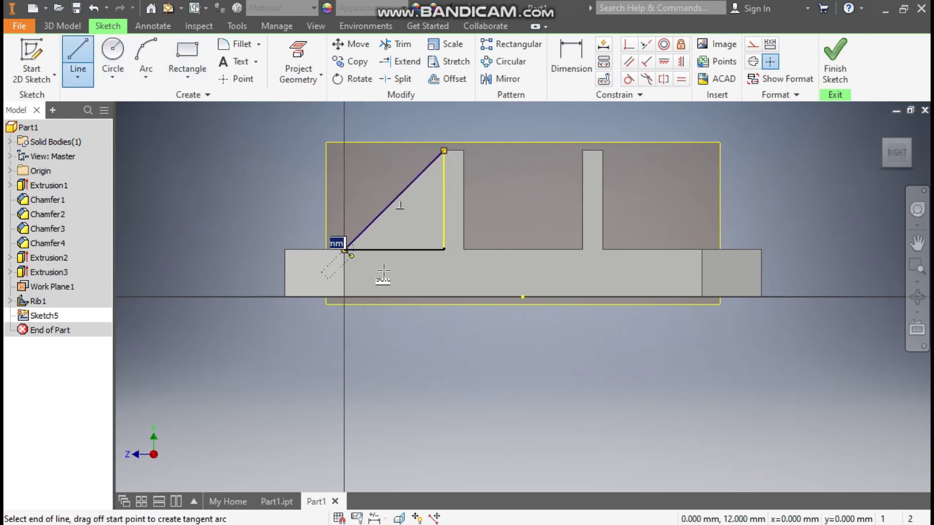
left_click(444, 249)
left_click(444, 151)
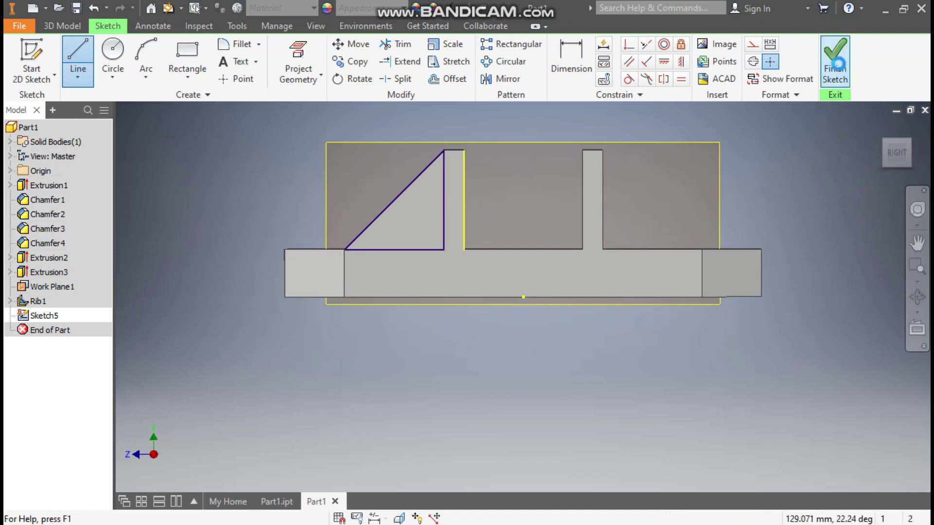
left_click(836, 63)
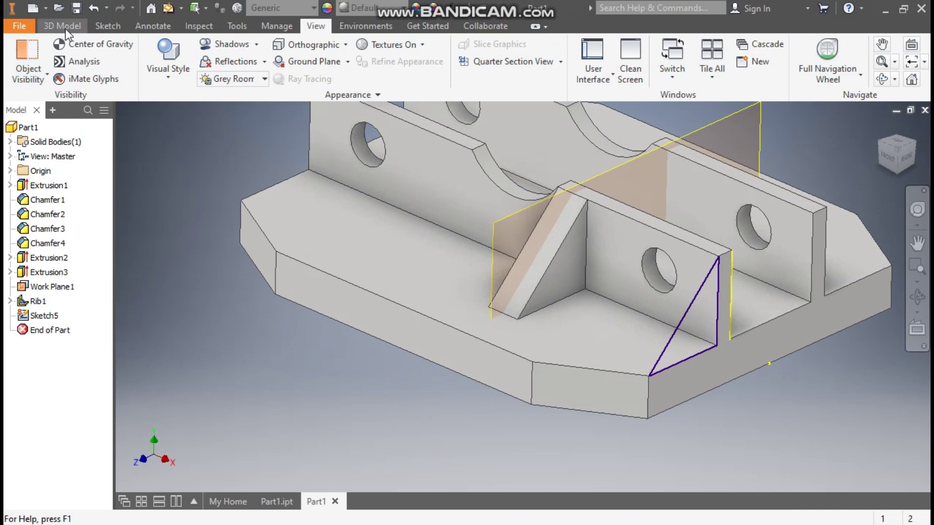
Extrude the triangular profile 5 mm inward along the wall, joining it to the bracket as an end rib.
left_click(64, 22)
left_click(79, 53)
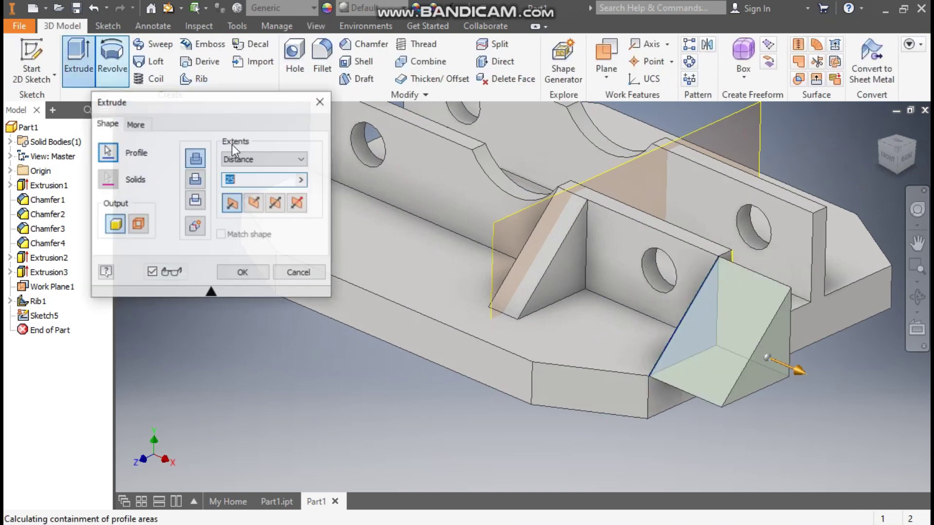
left_click(257, 202)
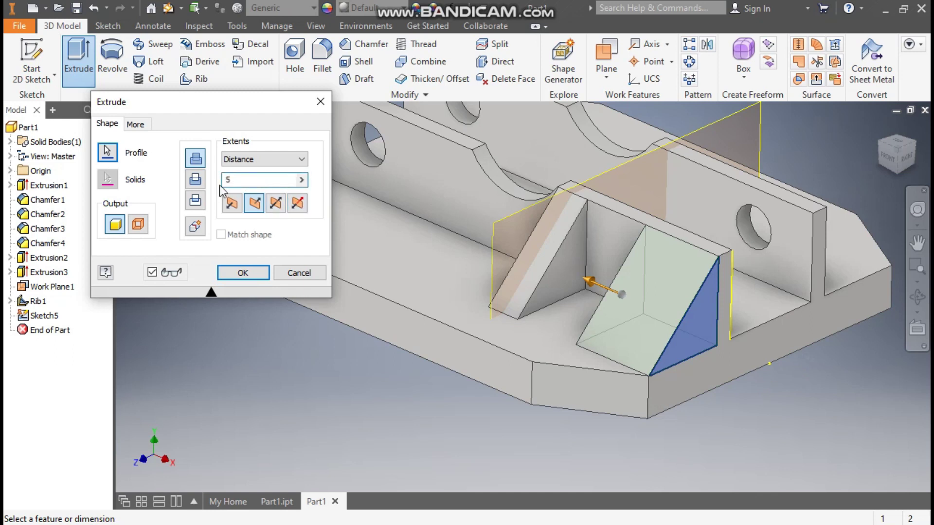
type("5")
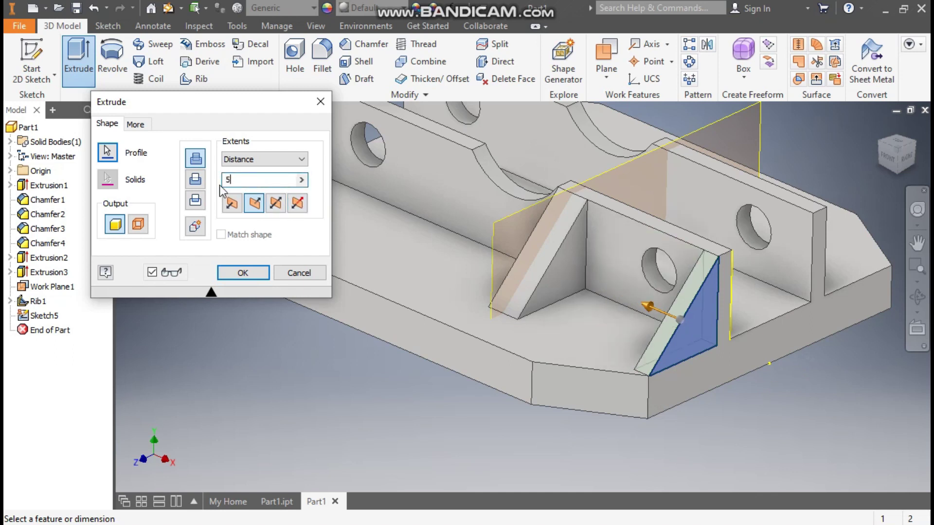
left_click(244, 273)
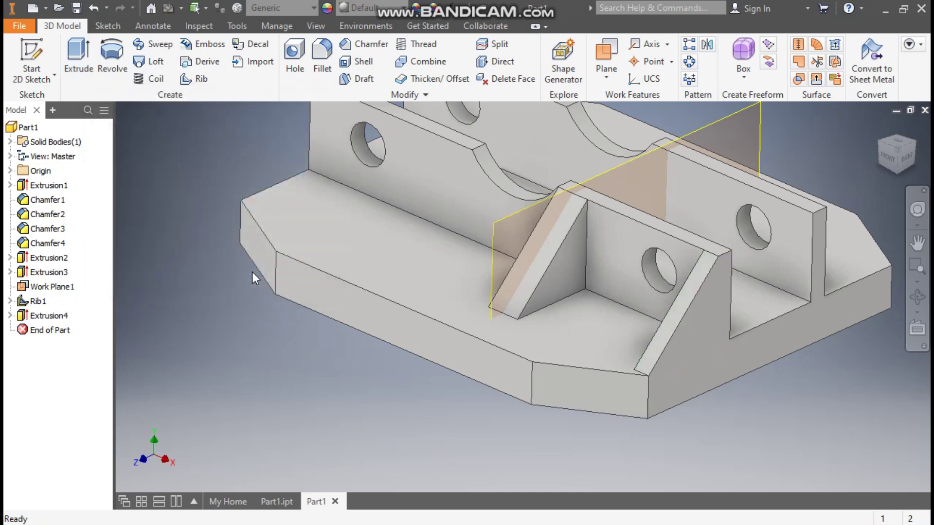
Hide the work plane that runs through the middle rib.
key("F2")
left_click_drag(221, 159, 268, 177)
scroll(263, 155, "down", 2)
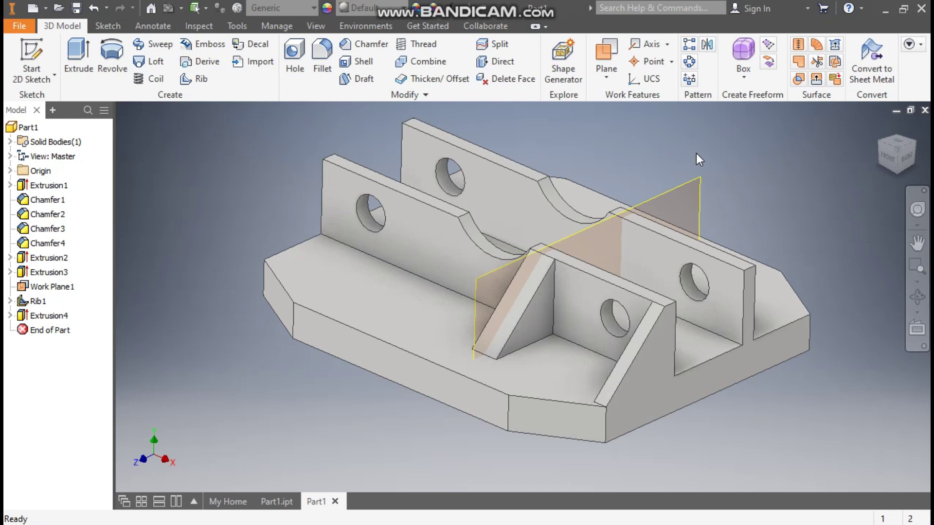
left_click(689, 186)
right_click(690, 186)
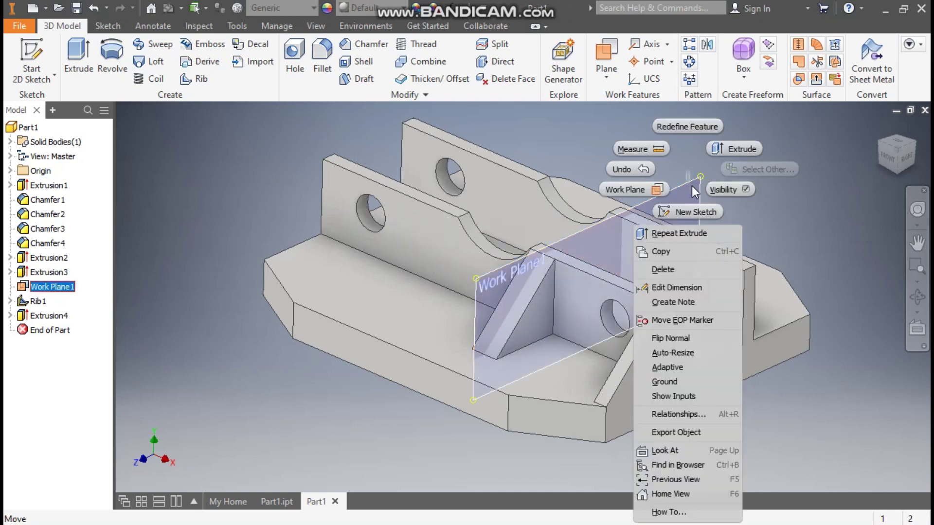
left_click(717, 185)
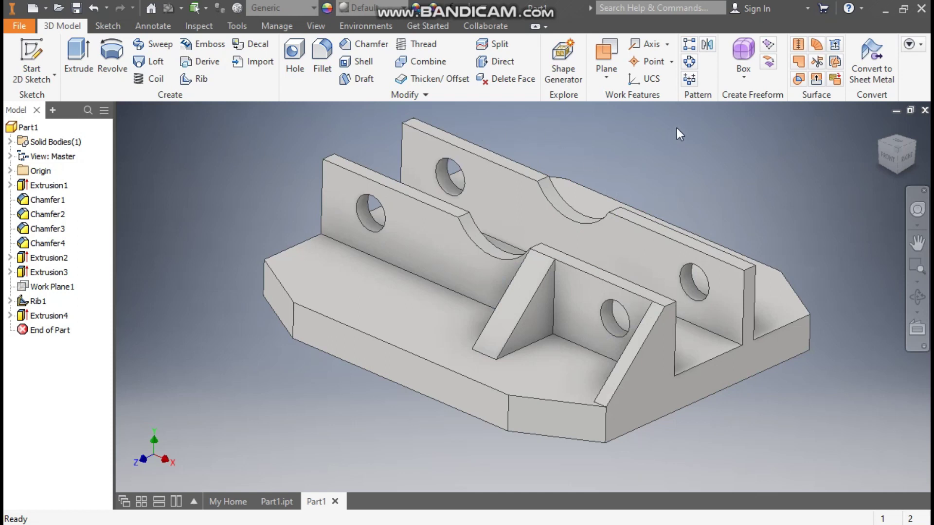
Mirror the middle rib and the 5 mm end rib about the YZ plane.
left_click(707, 47)
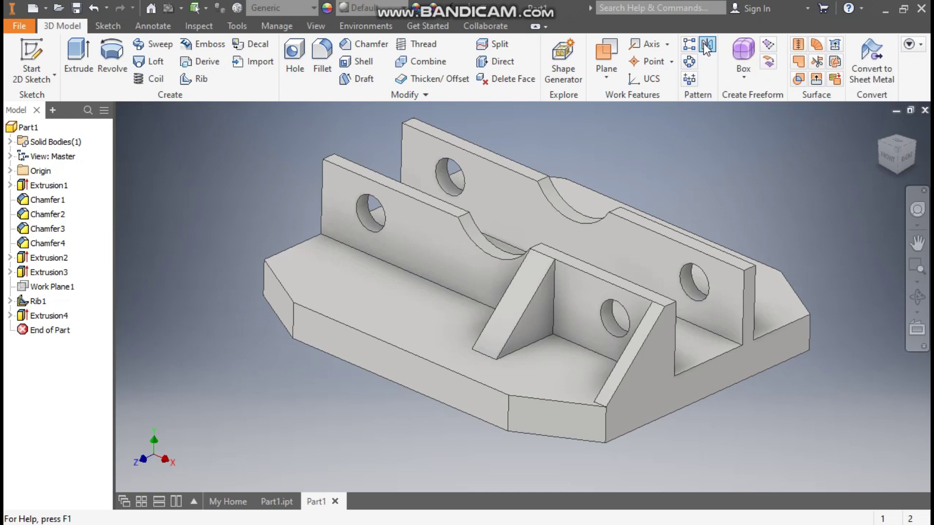
left_click(53, 317)
left_click(41, 302)
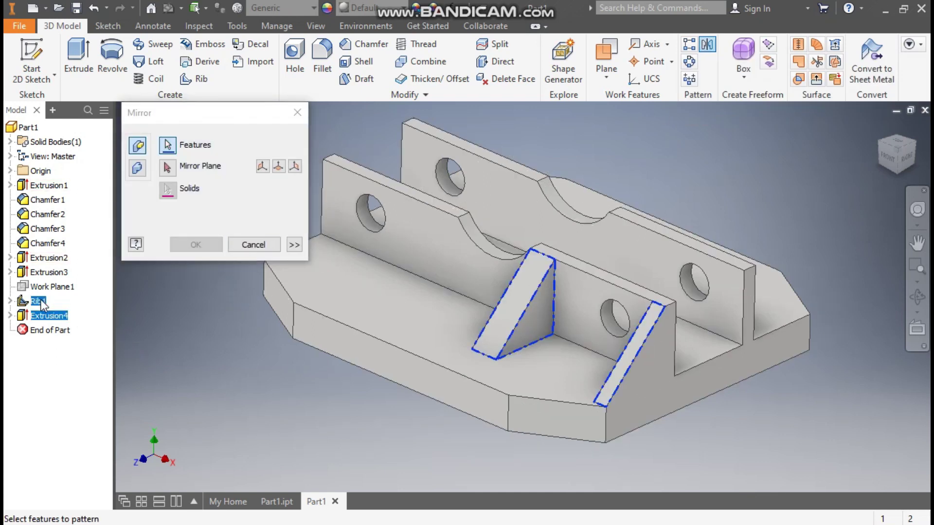
left_click(166, 168)
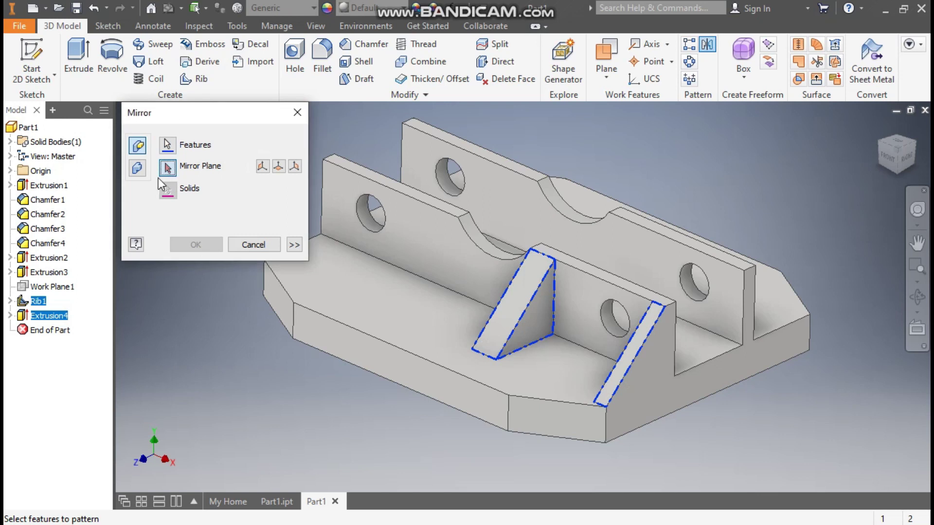
left_click(10, 170)
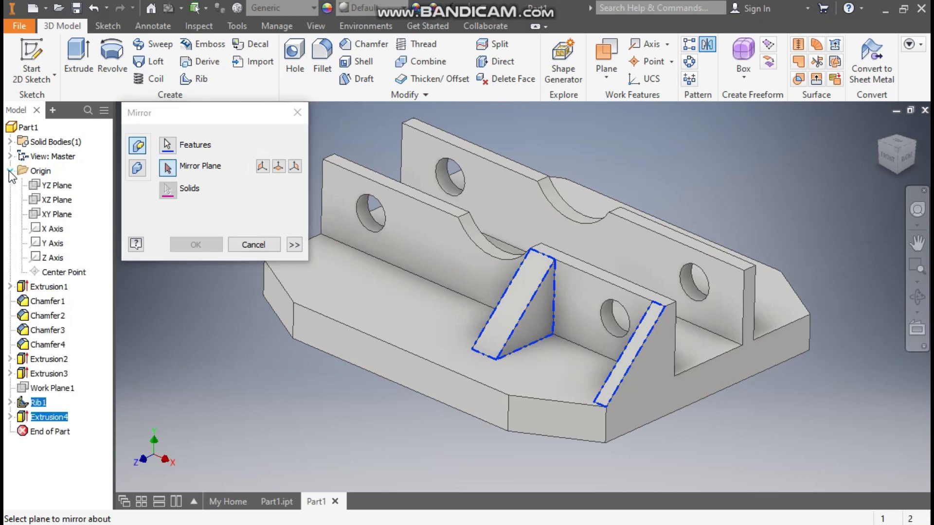
left_click(58, 187)
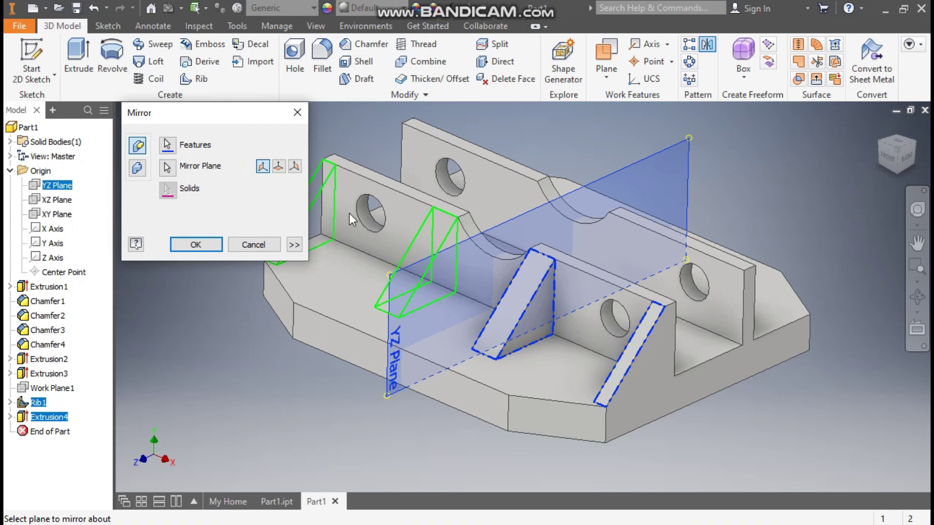
left_click(196, 245)
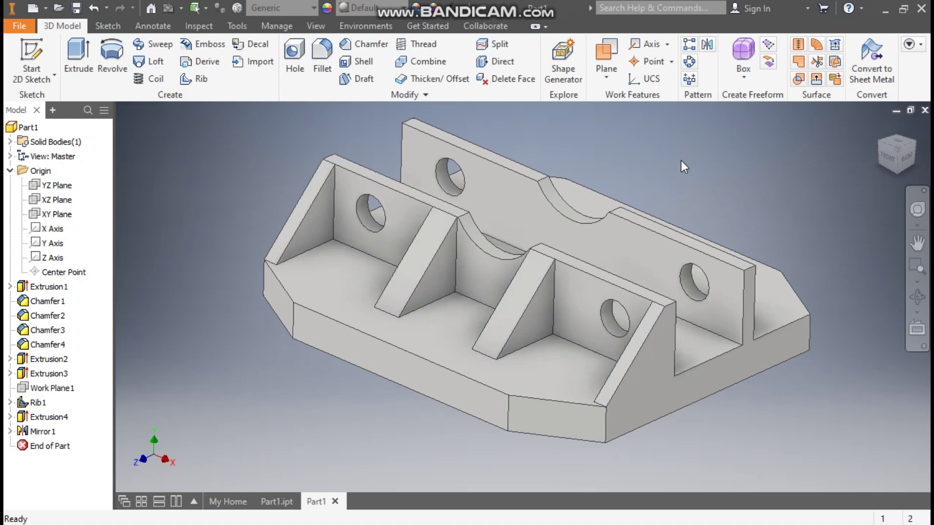
Mirror all four ribs about the XY plane onto the outer side of the opposite wall.
left_click(708, 45)
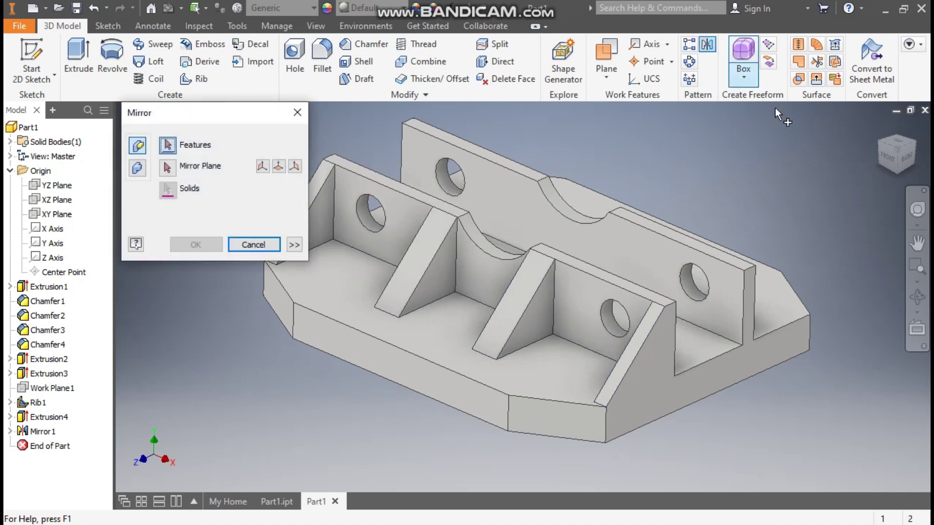
left_click(406, 269)
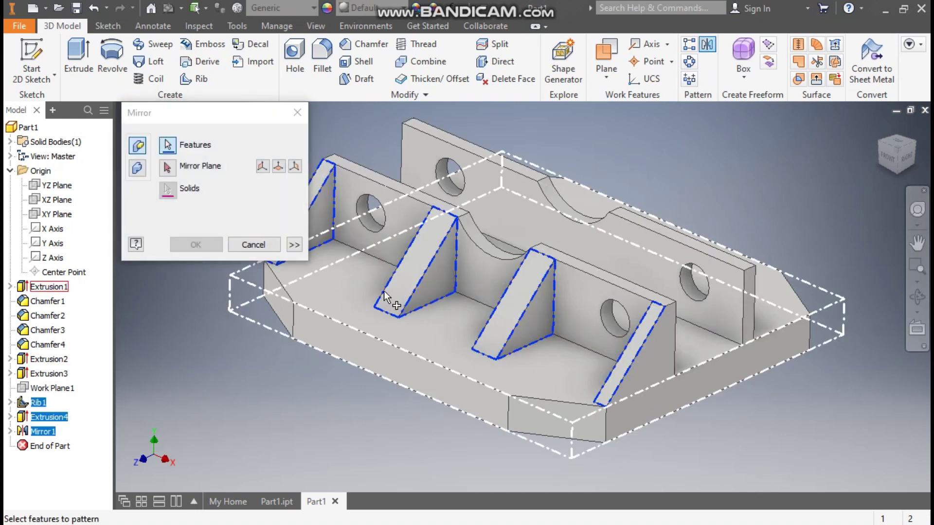
left_click(911, 151)
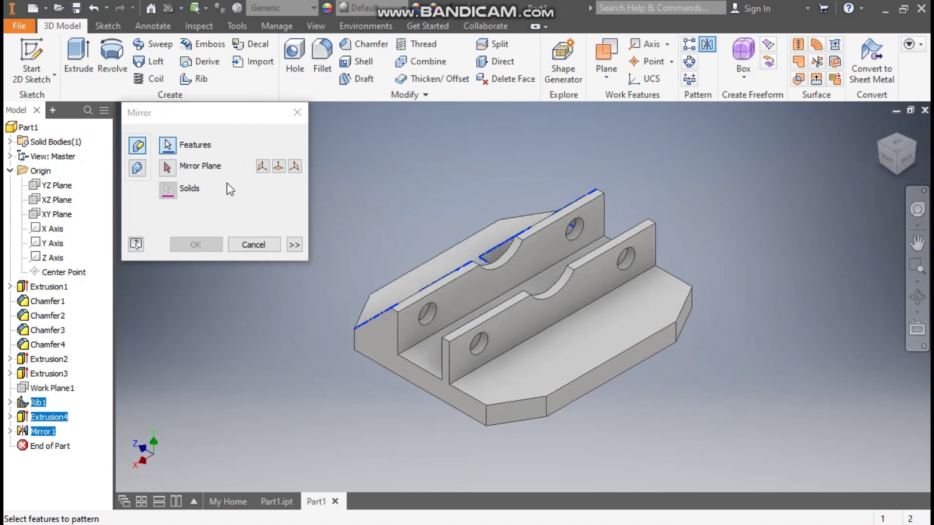
left_click(167, 169)
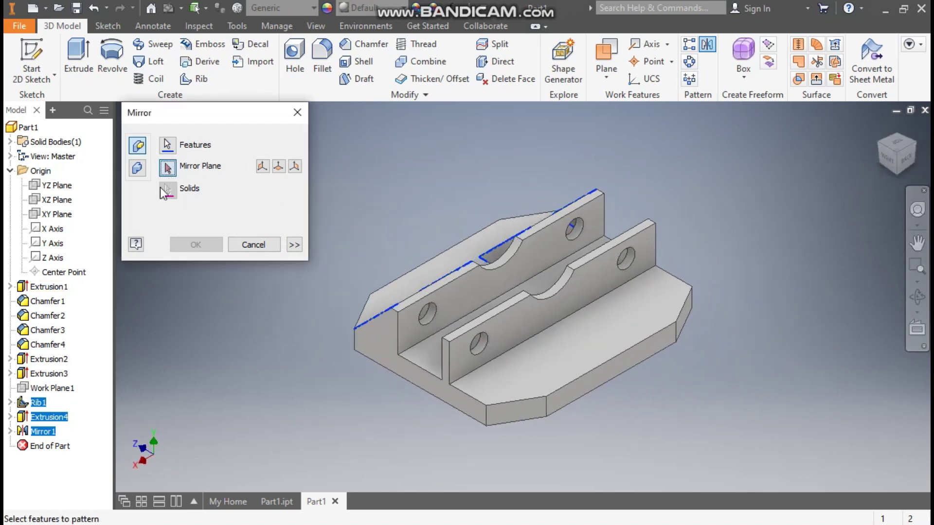
left_click(67, 220)
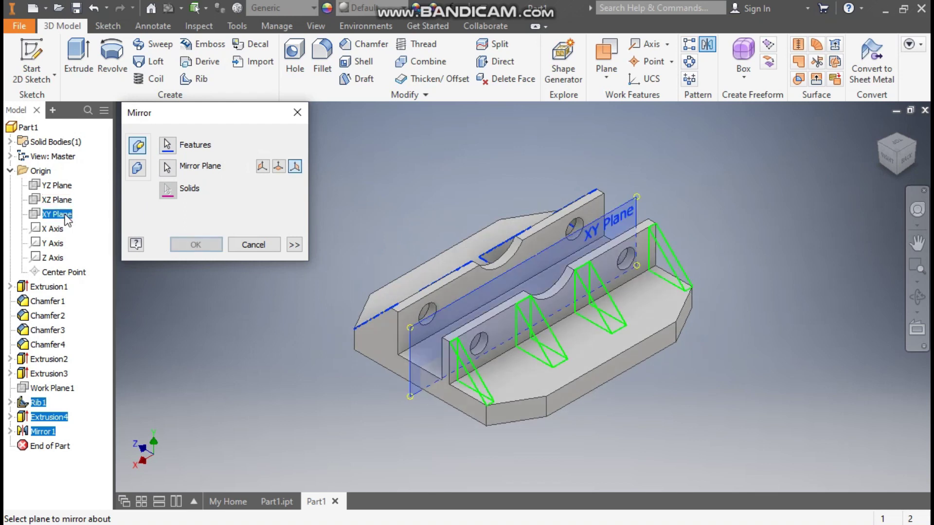
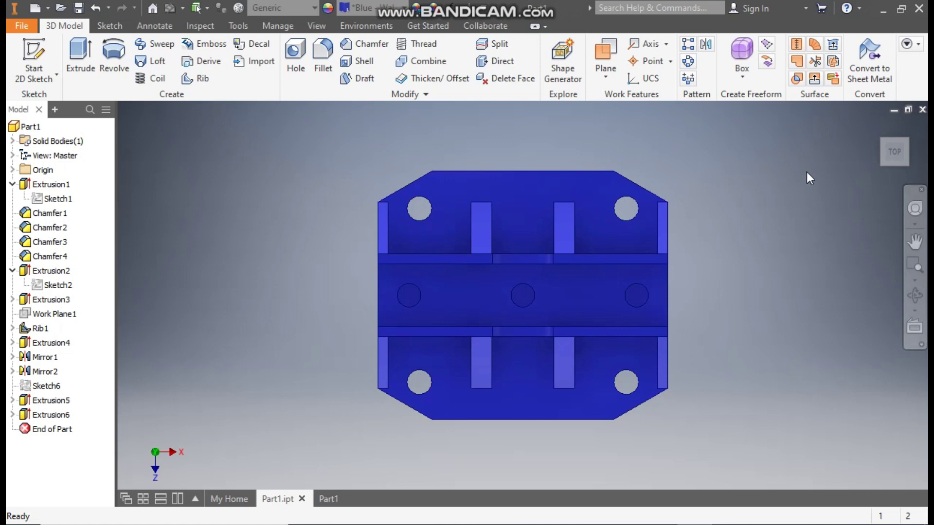
Switch from the reference Part1.ipt to Part1 and sketch a construction rectangle centred on the origin on the plate's upper face, with corners near the plate's chamfers.
left_click(878, 128)
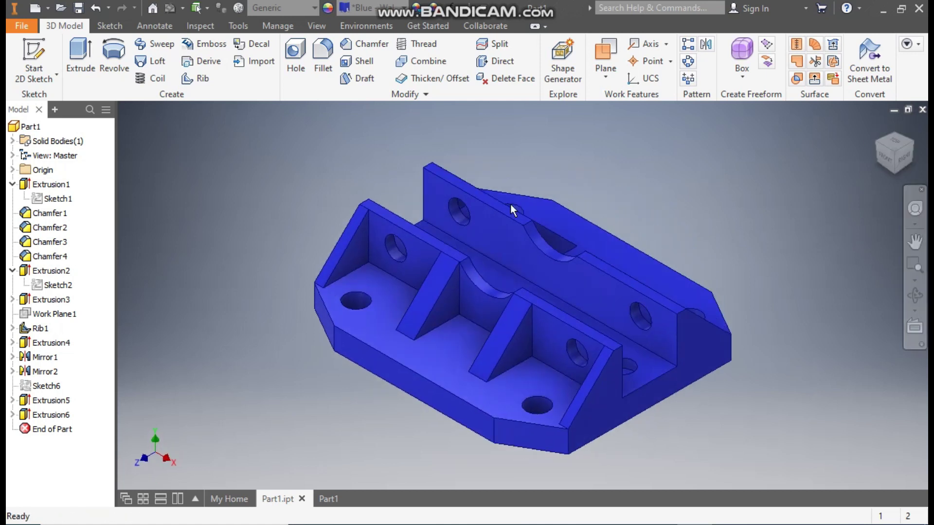
left_click(331, 501)
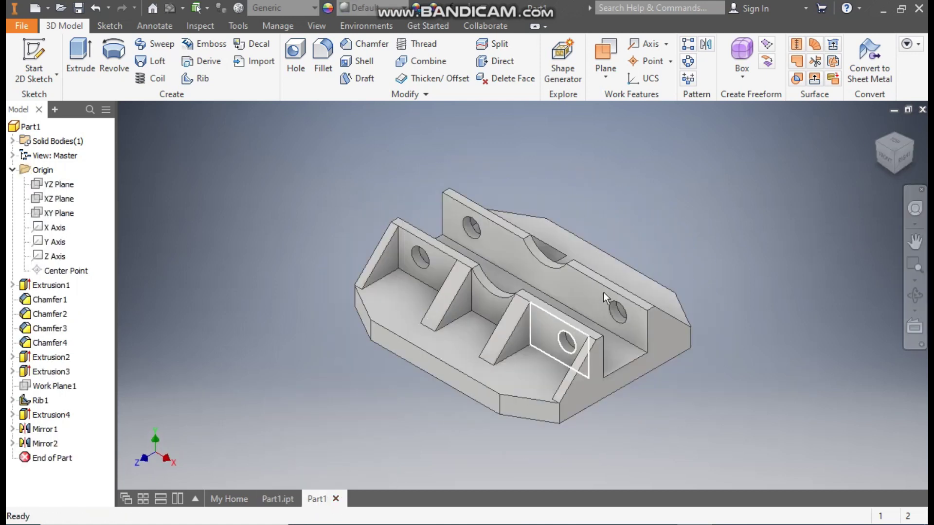
left_click(391, 303)
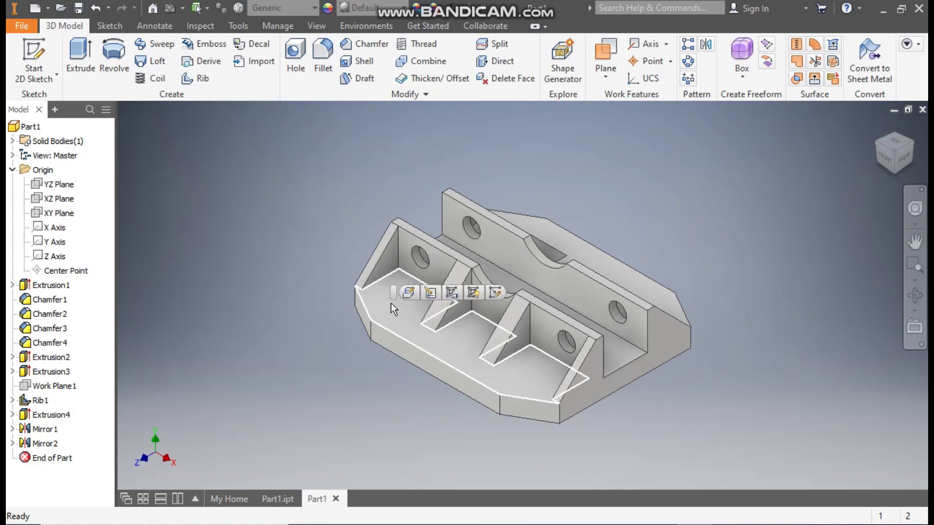
left_click(496, 292)
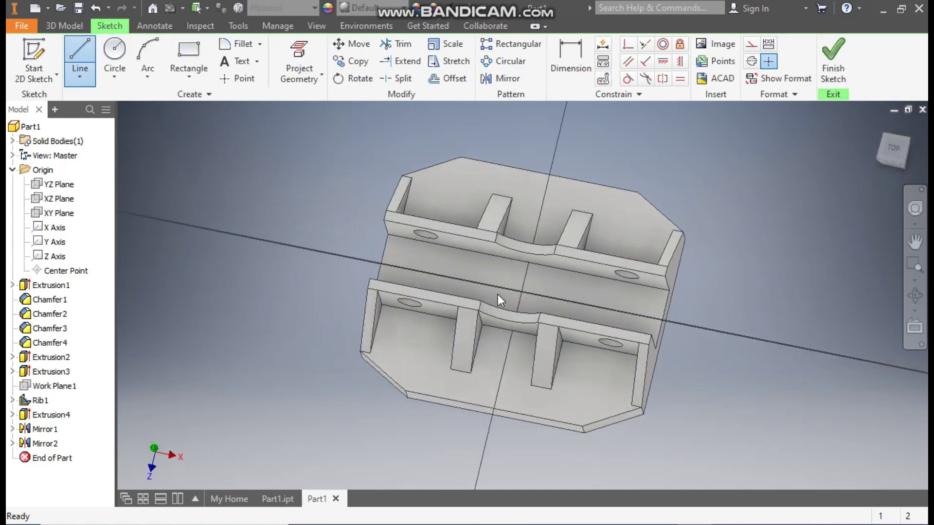
left_click(193, 74)
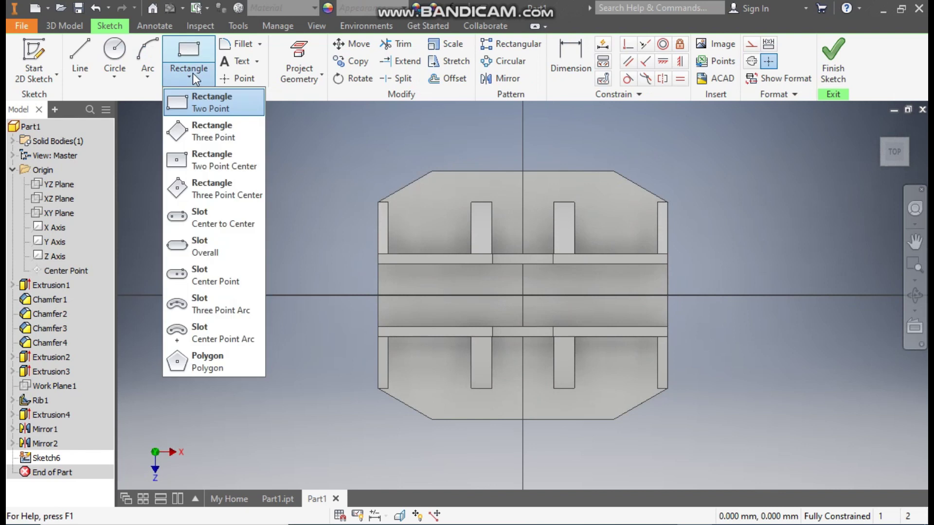
left_click(219, 160)
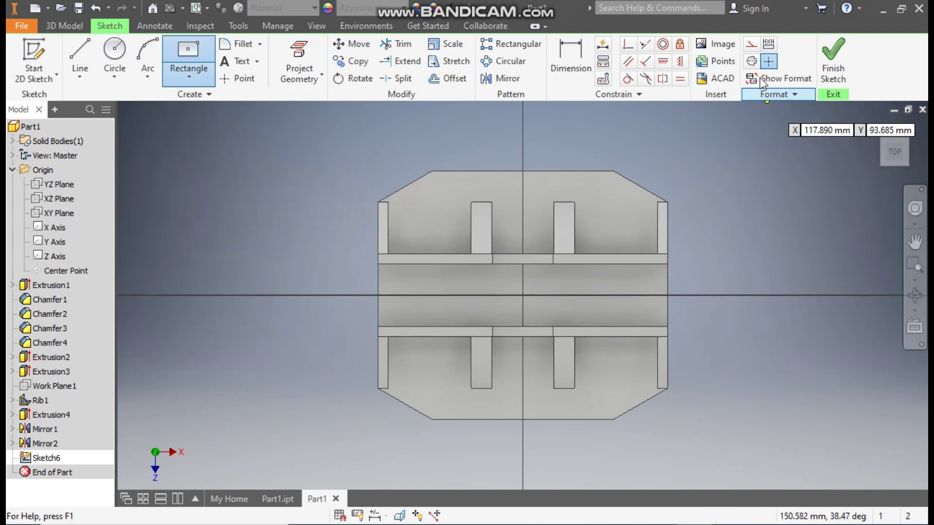
left_click(752, 49)
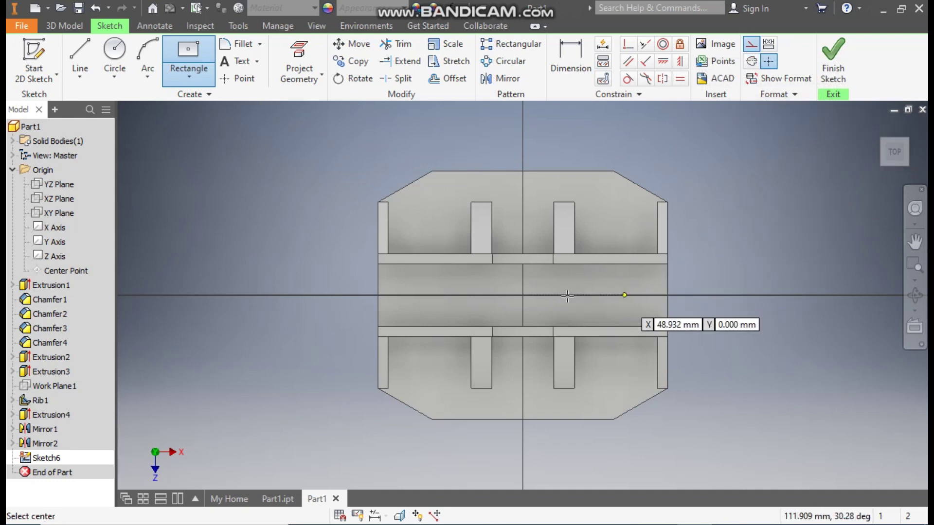
left_click(523, 296)
left_click(639, 198)
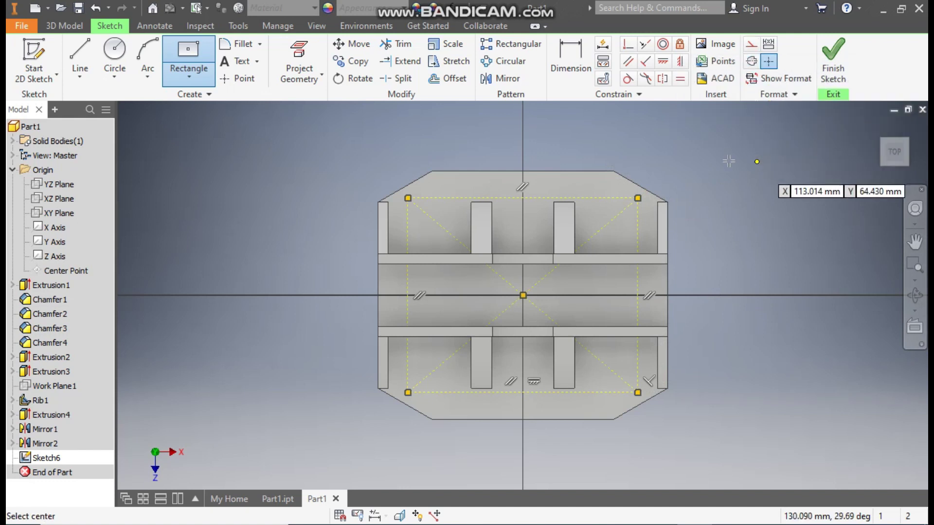
Dimension the construction rectangle 20 mm in from the plate's end edge and set its depth across the walls to 84 mm.
left_click(568, 53)
left_click(669, 228)
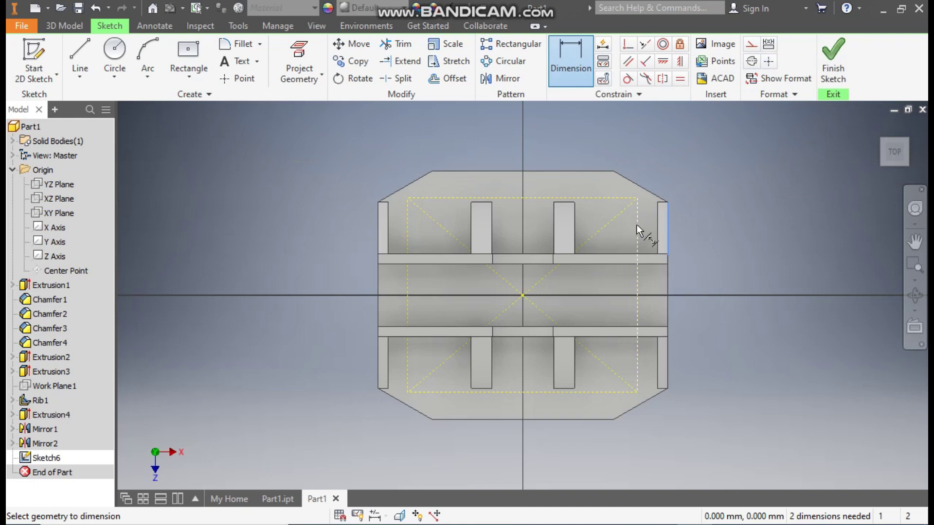
left_click(639, 226)
left_click(657, 135)
type("20")
key("Return")
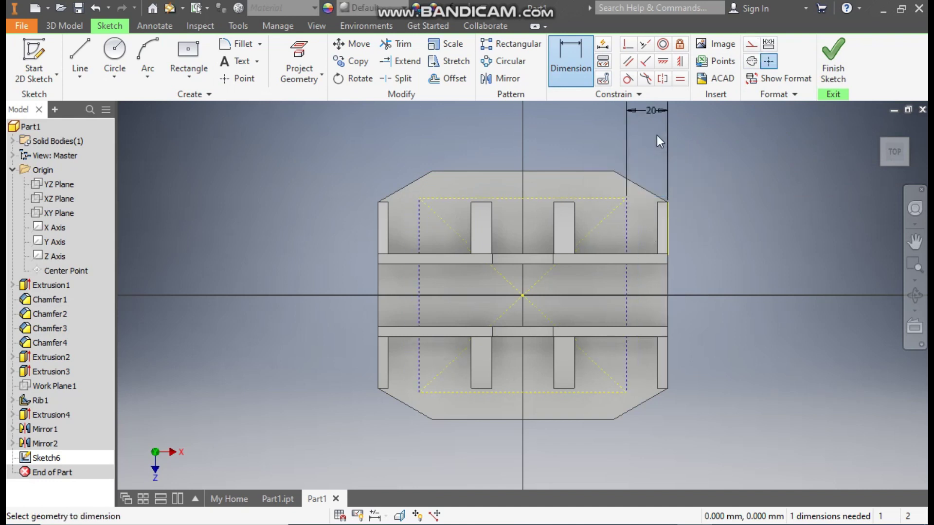
left_click(627, 233)
left_click(728, 257)
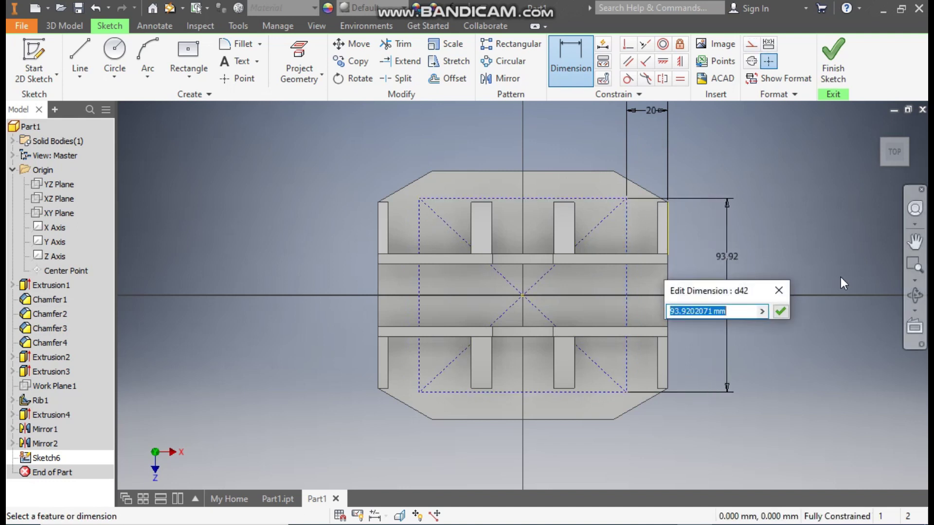
type("84")
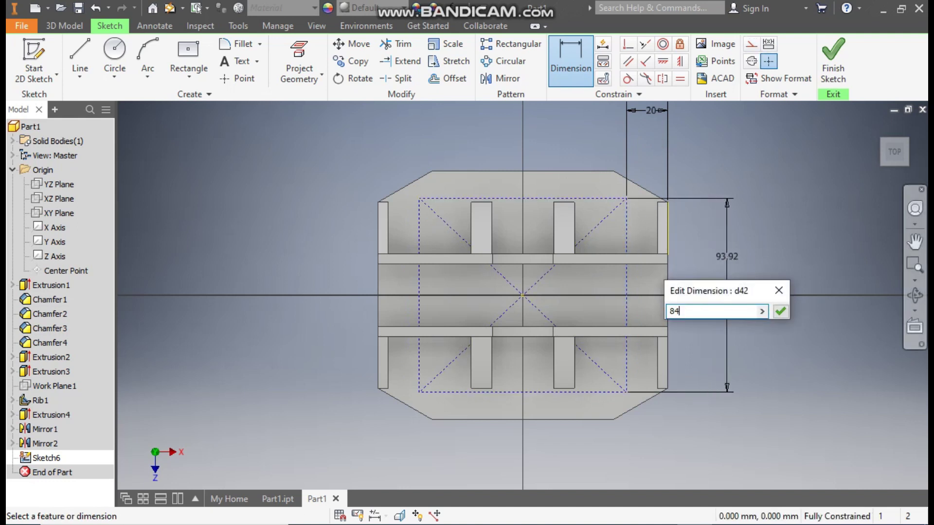
key("Return")
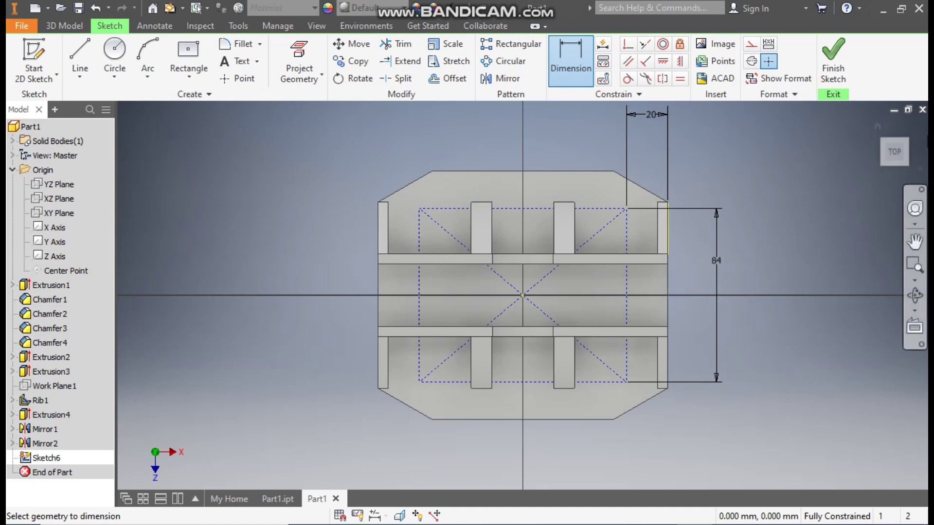
Sketch a 12 mm diameter circle centred on each of the construction rectangle's four corners.
left_click(115, 49)
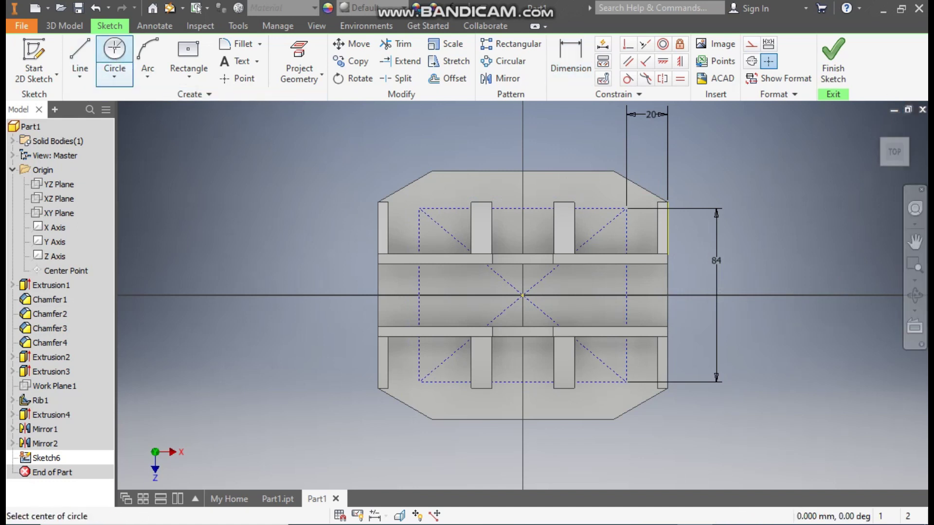
left_click(419, 209)
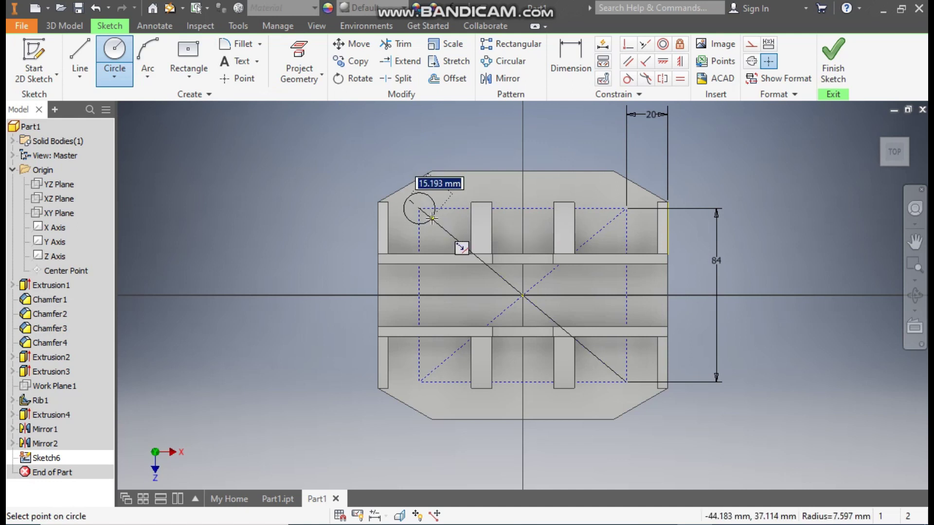
type("12")
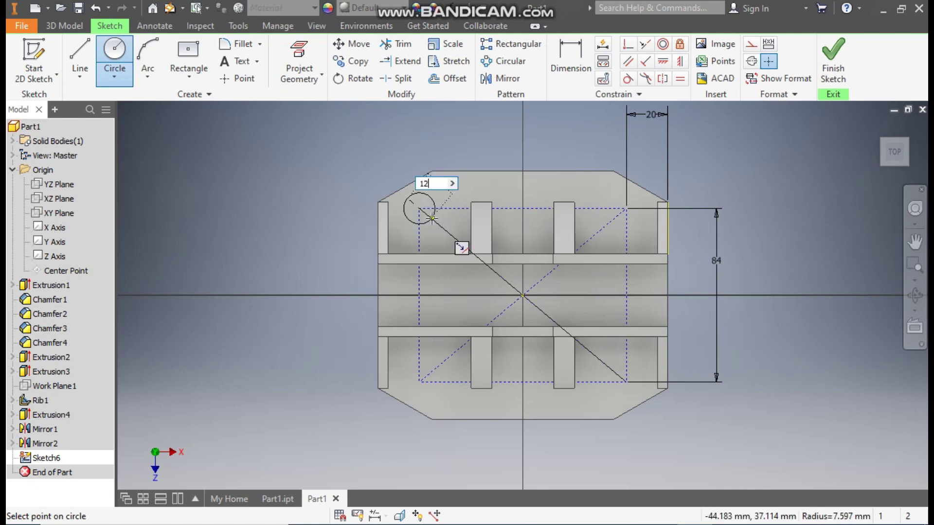
key("Return")
left_click(626, 209)
type("6")
key("Return")
left_click(627, 382)
type("12")
key("Return")
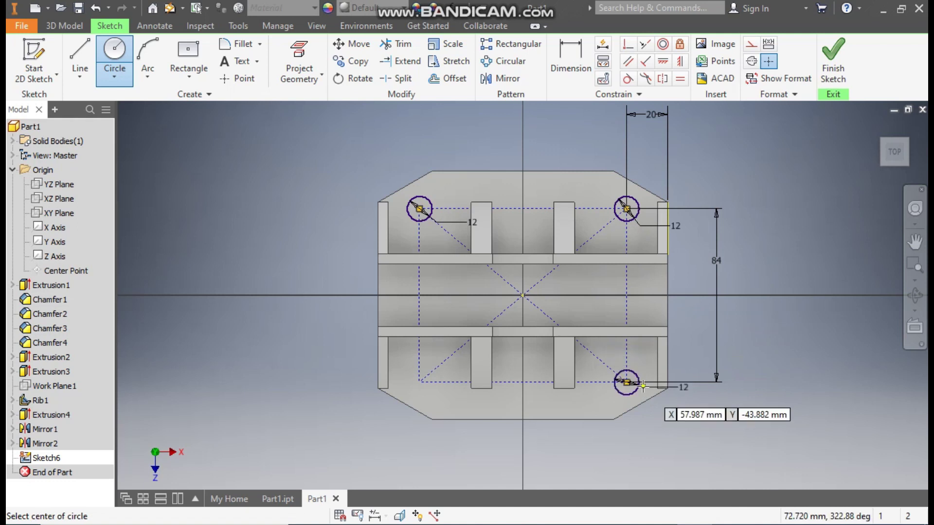
left_click(419, 383)
type("12")
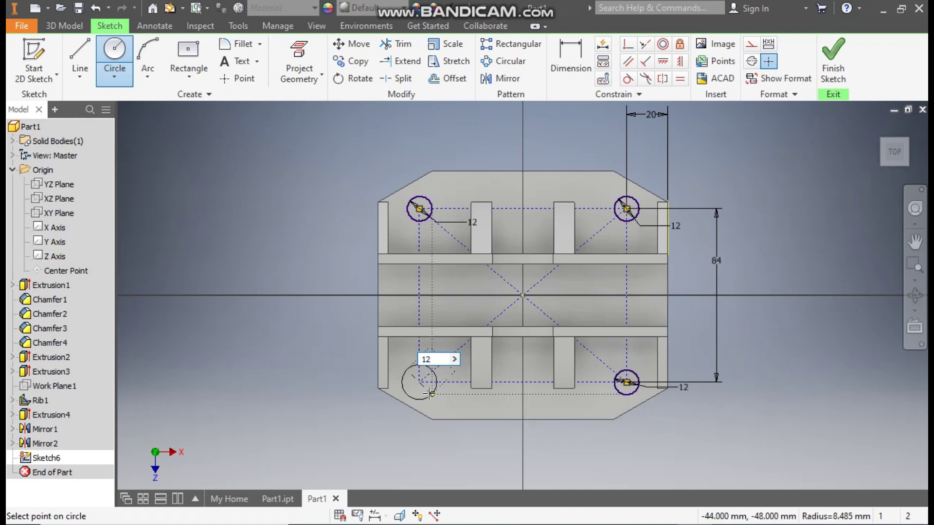
key("Return")
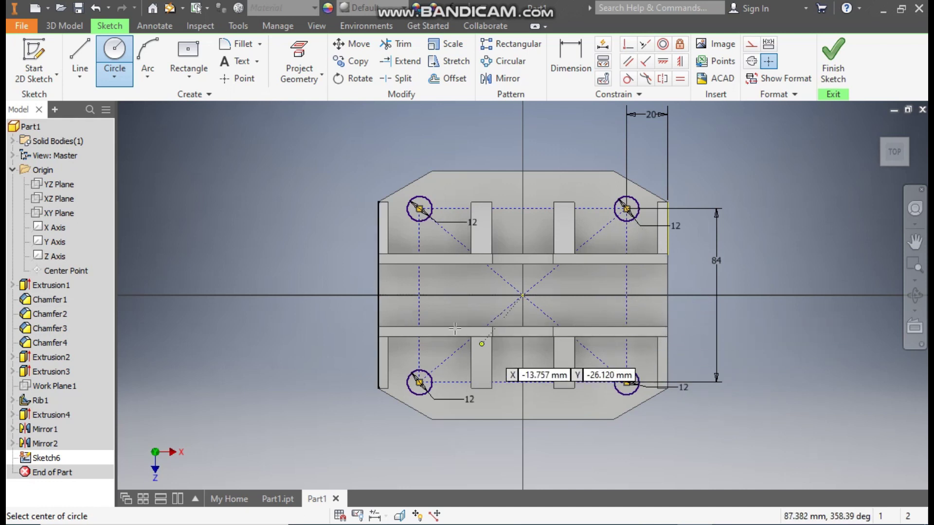
Sketch three 11.5 mm diameter circles along the channel's centre line, one at the origin and one near each end.
left_click(408, 296)
type("11.5")
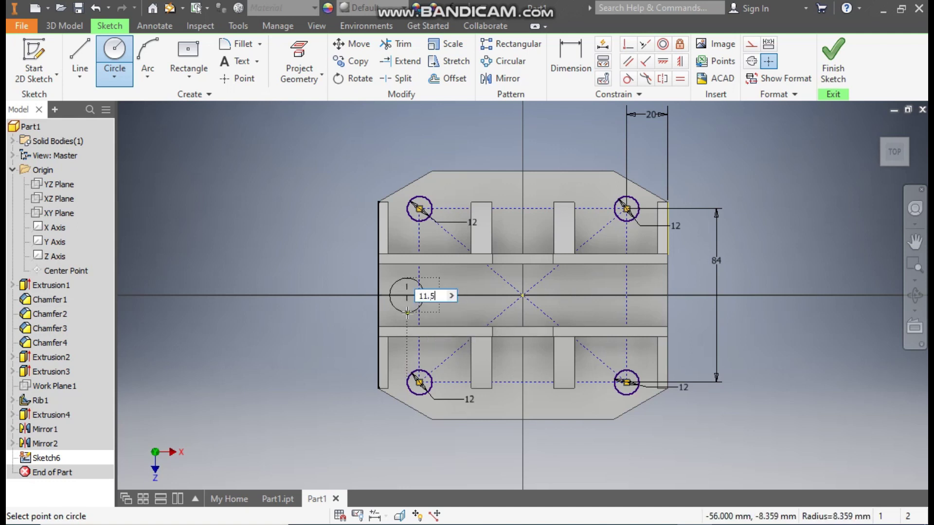
key("Return")
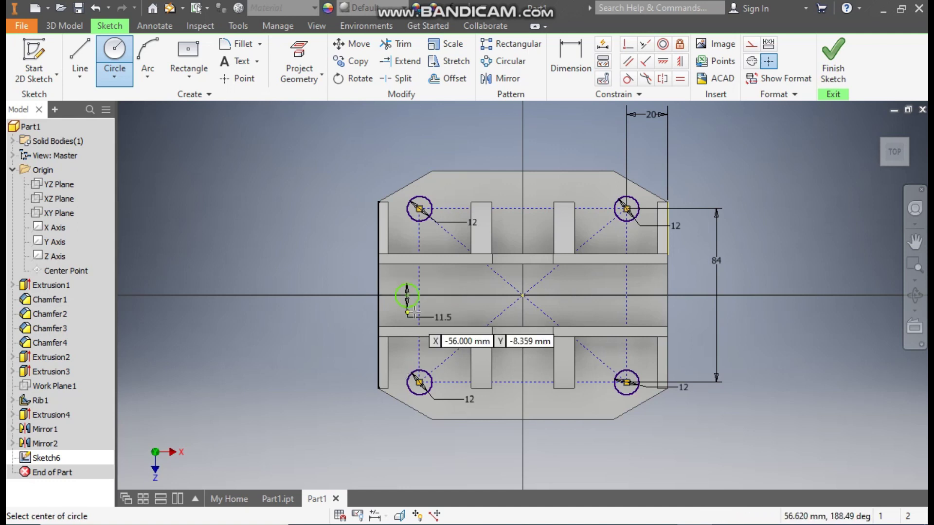
left_click(523, 296)
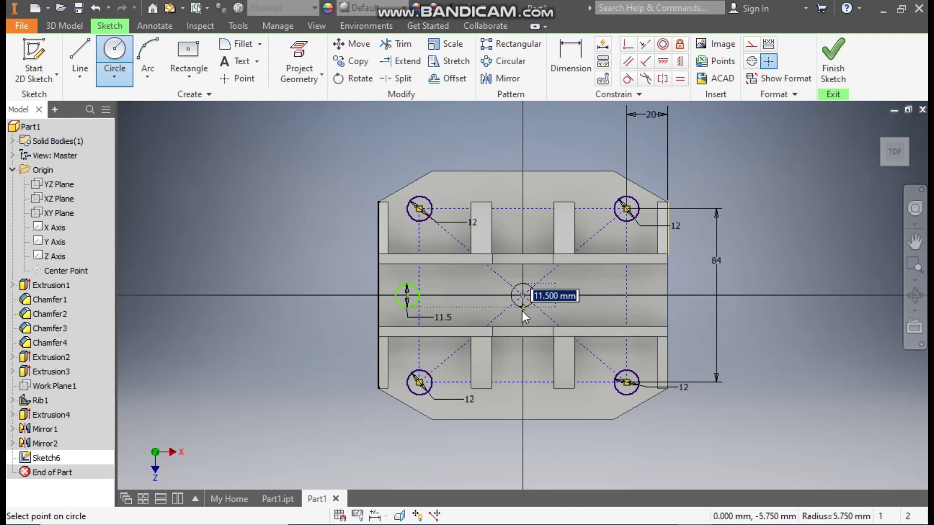
type("11.5")
key("Return")
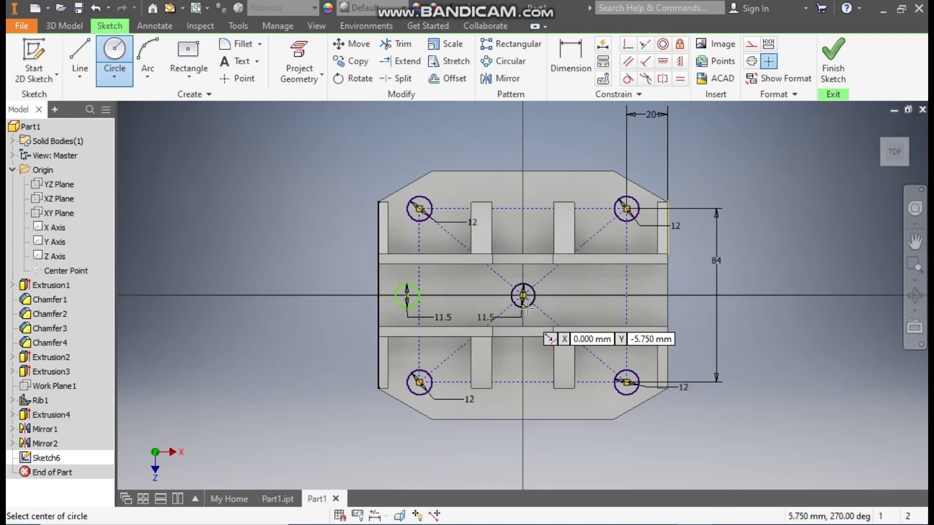
left_click(647, 295)
type("11.500")
key("Return")
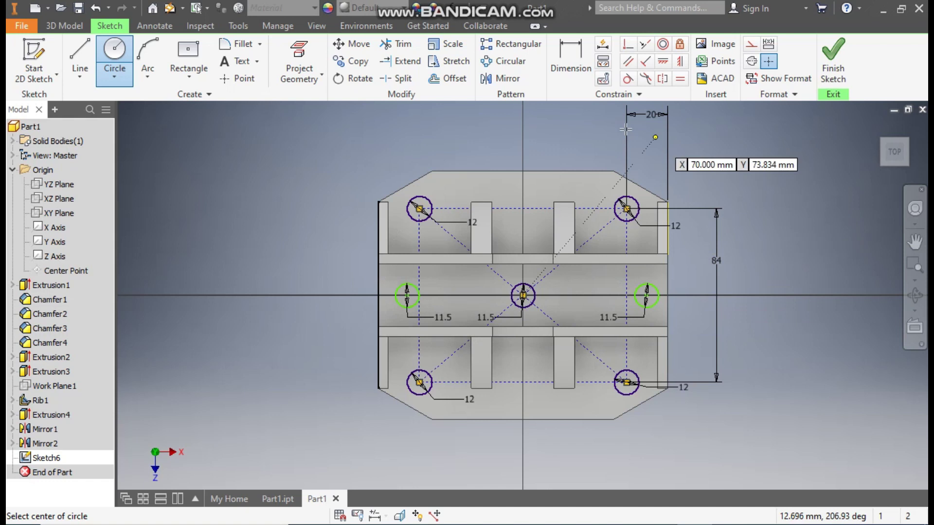
Dimension the centres of the two outer 11.5 mm circles 15 mm from their nearest channel end edges.
left_click(578, 60)
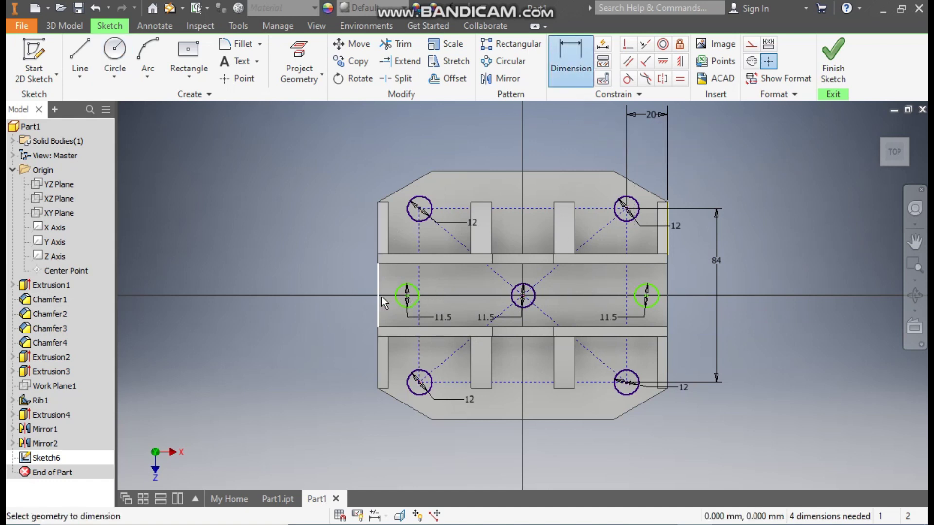
left_click(405, 297)
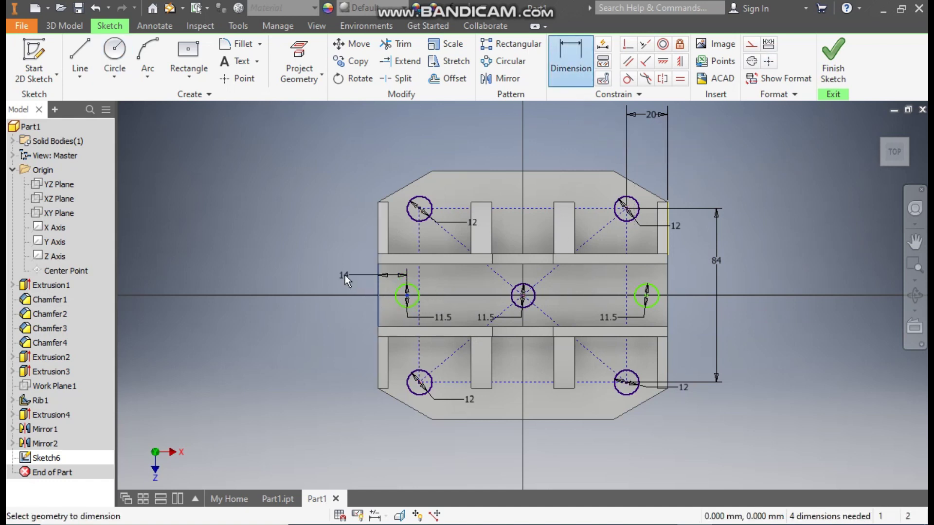
left_click(344, 273)
type("15")
key("Return")
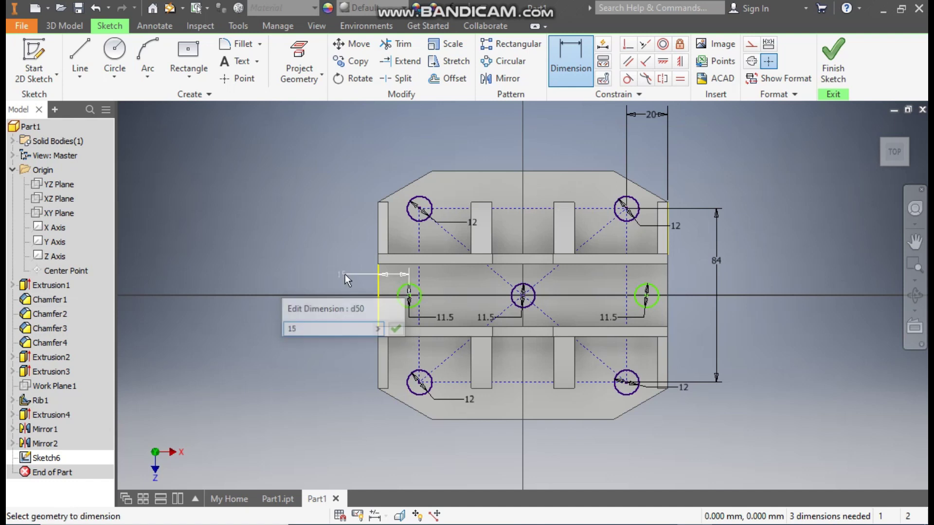
left_click(650, 300)
left_click(667, 302)
left_click(687, 278)
type("15")
key("Return")
key("Escape")
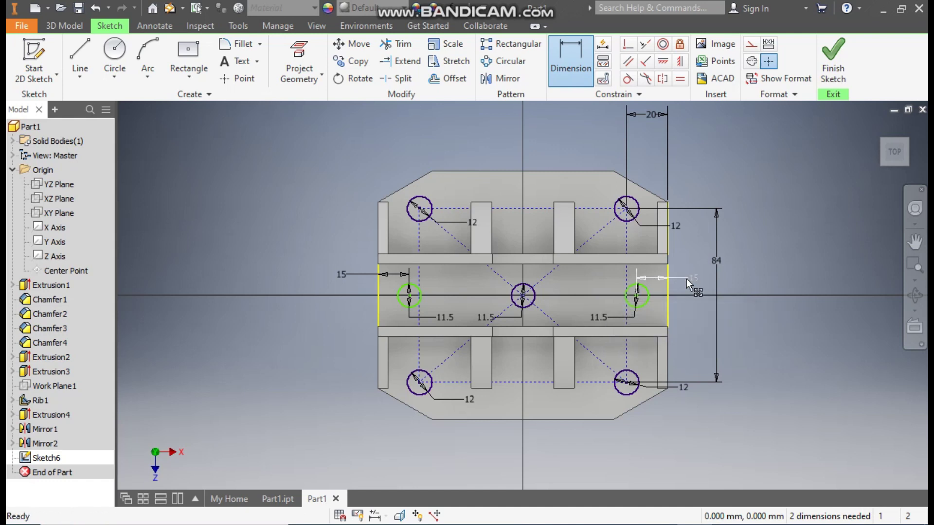
Constrain the two outer 11.5 mm circles' centres horizontally to the origin circle's centre and finish the sketch.
scroll(386, 291, "up", 3)
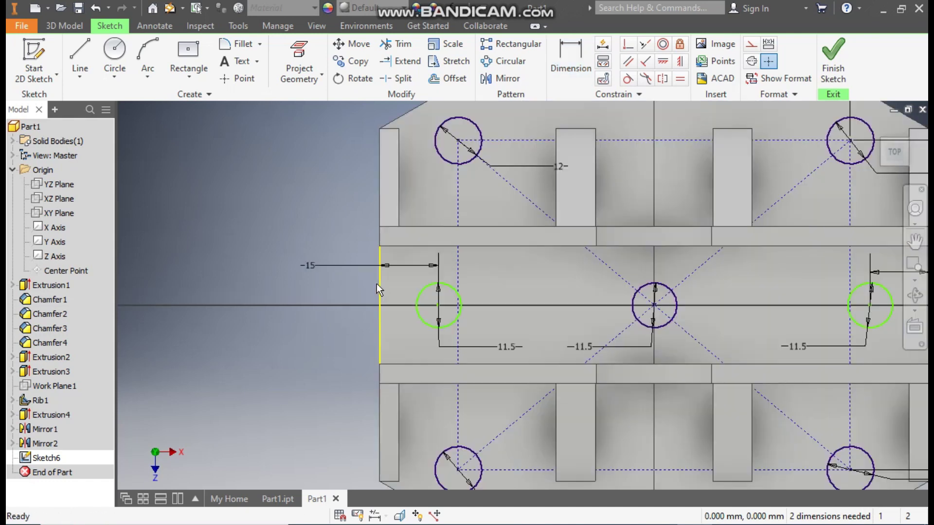
mouse_move(442, 305)
left_mouse_down()
mouse_move(438, 272)
mouse_move(438, 325)
mouse_move(439, 288)
left_mouse_up()
mouse_move(870, 305)
left_mouse_down()
mouse_move(870, 277)
mouse_move(870, 319)
left_mouse_up()
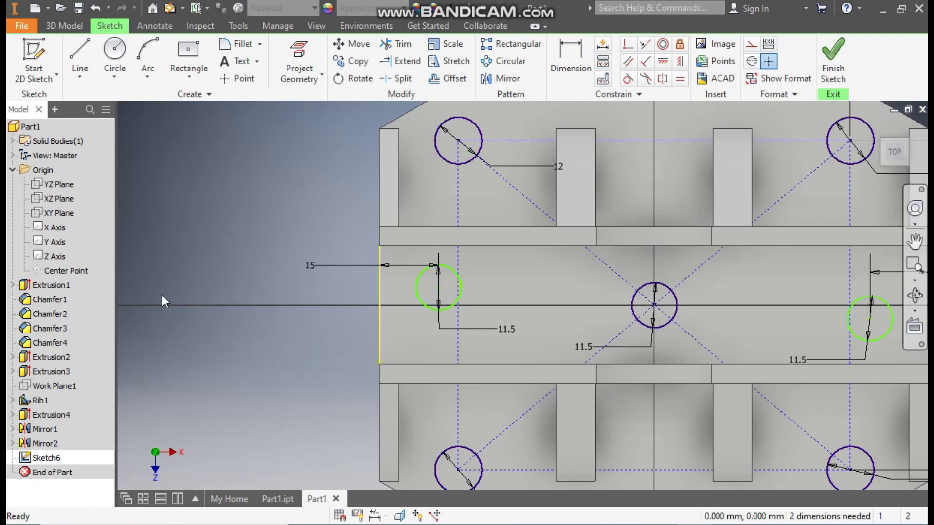
left_click(663, 62)
left_click(439, 288)
left_click(654, 306)
middle_click_drag(845, 319, 669, 307)
left_click(691, 306)
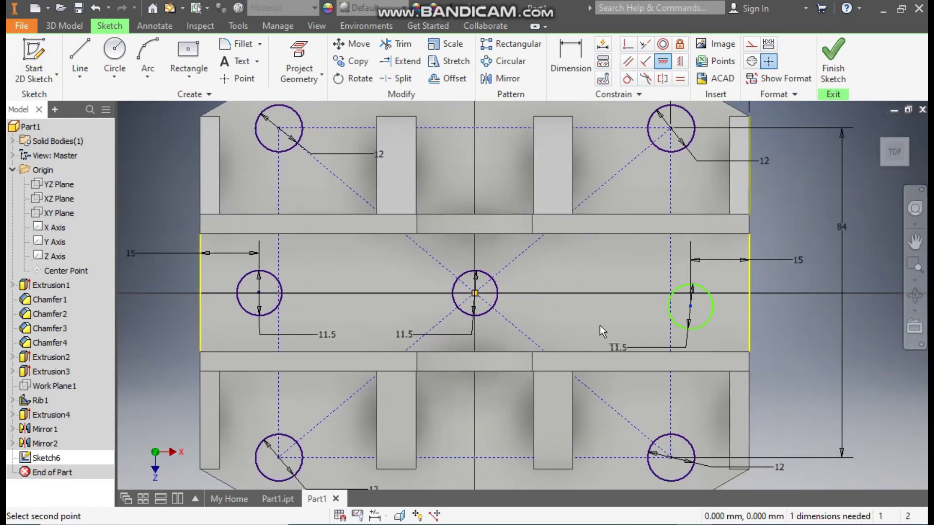
left_click(475, 294)
scroll(651, 258, "down", 3)
left_click(832, 59)
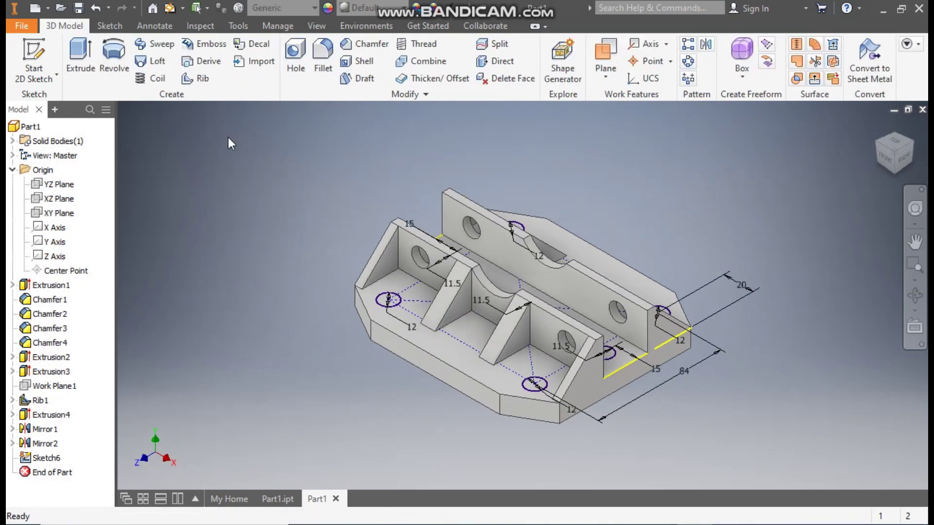
Extrude the four 12 mm corner circles as a cut downward through the base plate with extents set to All.
left_click(75, 59)
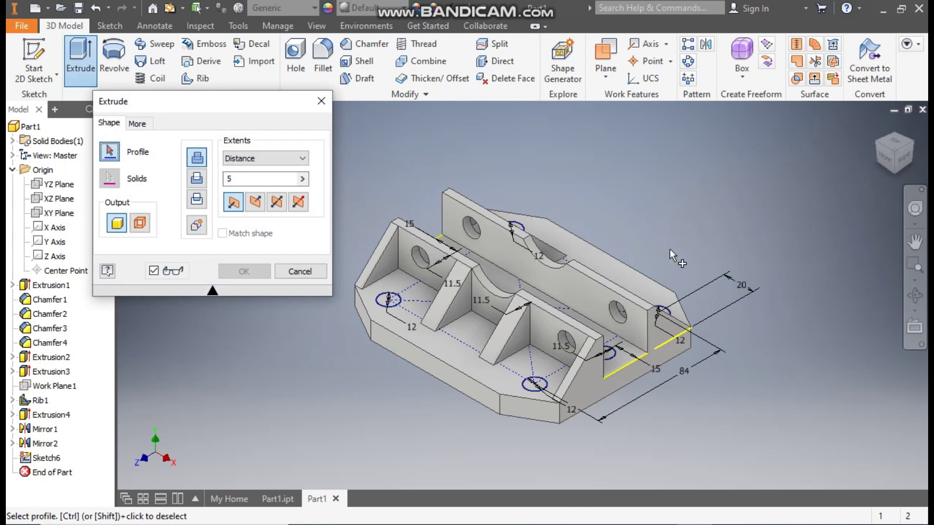
left_click(390, 302)
left_click(534, 384)
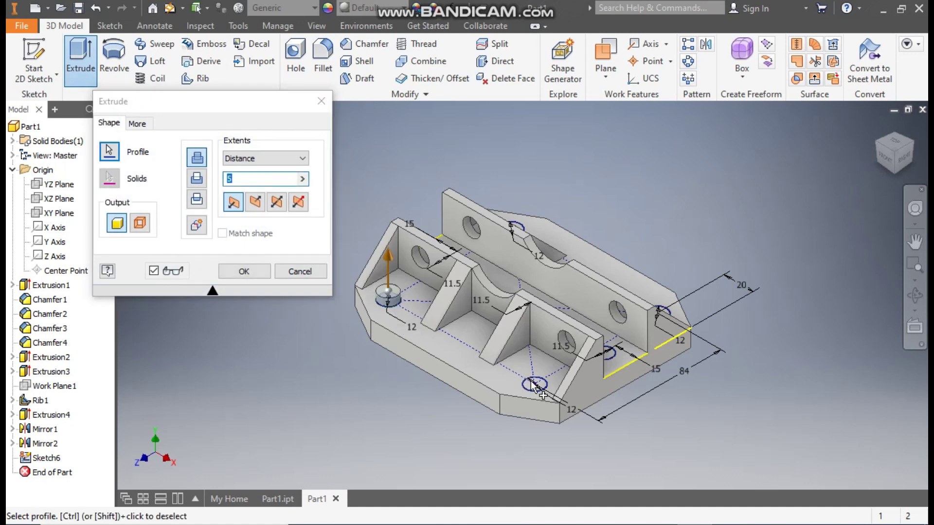
left_click(919, 138)
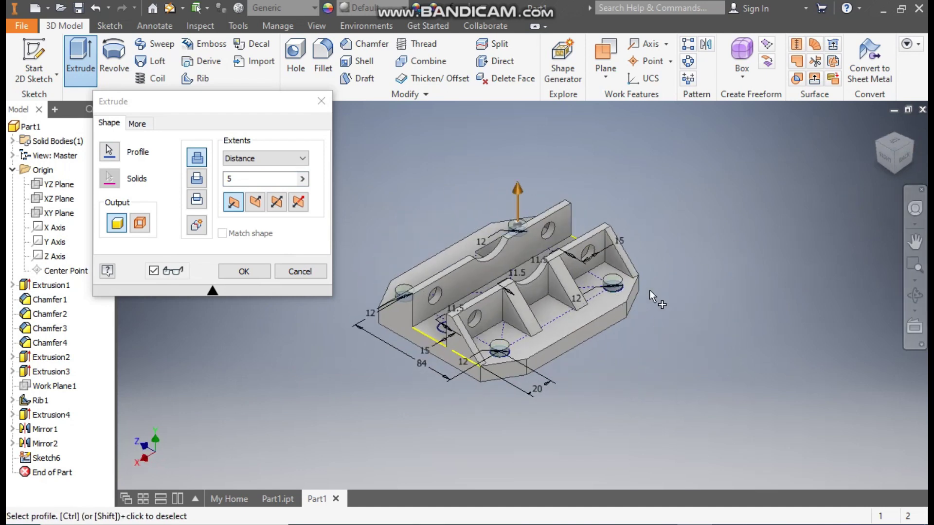
left_click(256, 202)
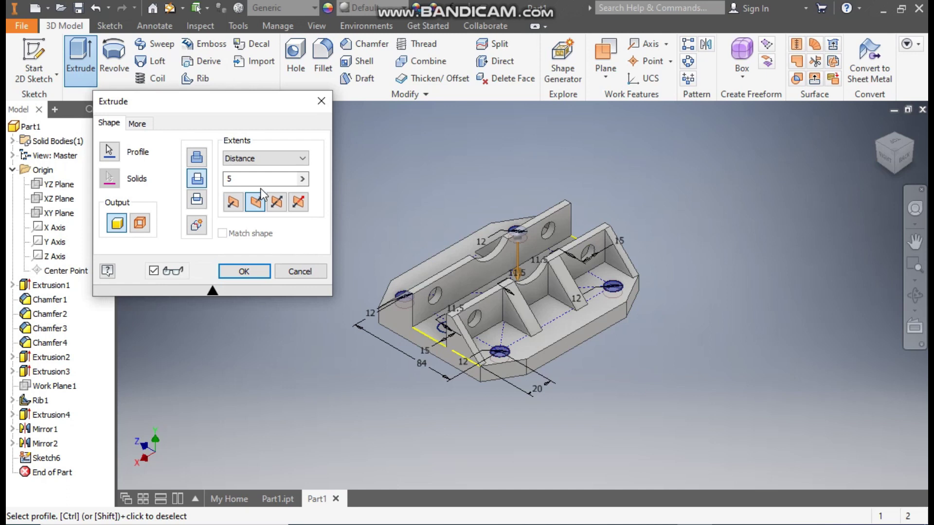
left_click(259, 159)
left_click(244, 205)
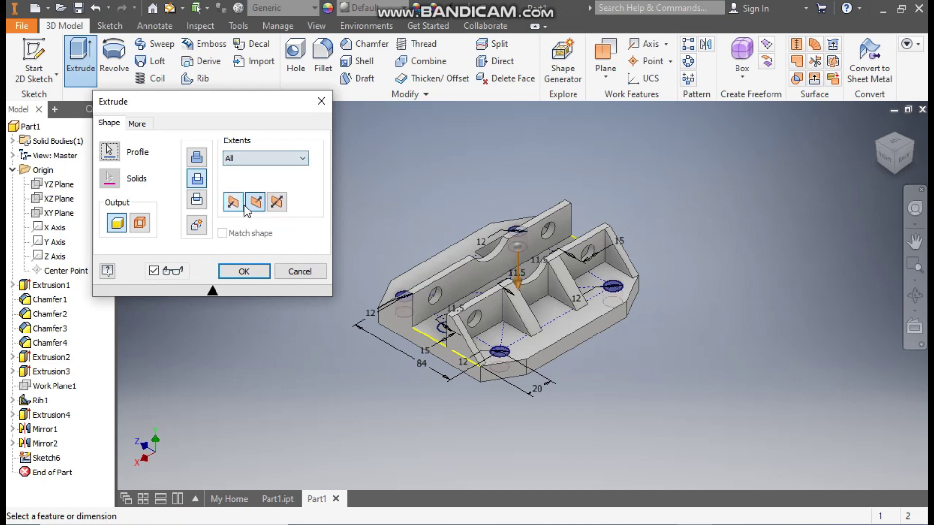
scroll(473, 351, "up", 3)
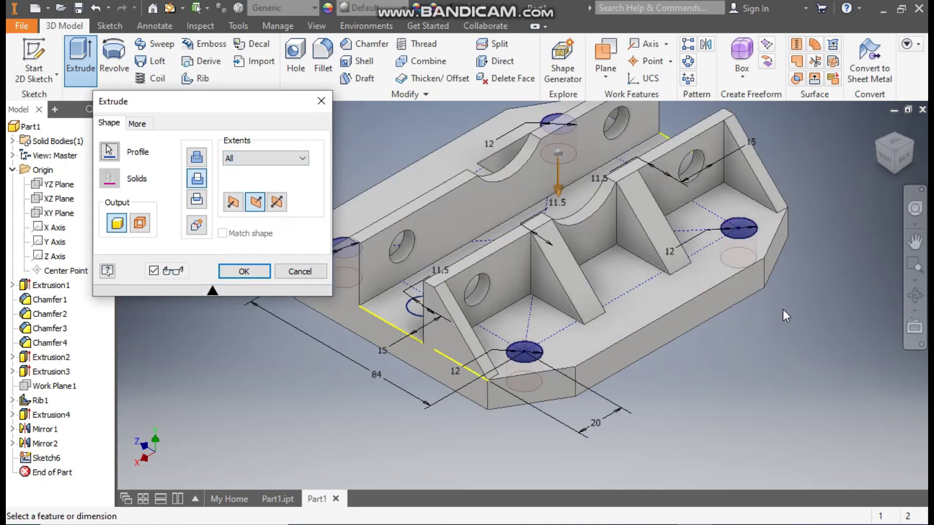
left_click(244, 272)
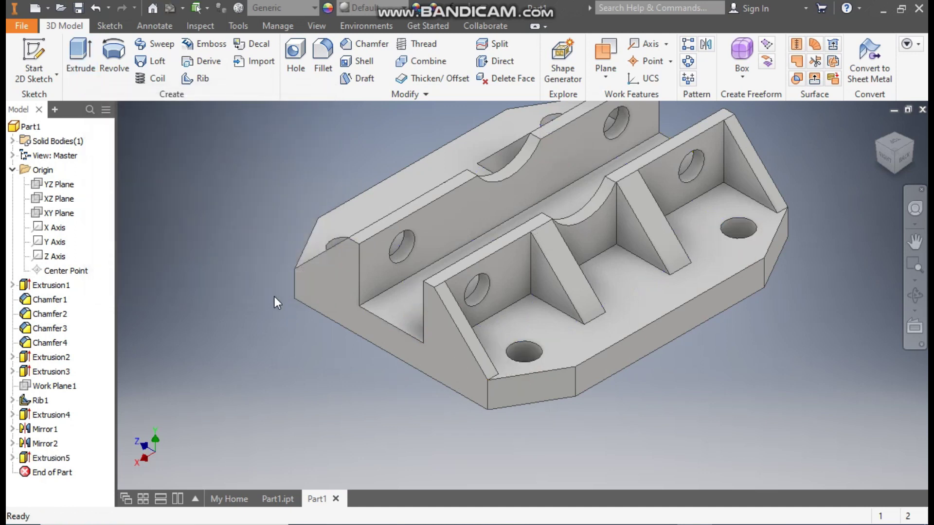
Make Sketch6 under Extrusion5 visible again so its 11.5 mm circles can be reused.
middle_click_drag(525, 288, 659, 299, "shift")
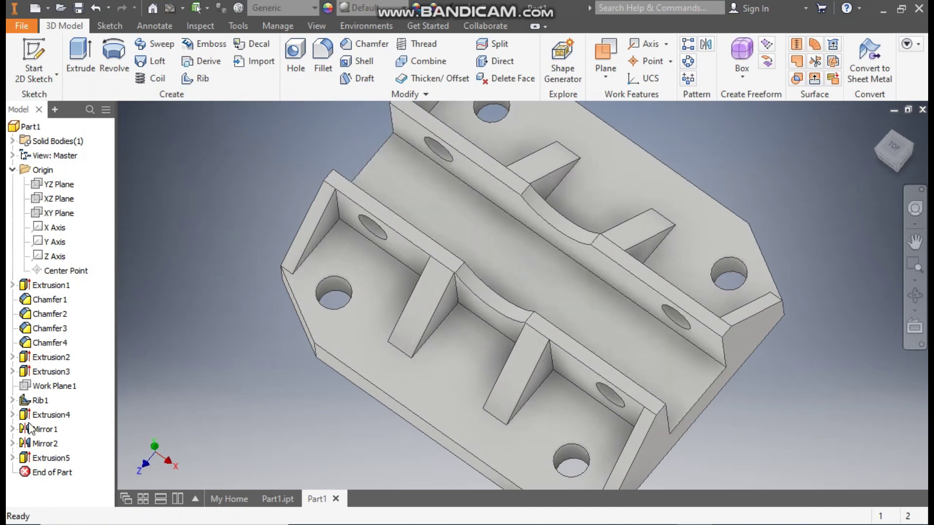
left_click(12, 458)
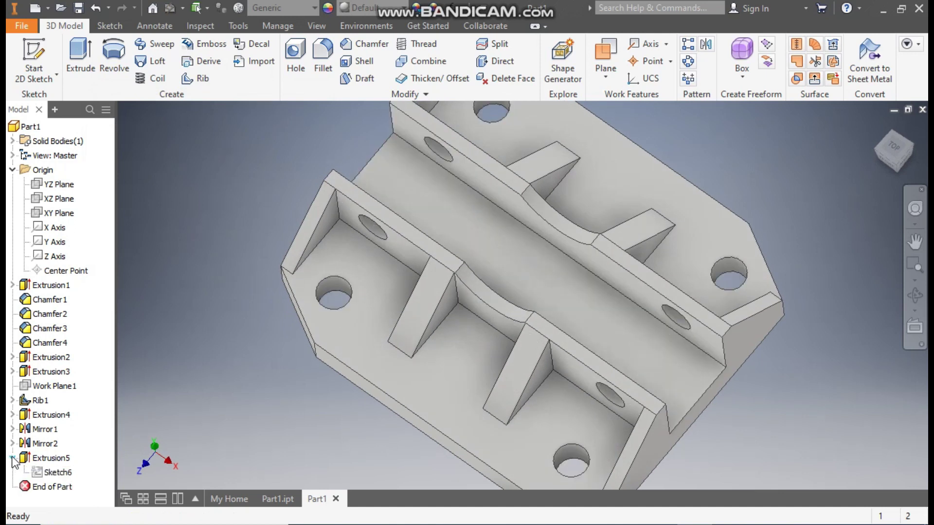
left_click(58, 473)
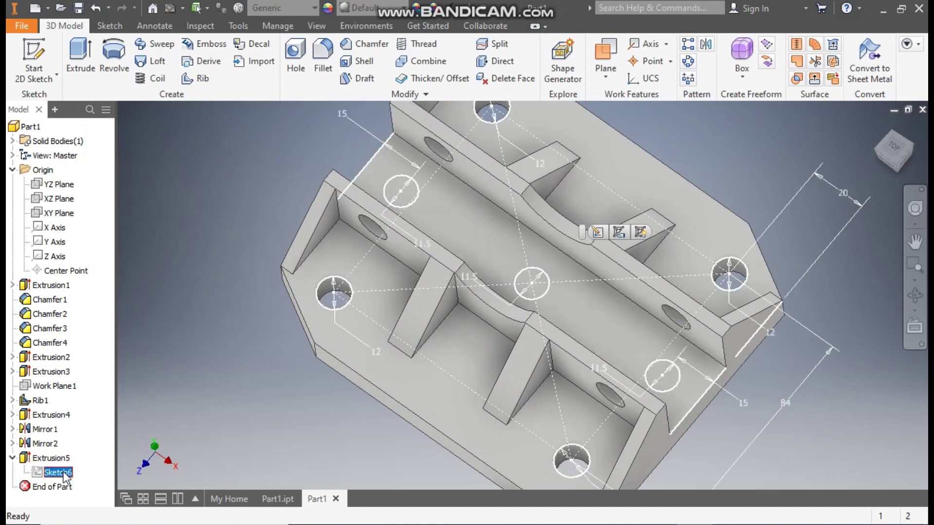
left_click(639, 233)
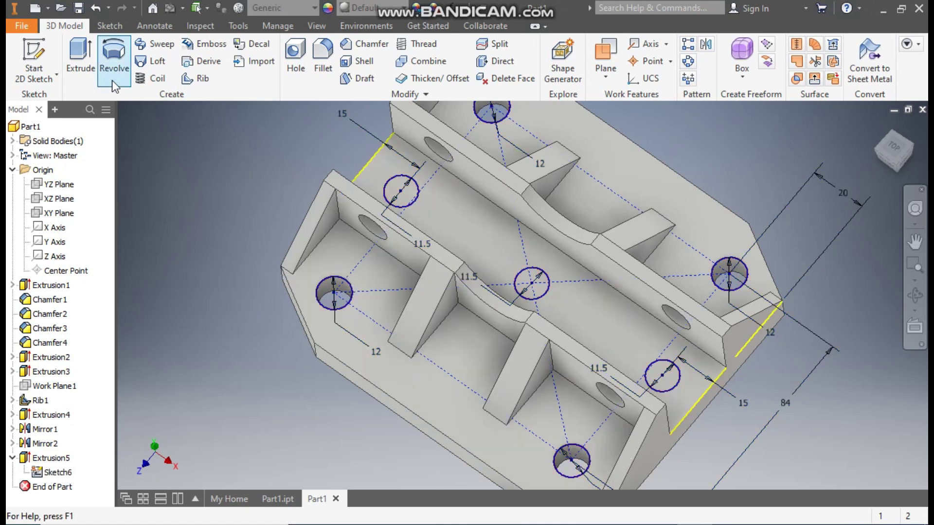
Extrude the three 11.5 mm channel circles as a 5 mm cut downward into the base plate.
left_click(80, 54)
left_click(400, 190)
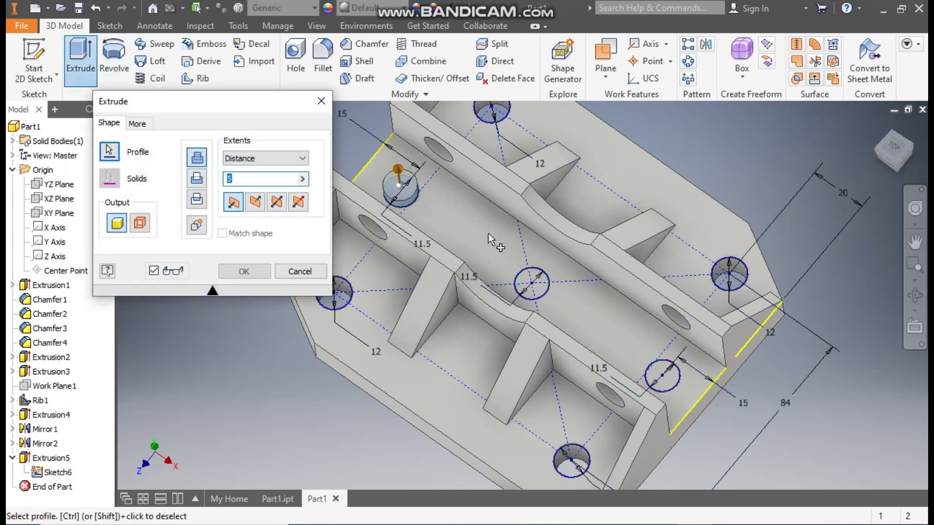
left_click(533, 285)
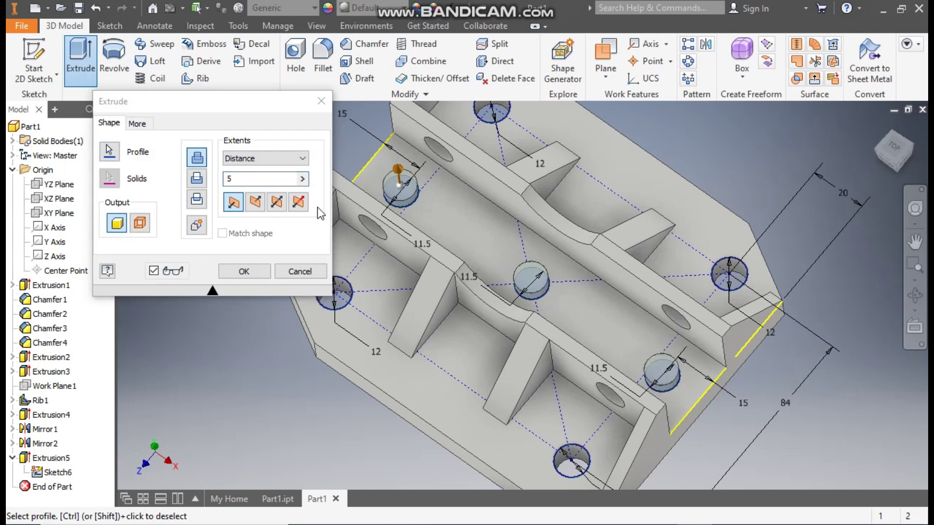
left_click(255, 202)
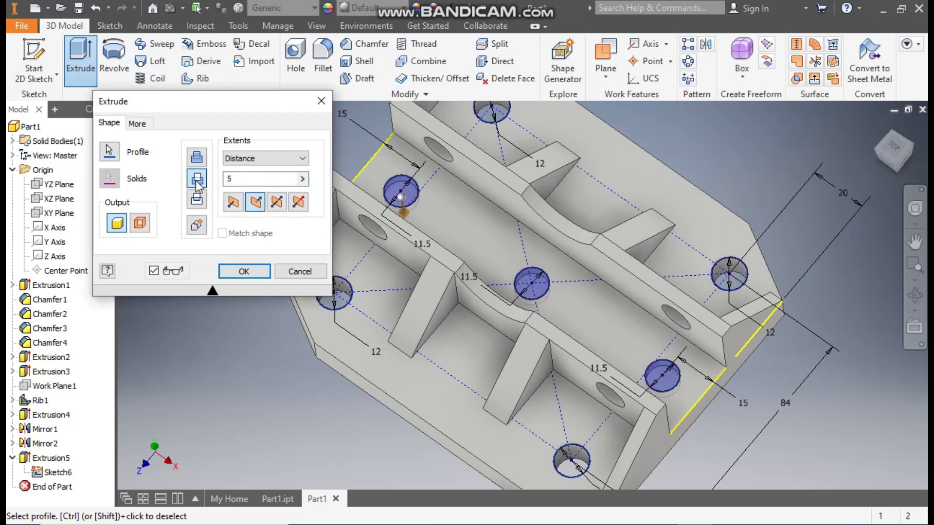
left_click(242, 179)
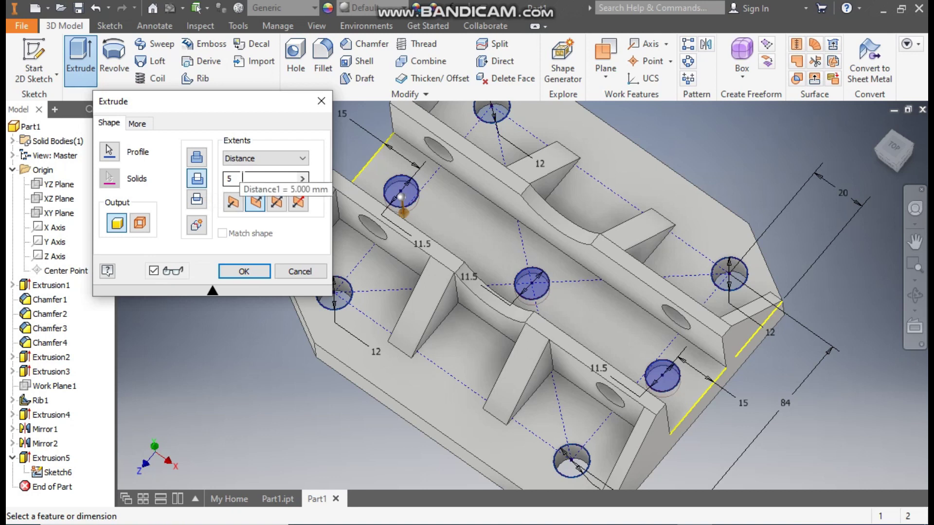
left_click(246, 272)
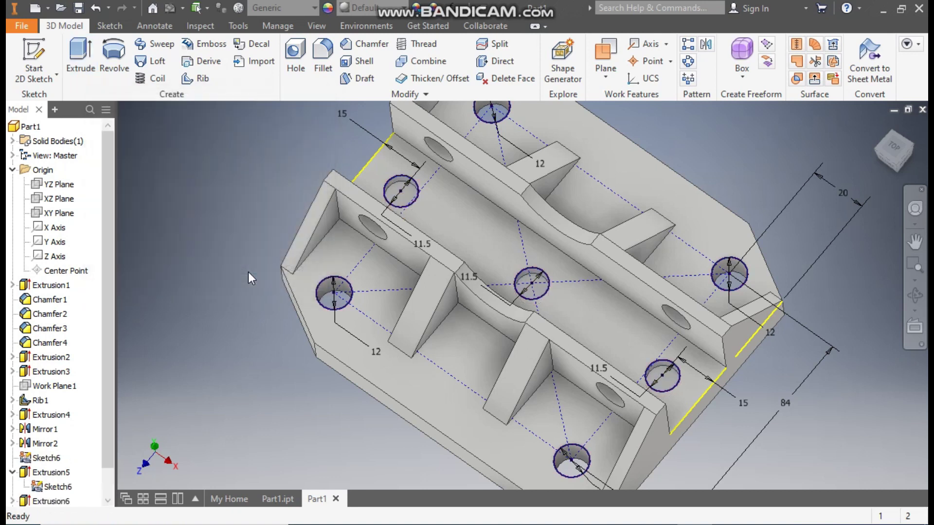
Hide the shared Sketch6 under Extrusion5, including its circles and dimensions.
scroll(82, 433, "down", 1)
left_click(61, 459)
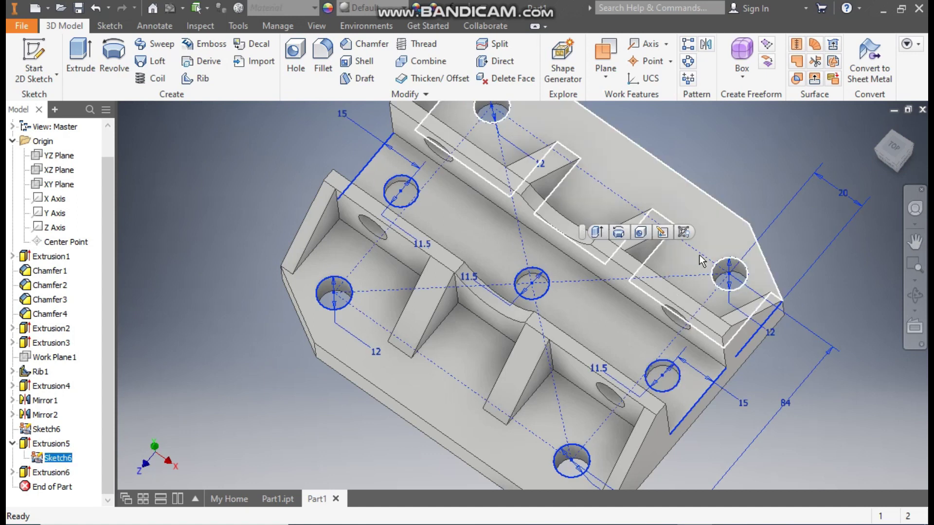
left_click(684, 234)
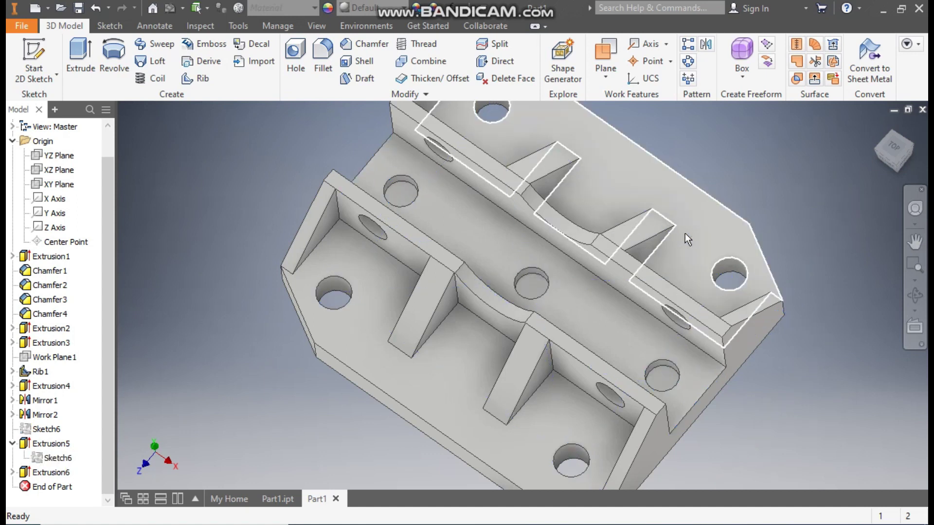
Apply the Blue - Wall Paint - Glossy appearance to the whole bracket.
left_click(874, 131)
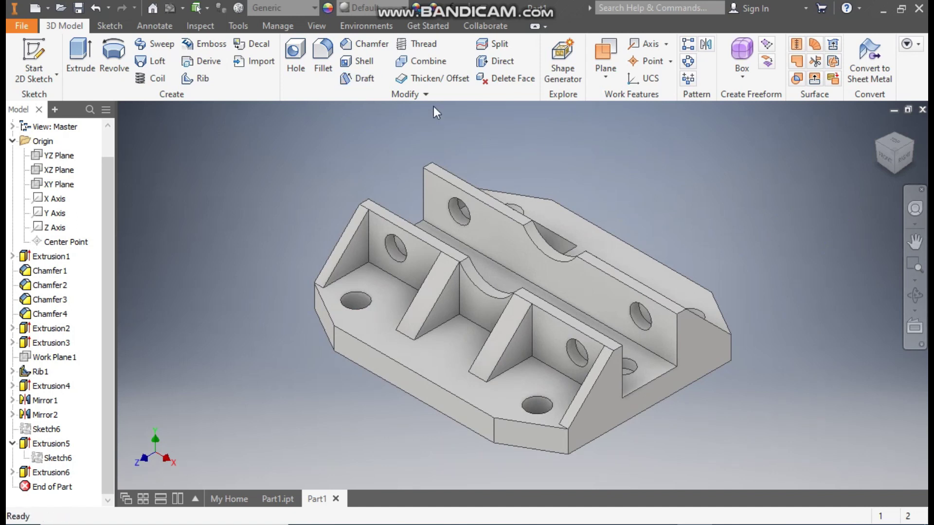
left_click(371, 10)
scroll(408, 191, "up", 10)
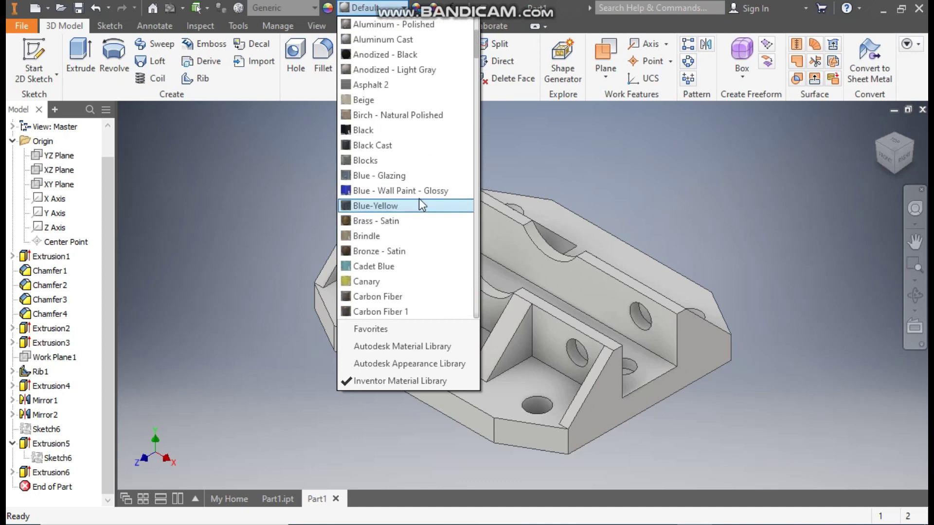
left_click(409, 191)
key("F2")
left_click_drag(398, 191, 329, 186)
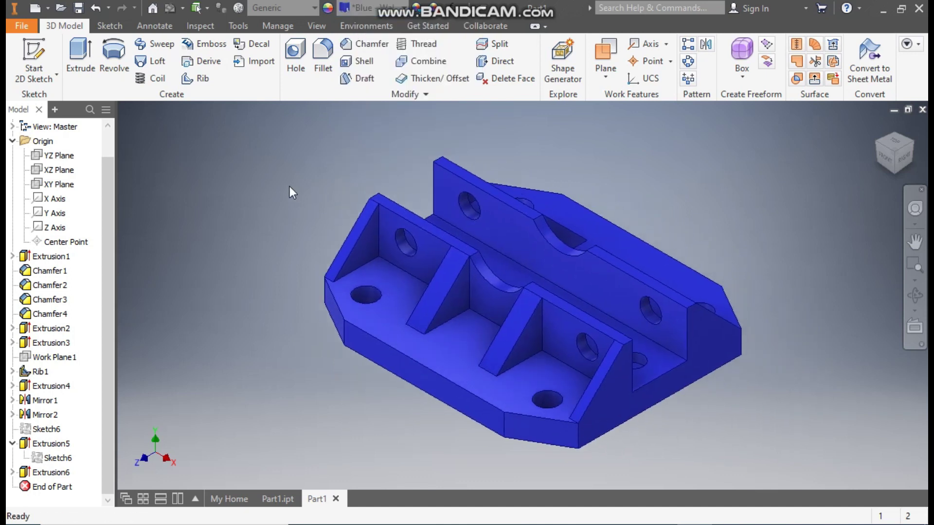